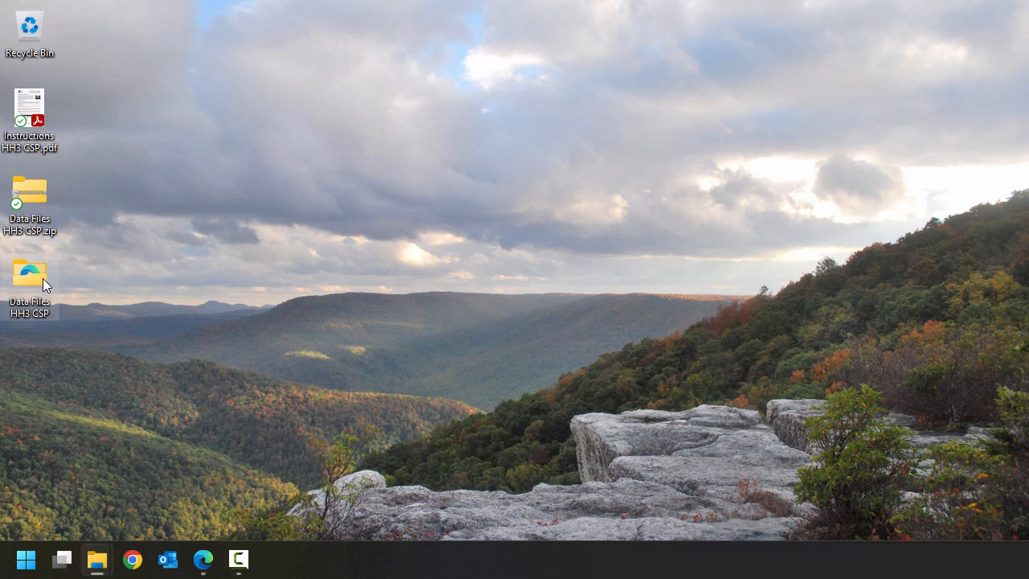
- Open the extracted Data Files HH3 CSP folder on the desktop to view its contents
double_click(43, 278)
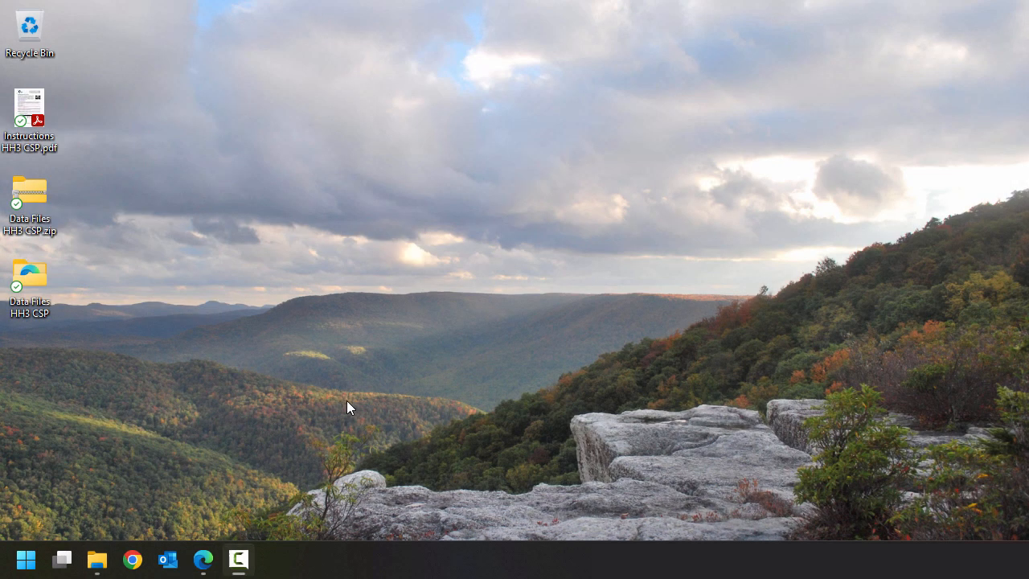
- Search the installed apps for Access and launch it
click(25, 566)
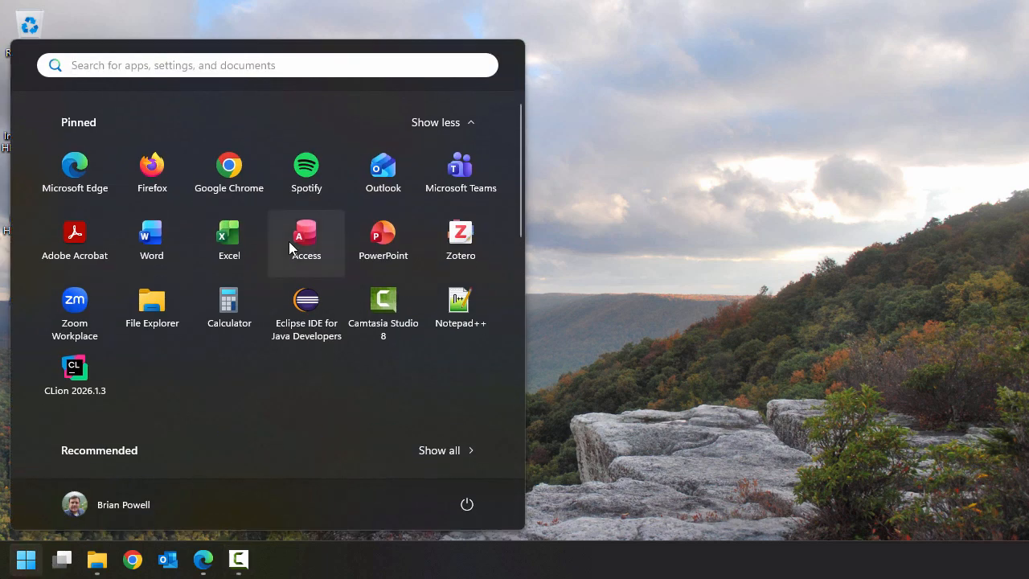
scroll(278, 367, down, 5)
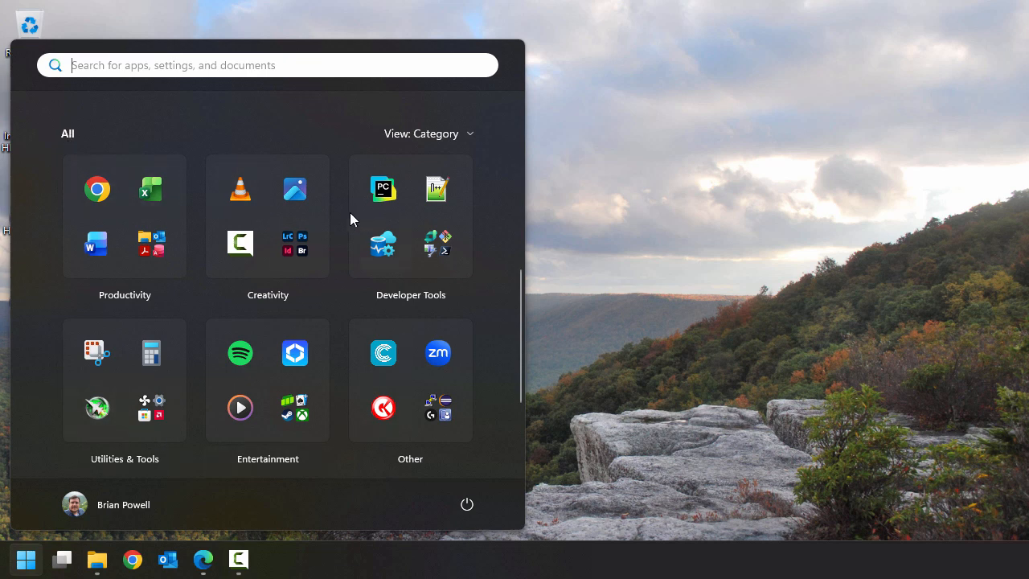
click(165, 261)
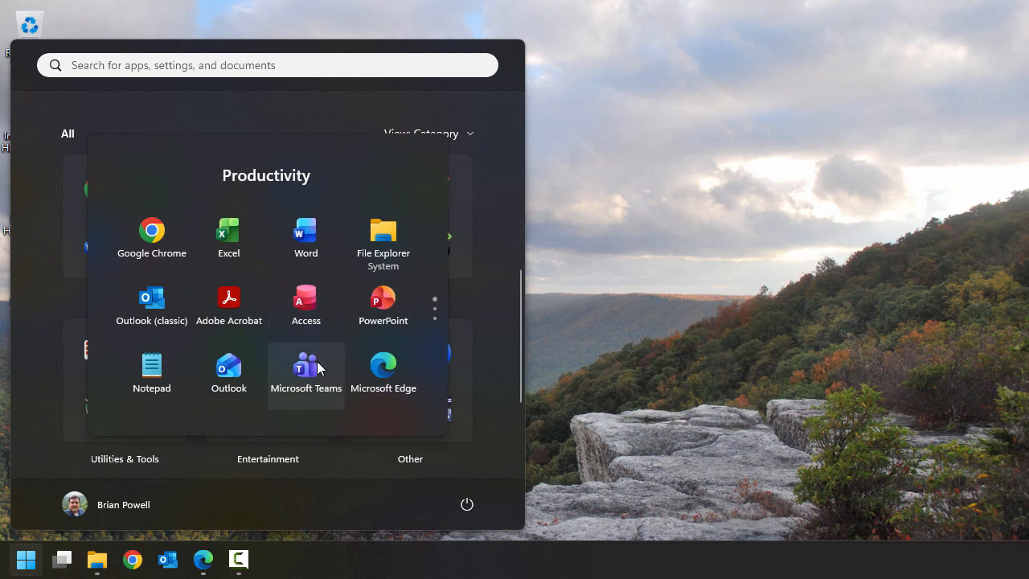
click(225, 63)
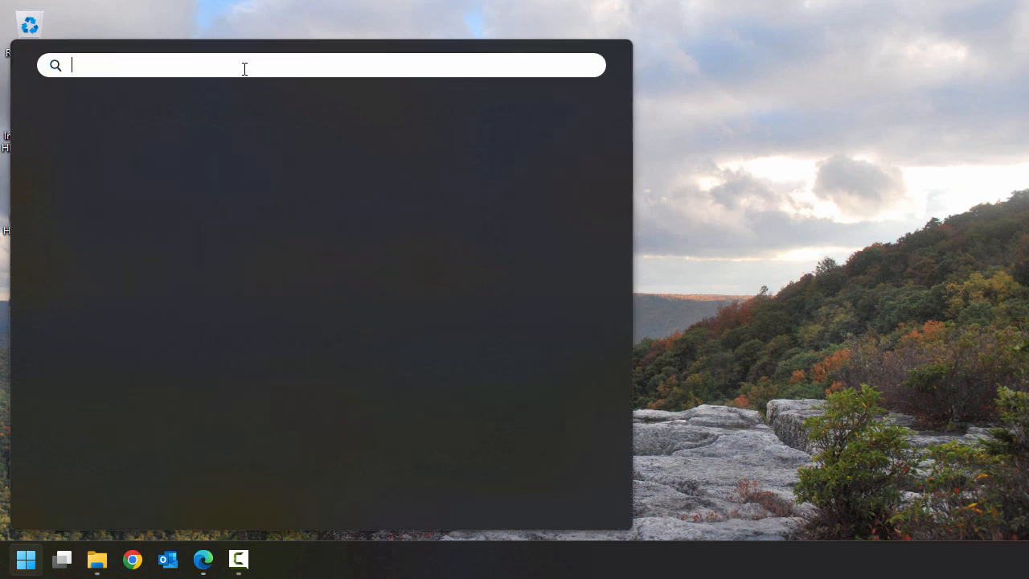
text(access)
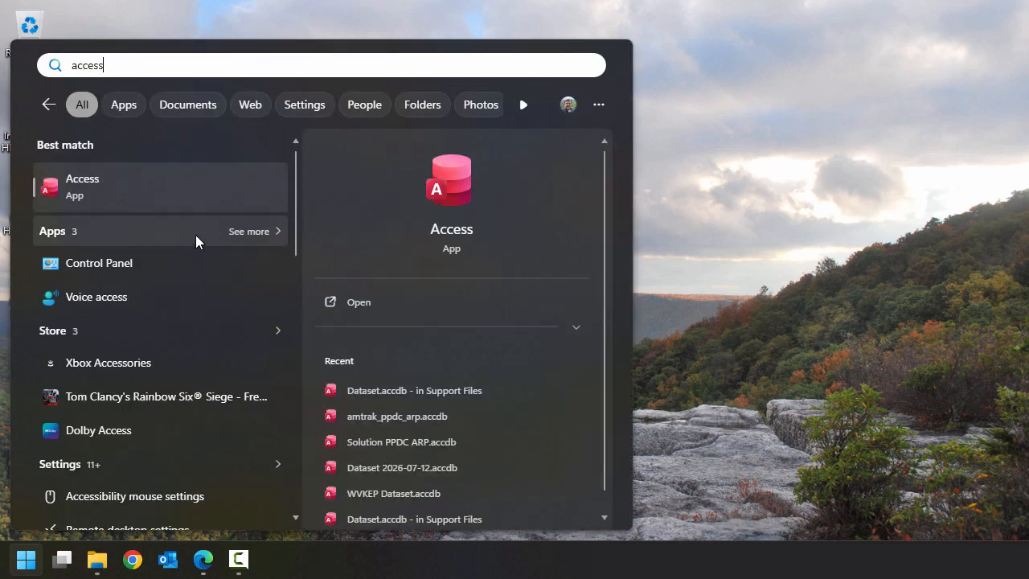
click(179, 197)
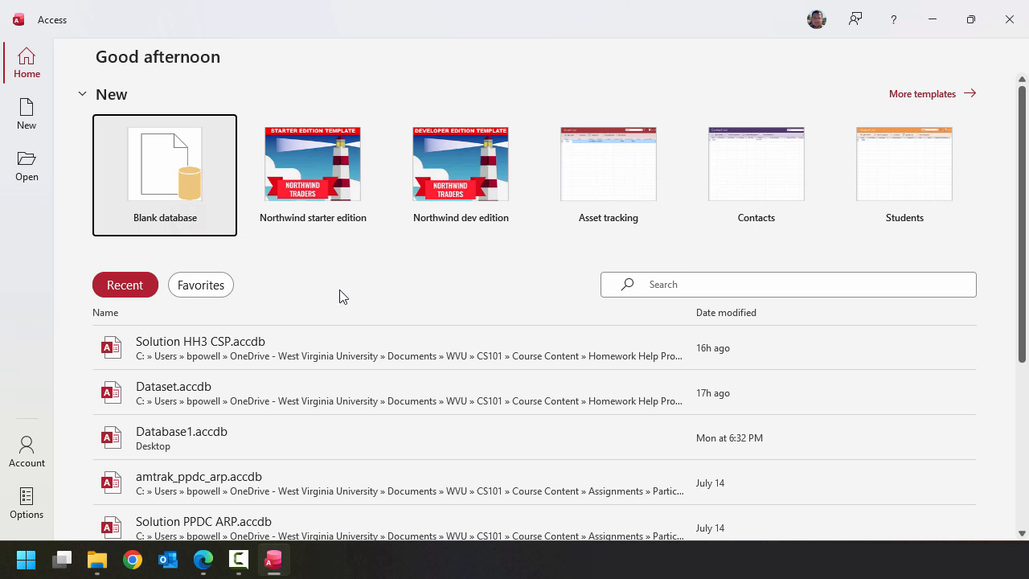
- Start a new blank database and choose the Desktop folder as its save location
click(192, 175)
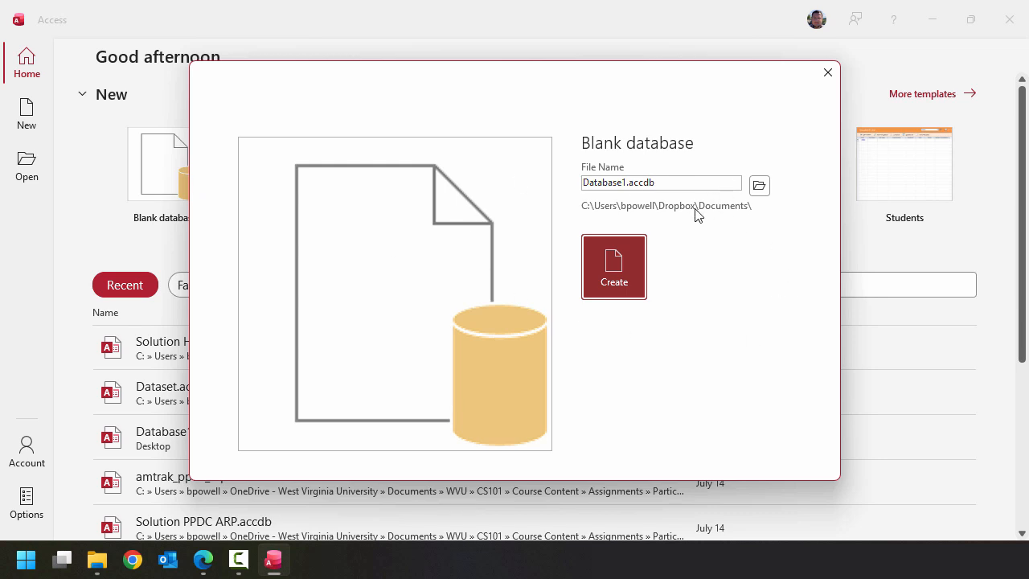
click(757, 187)
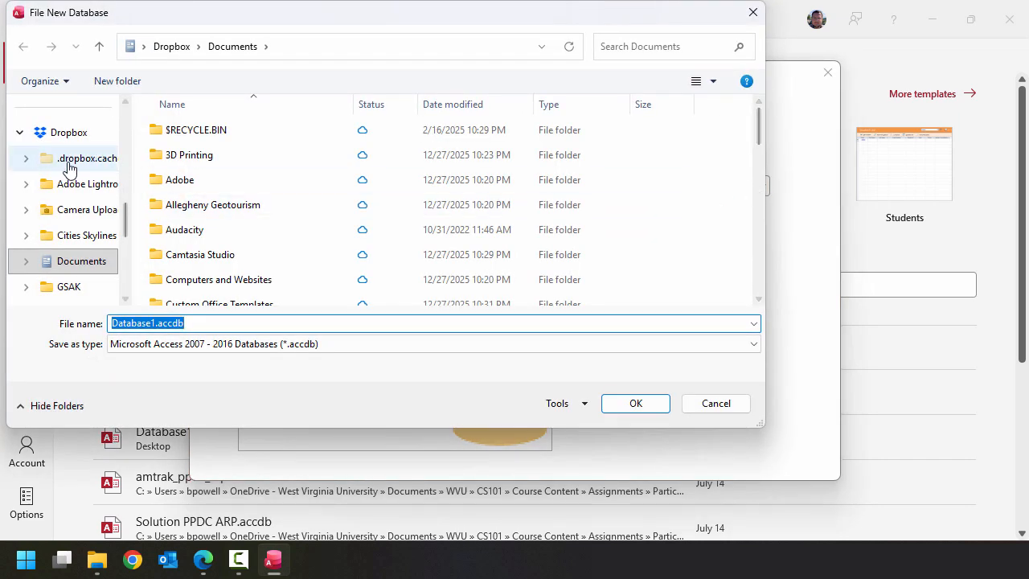
scroll(60, 171, up, 3)
scroll(61, 170, up, 2)
click(67, 243)
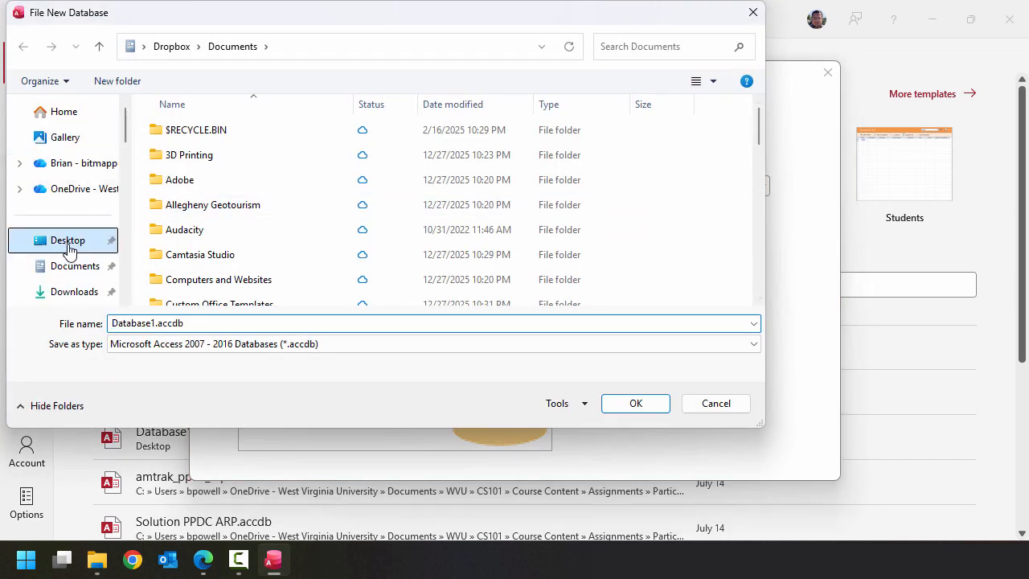
click(385, 319)
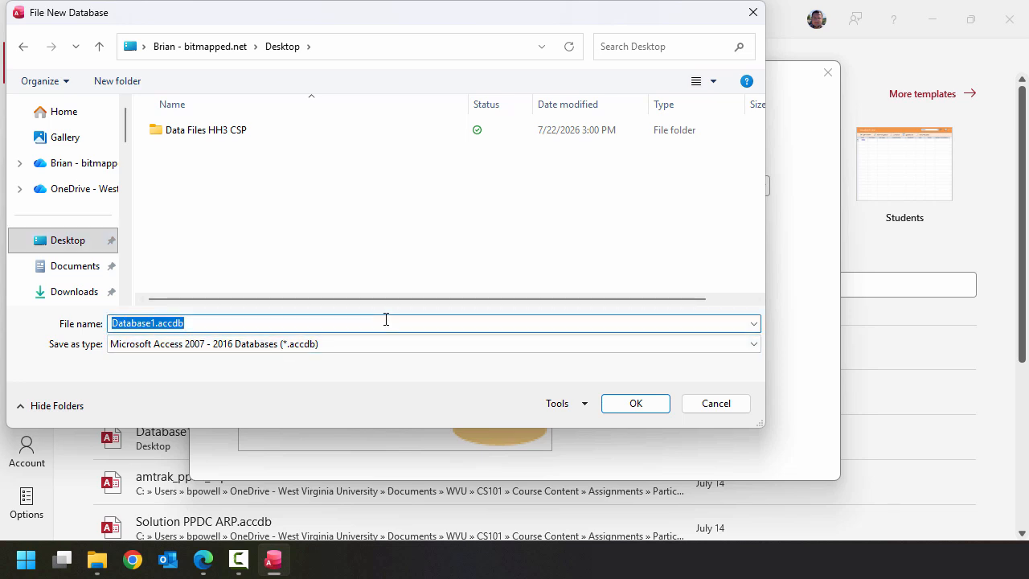
- Create the database with a name of hwhelp3_csp_ plus the student's last and first name, as .accdb, and close the default empty table
text(hwhelp3)
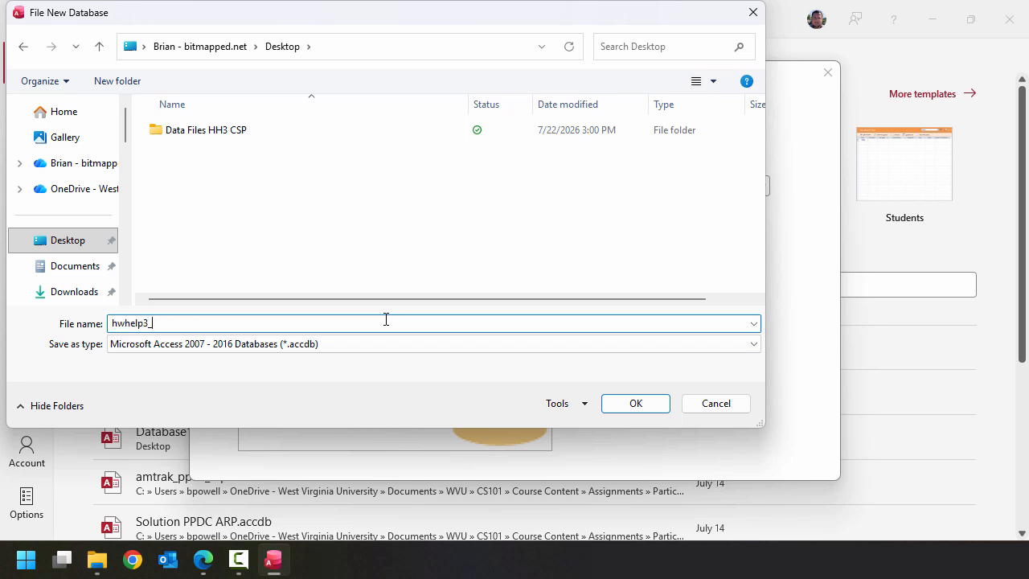
text(_csp_powell_brian.accdb)
click(645, 406)
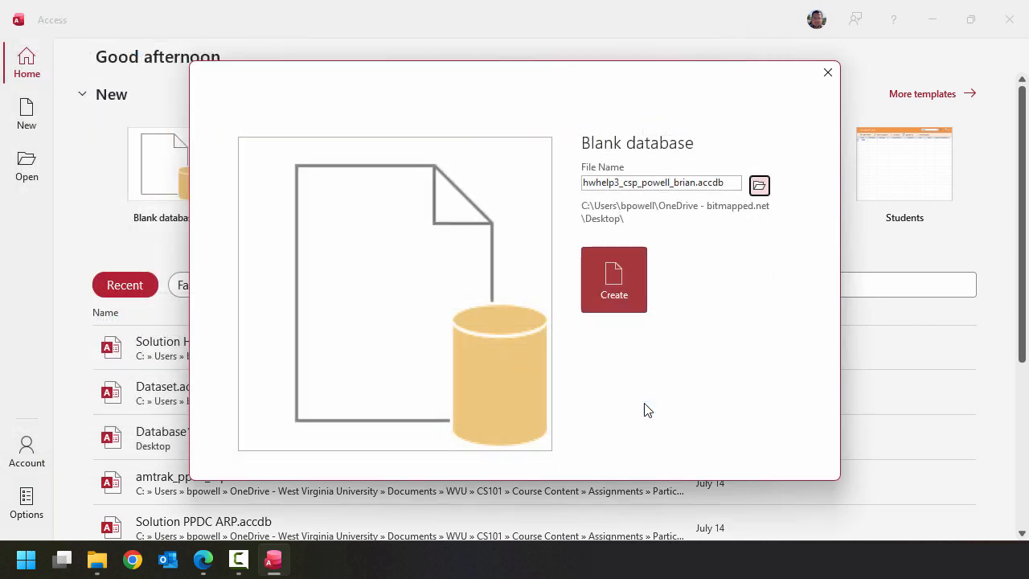
click(621, 279)
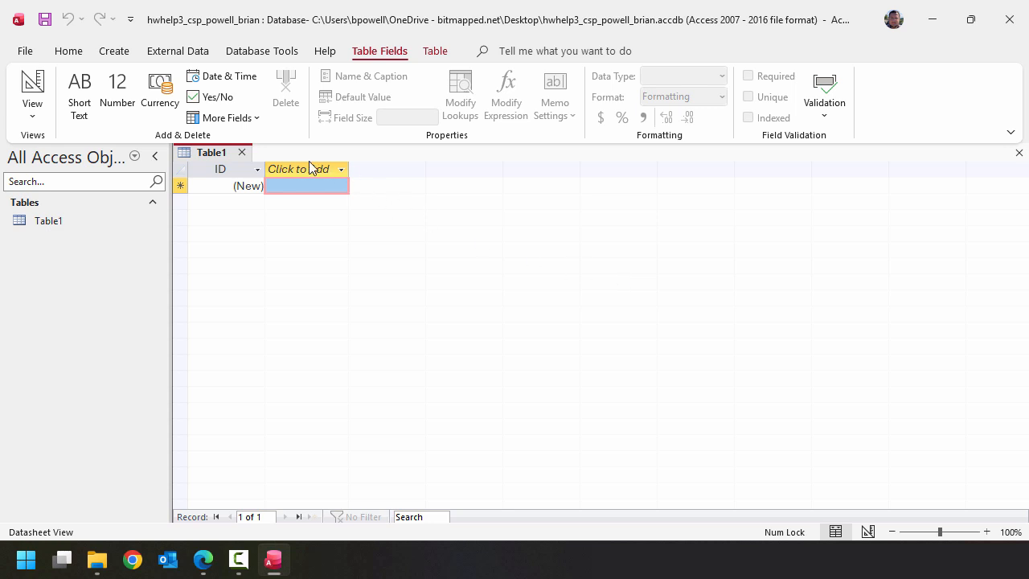
click(242, 154)
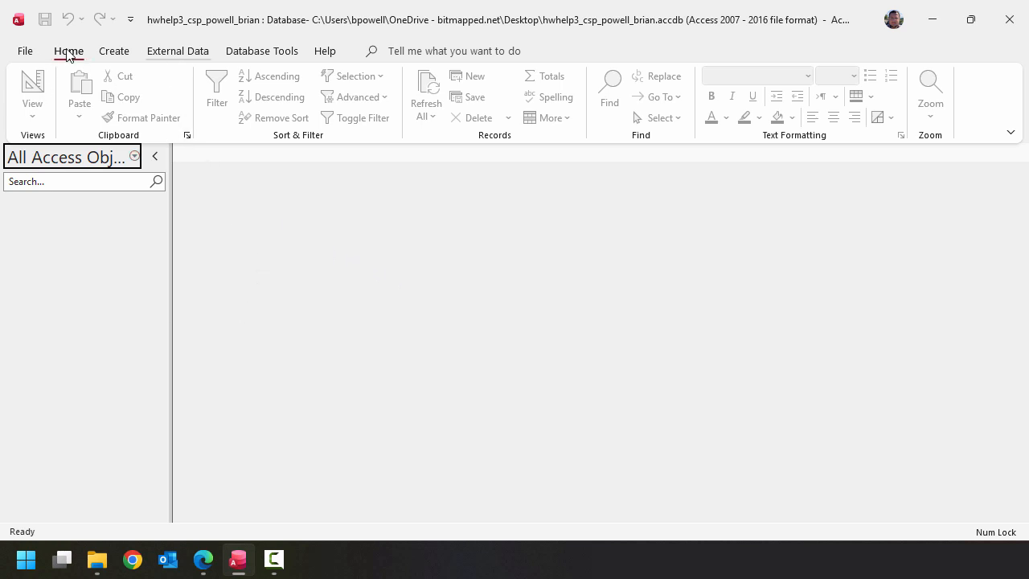
- Set up an XML file import using states.xml from the Data Files HH3 CSP folder on the Desktop as the source
click(179, 51)
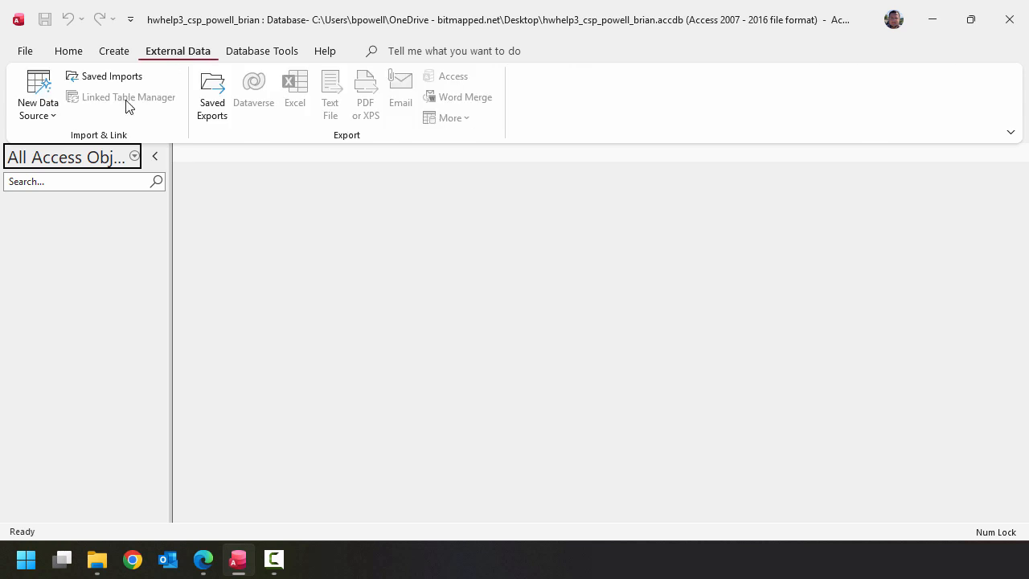
click(40, 113)
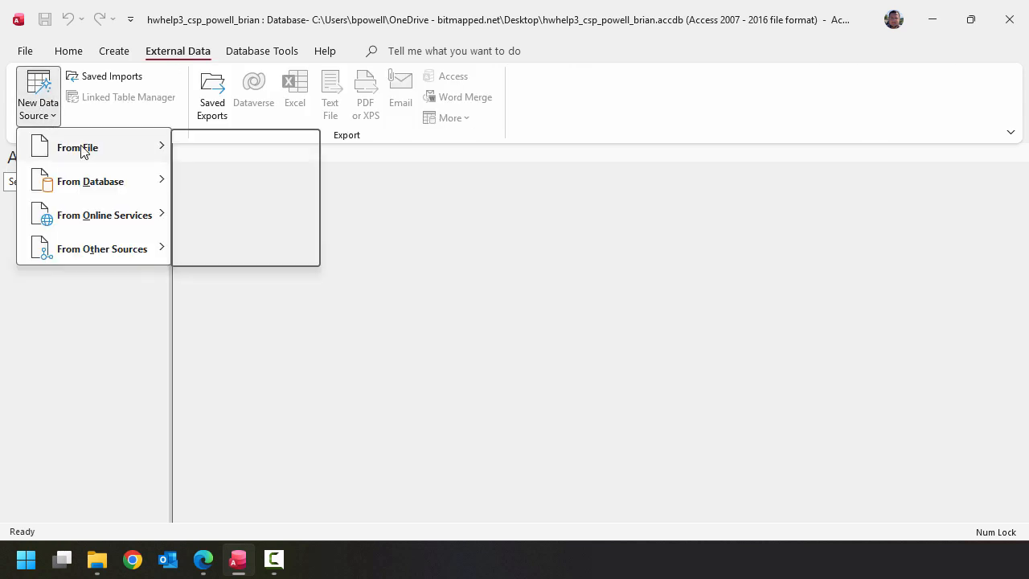
mouse_move(82, 149)
click(293, 218)
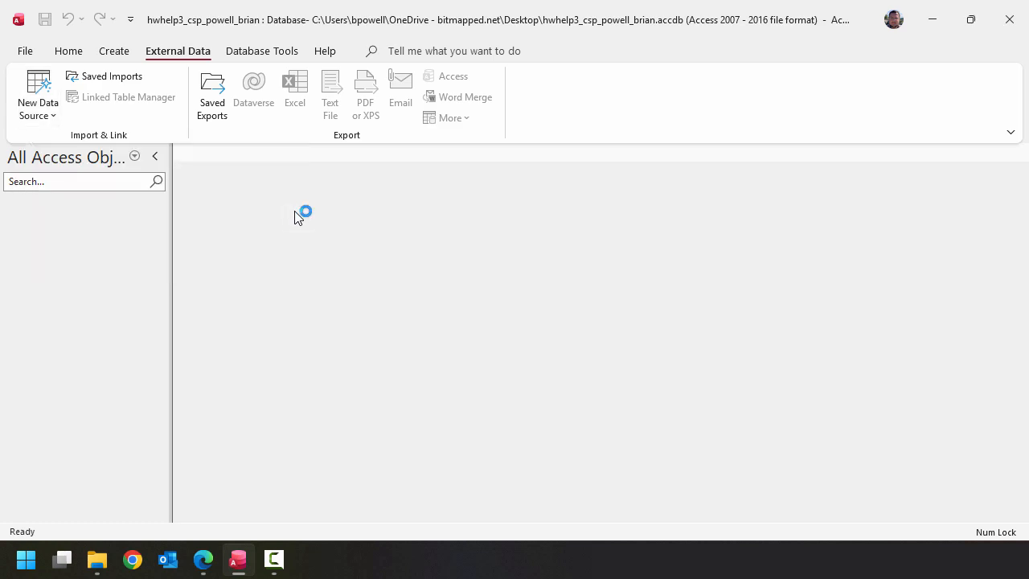
click(769, 164)
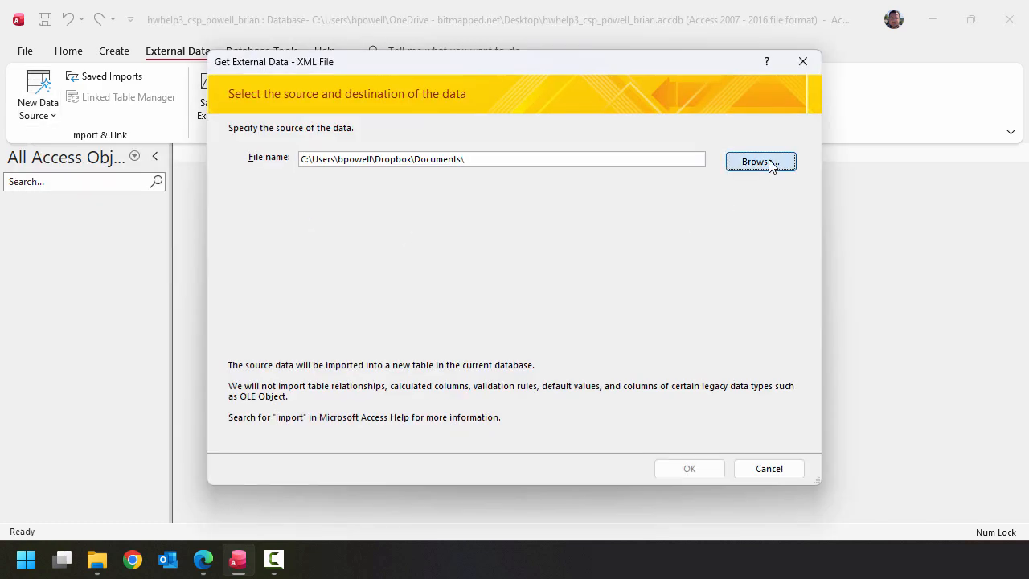
scroll(273, 297, up, 10)
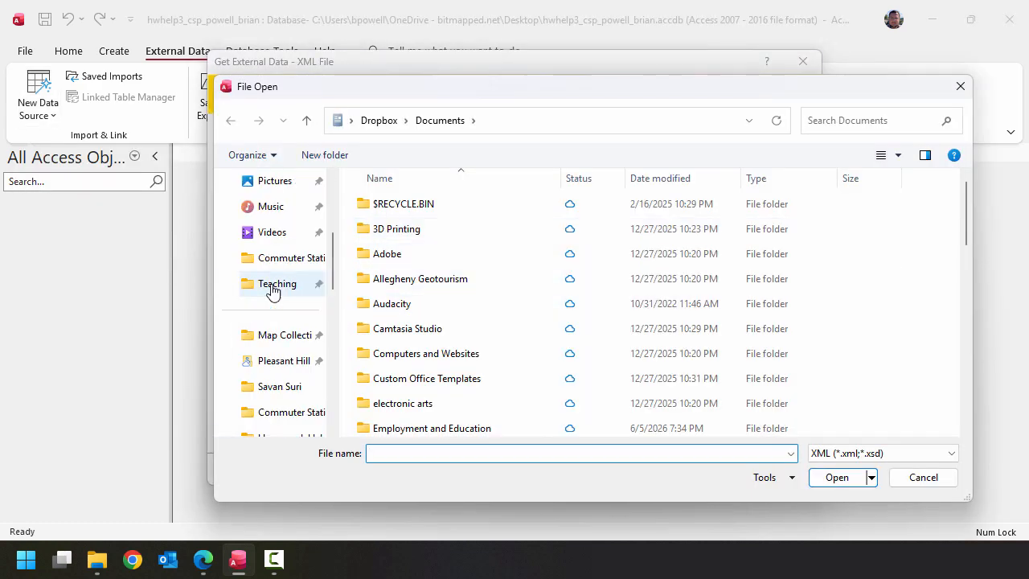
click(274, 315)
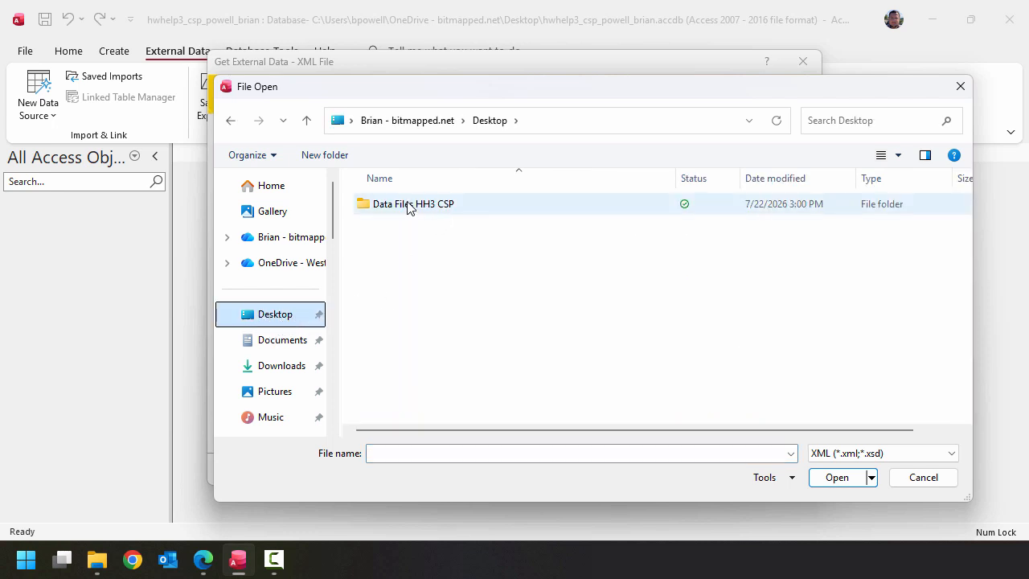
double_click(449, 212)
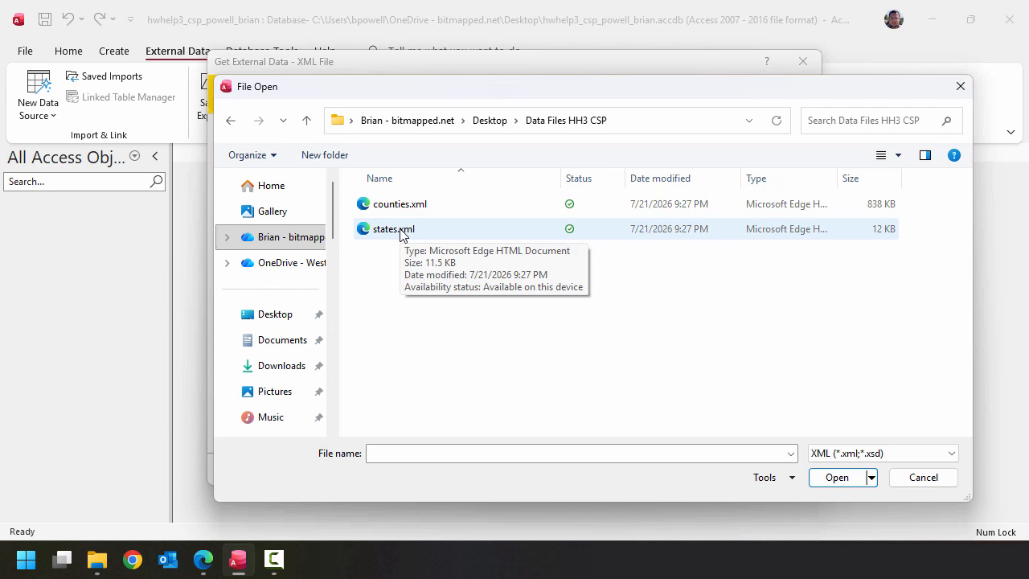
click(463, 236)
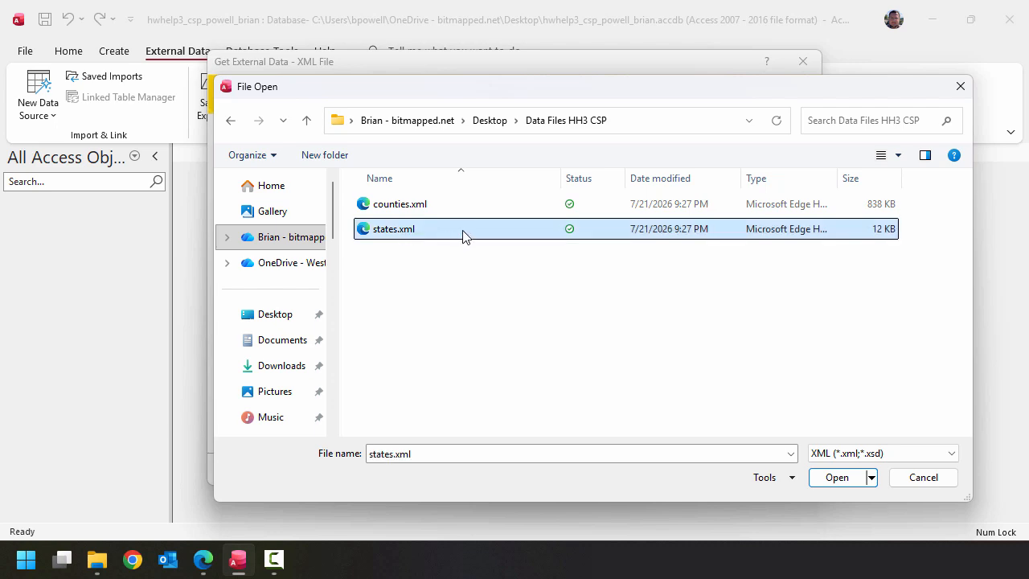
click(836, 480)
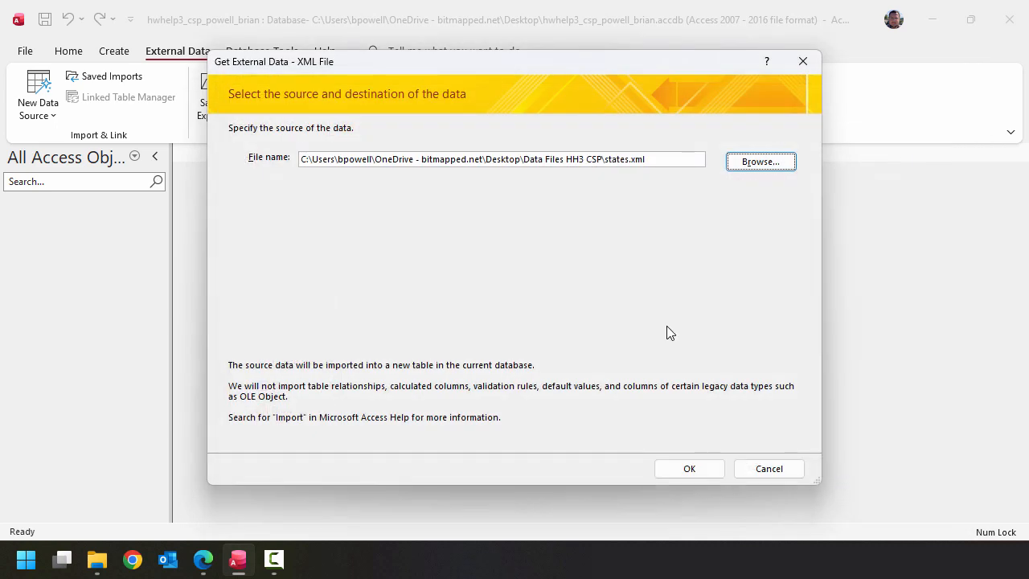
click(701, 470)
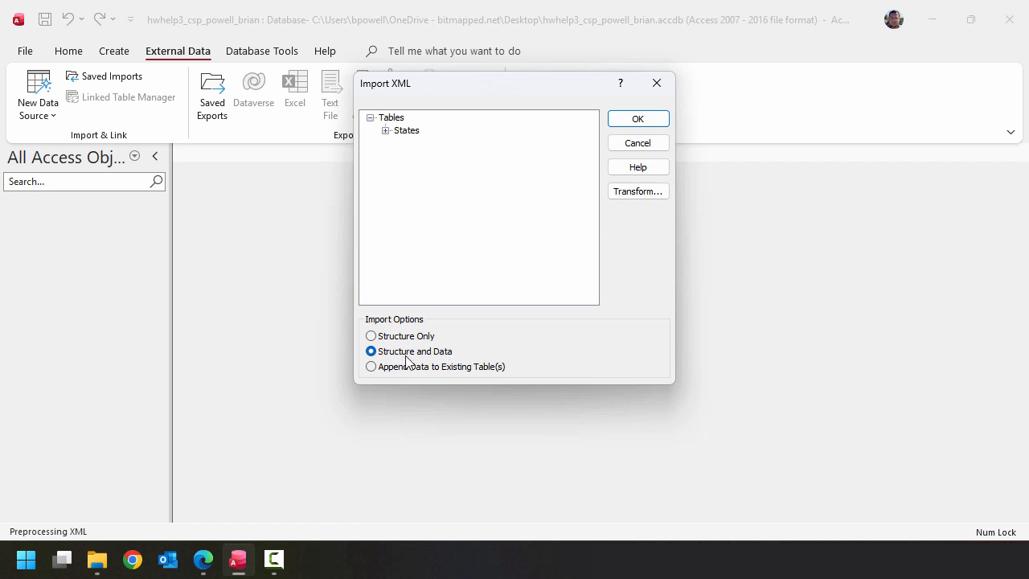
- Import the States table with structure and data without saving the import steps, and briefly check its records
click(649, 120)
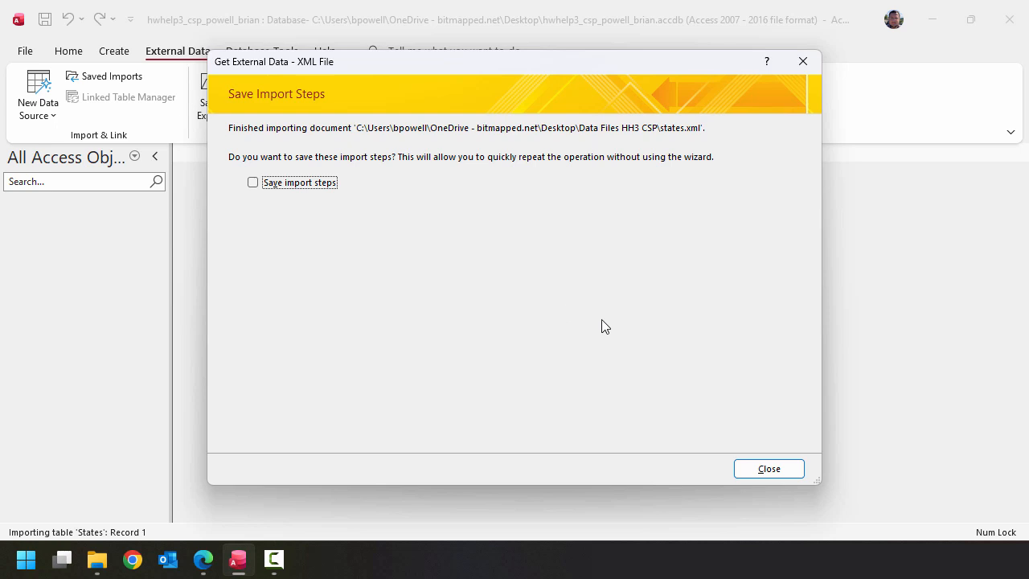
click(767, 470)
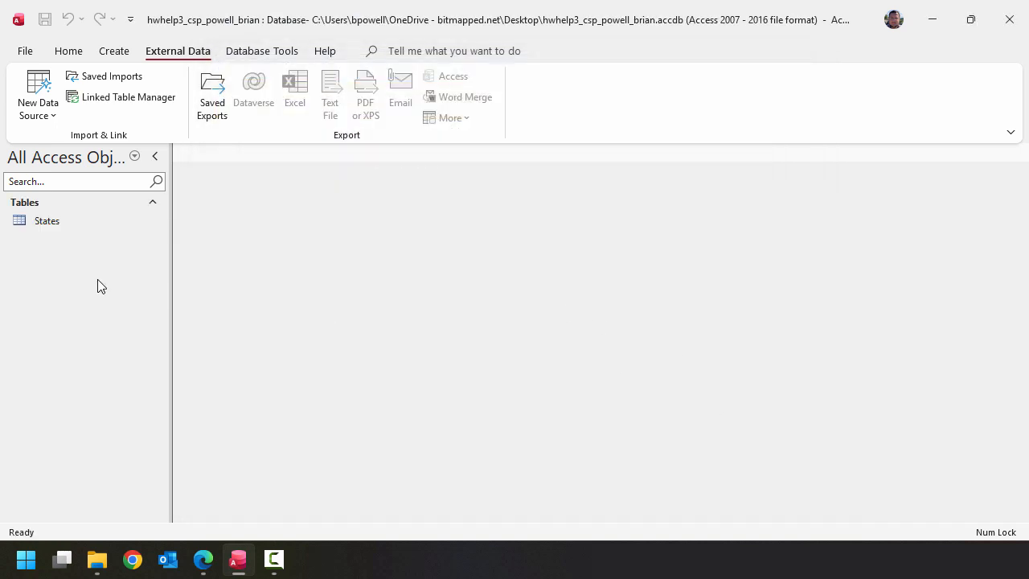
double_click(60, 222)
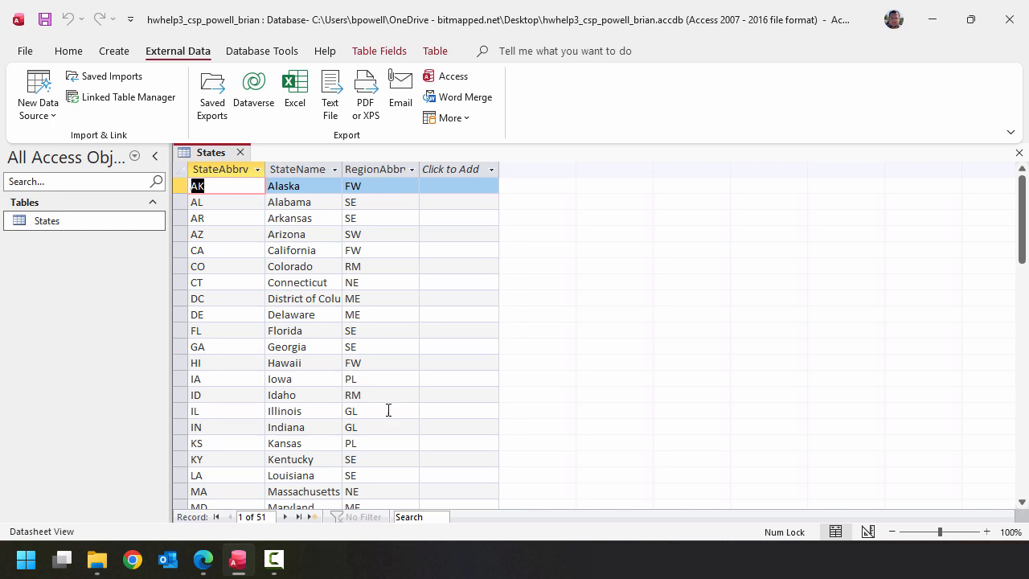
click(241, 154)
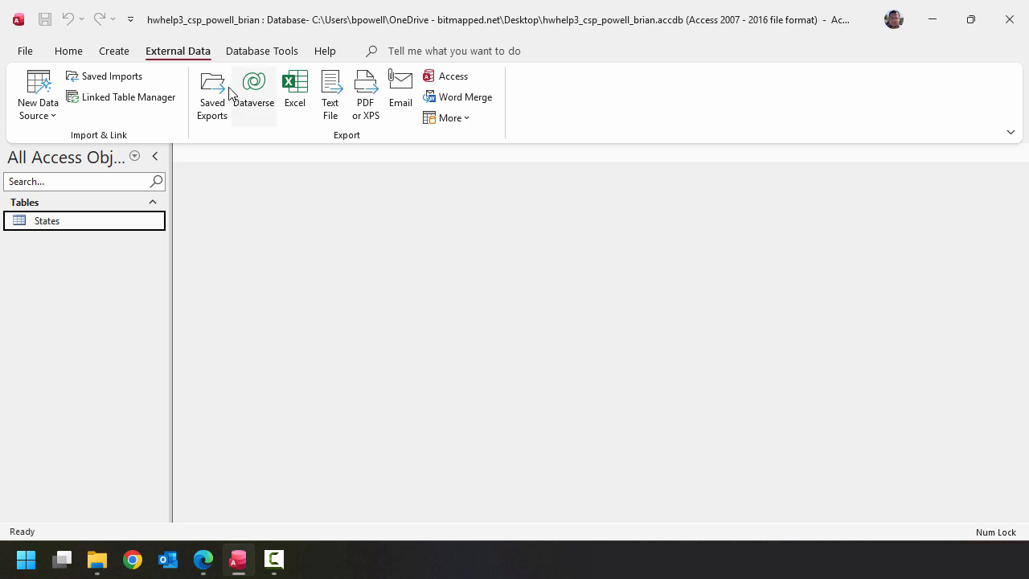
- Set up another XML file import using counties.xml from the Data Files HH3 CSP folder as the source
click(45, 114)
mouse_move(72, 151)
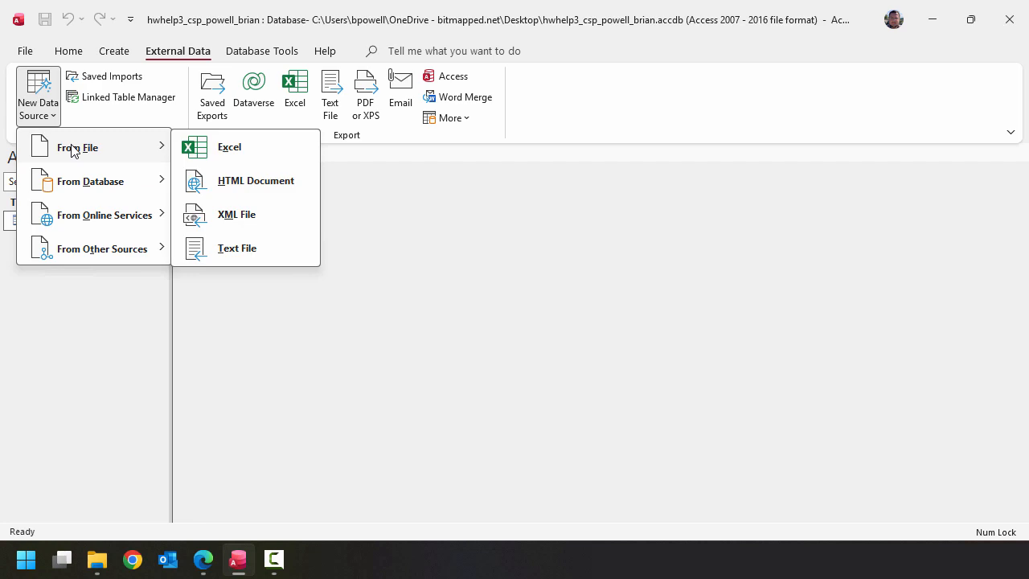
click(269, 214)
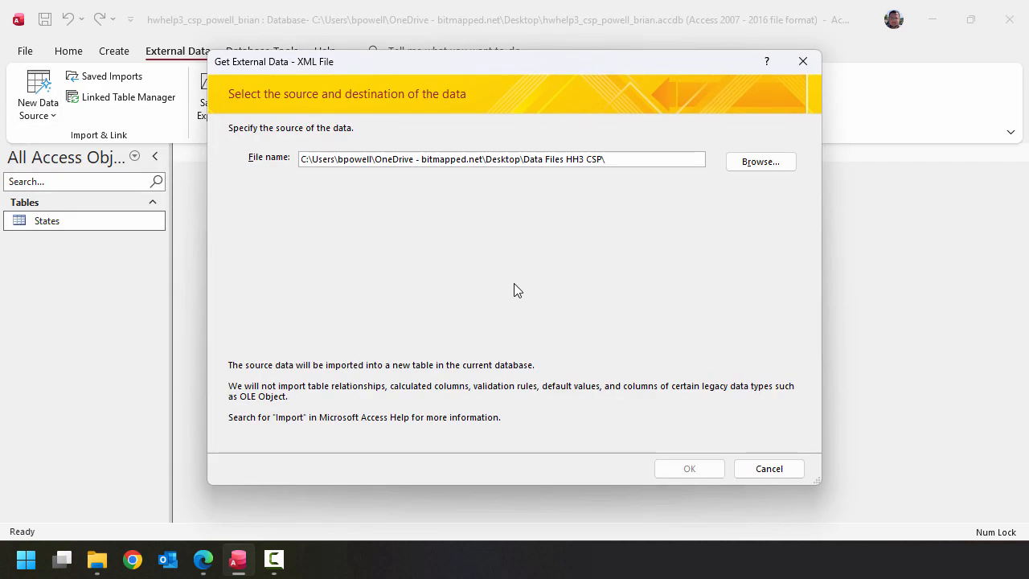
click(785, 168)
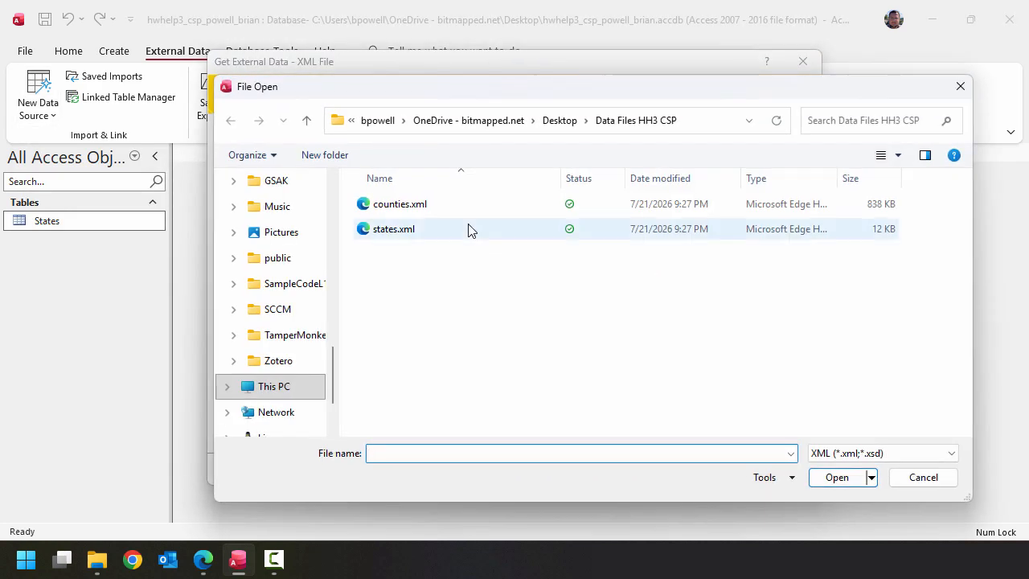
click(444, 215)
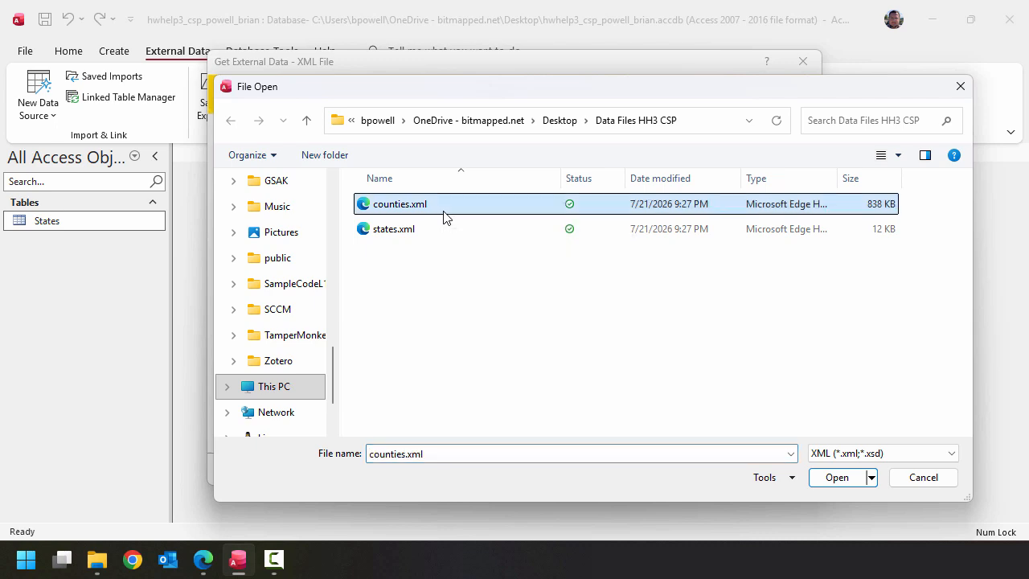
click(835, 477)
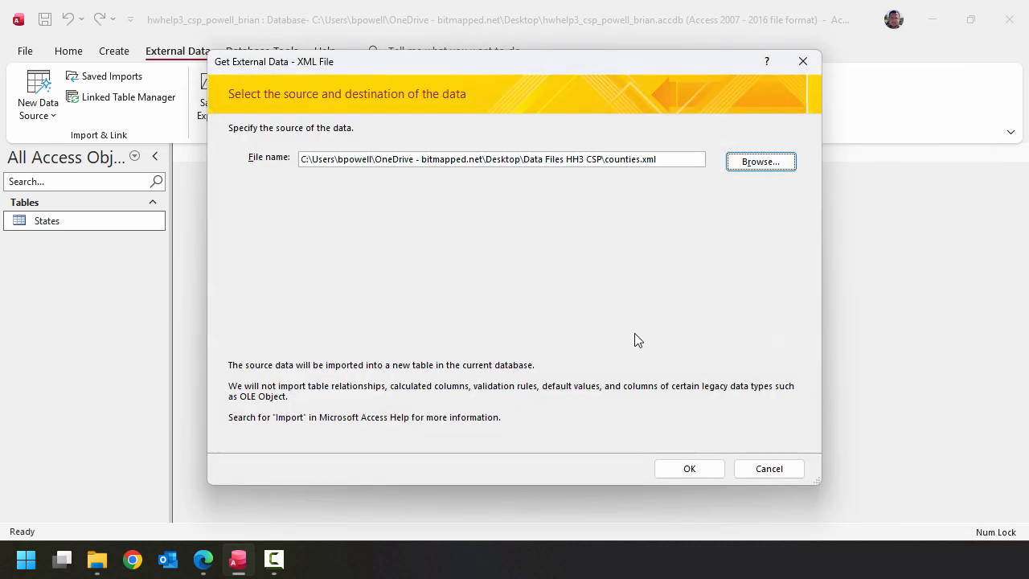
click(696, 468)
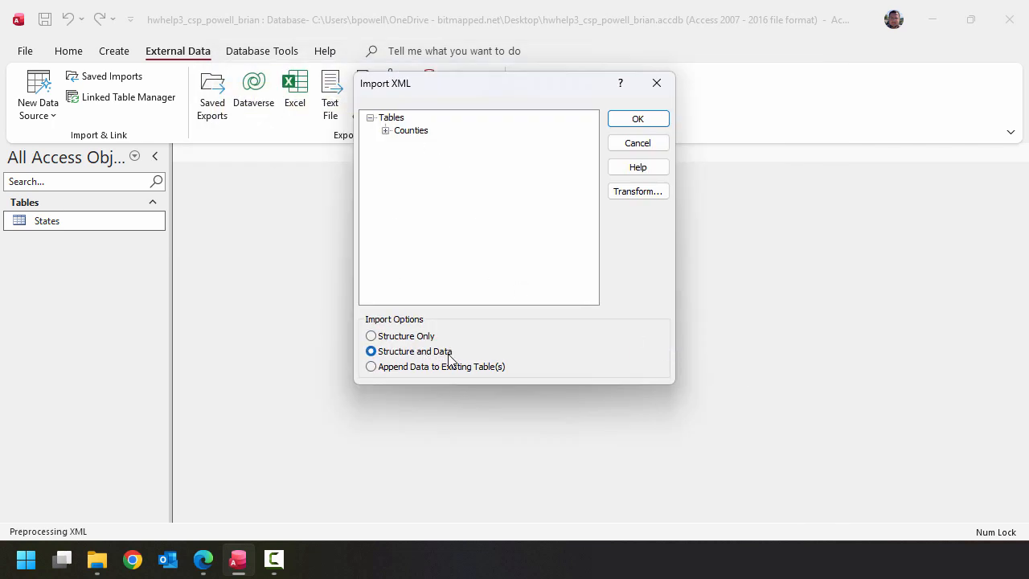
- Import the Counties table with structure and data without saving the import steps, and briefly check its records
click(638, 120)
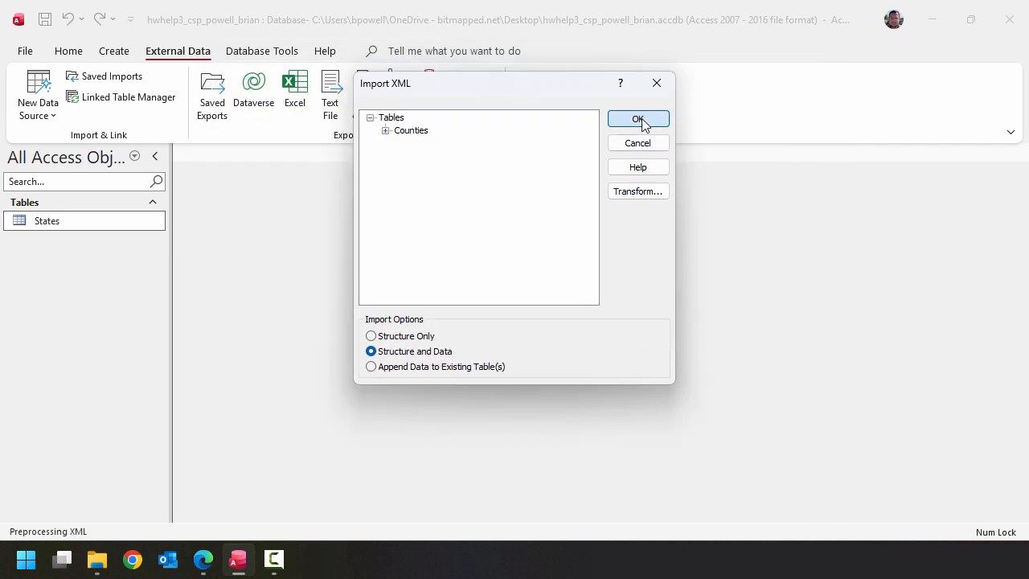
click(768, 467)
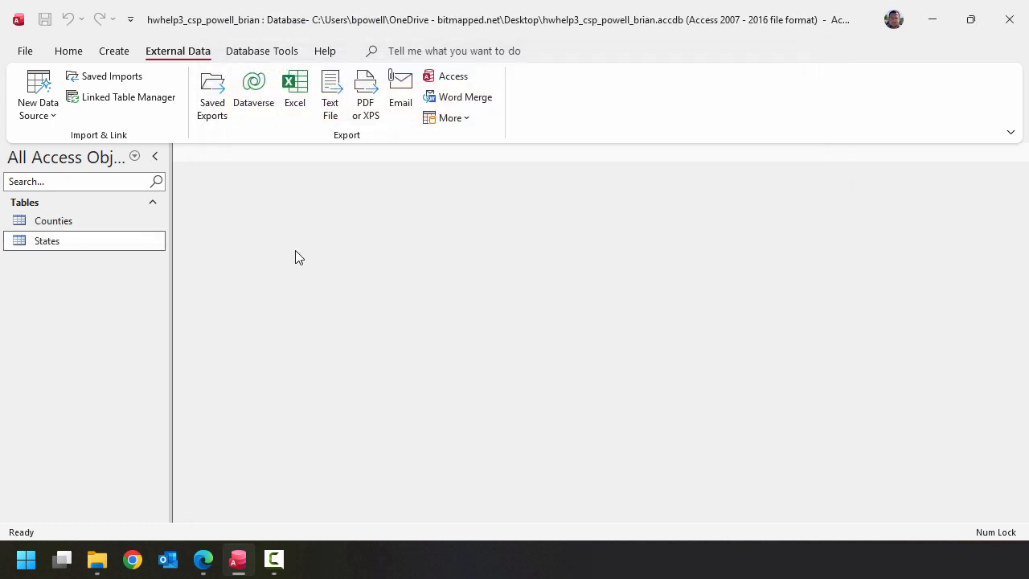
double_click(83, 225)
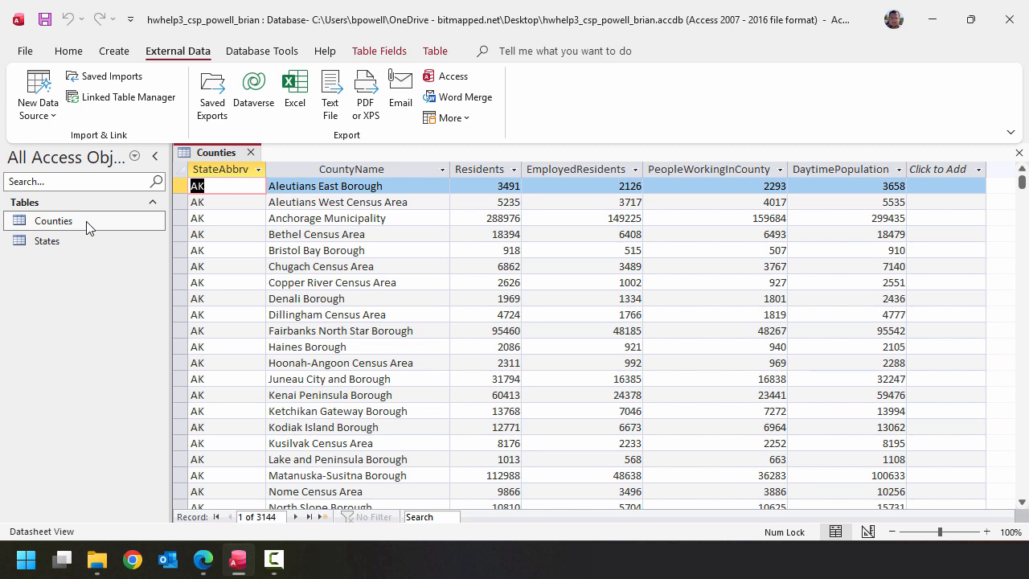
click(250, 152)
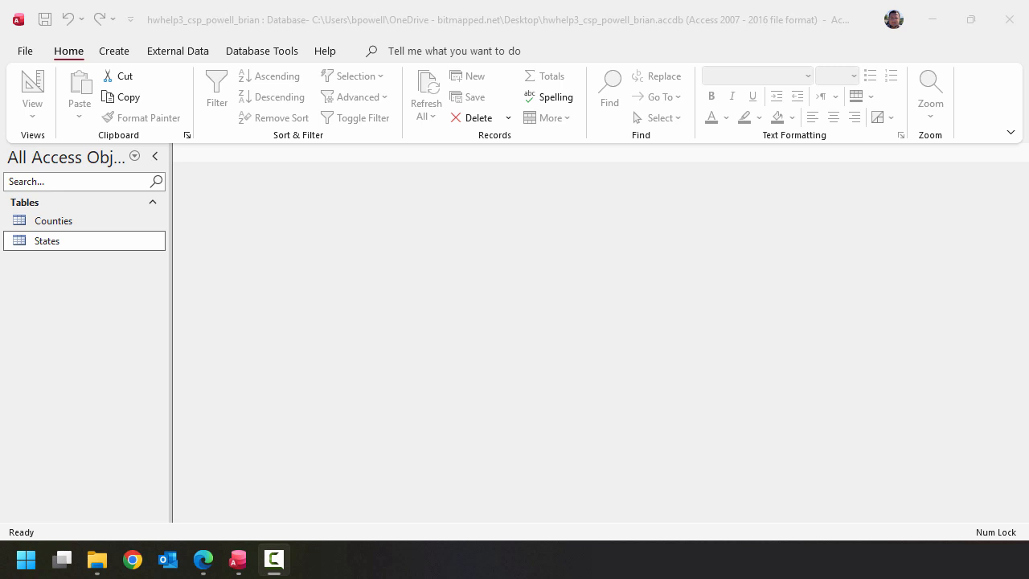
- Start a new table in Design View and define two Short Text fields, RegionAbbrv and RegionName
click(624, 27)
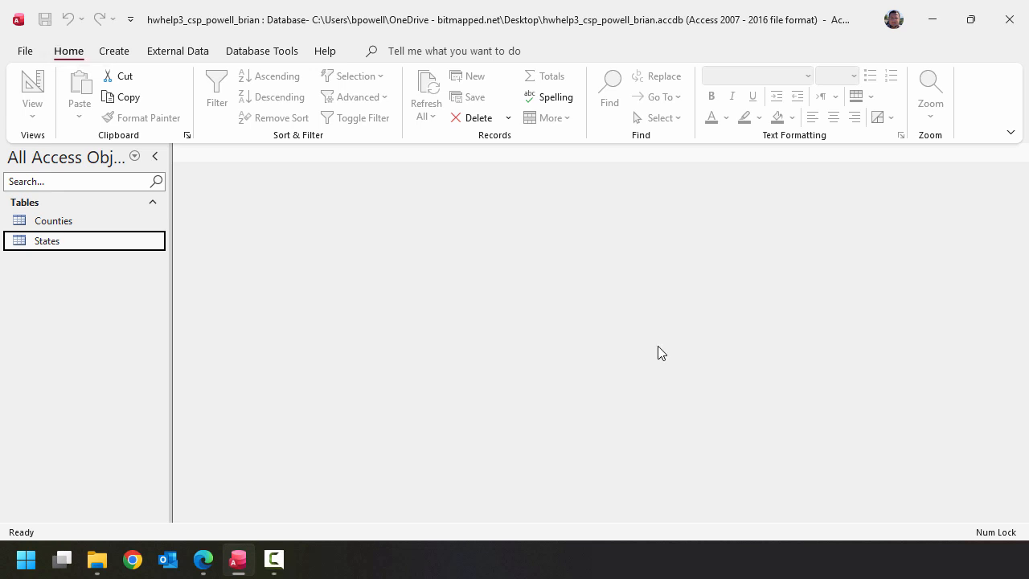
click(105, 55)
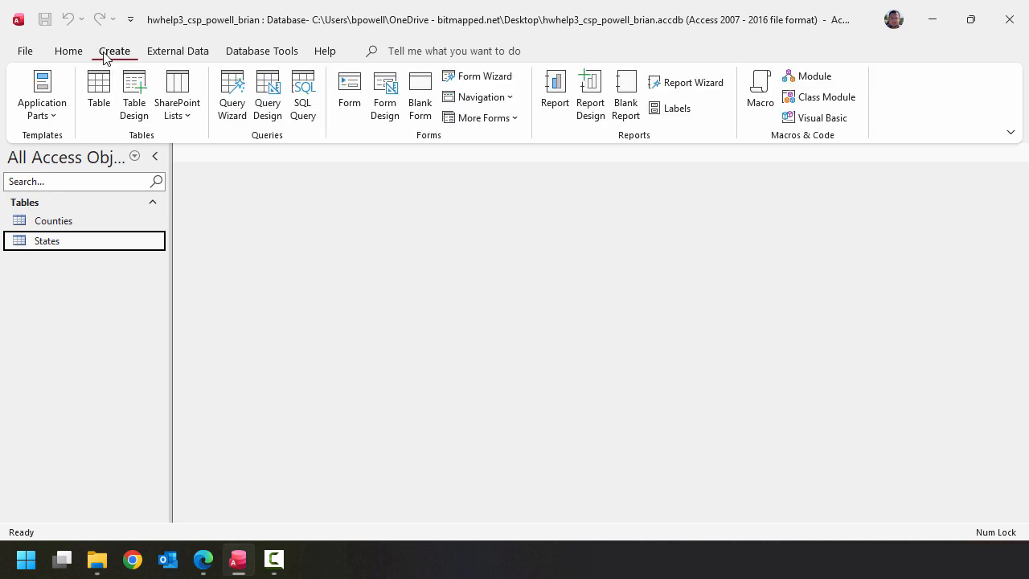
click(135, 116)
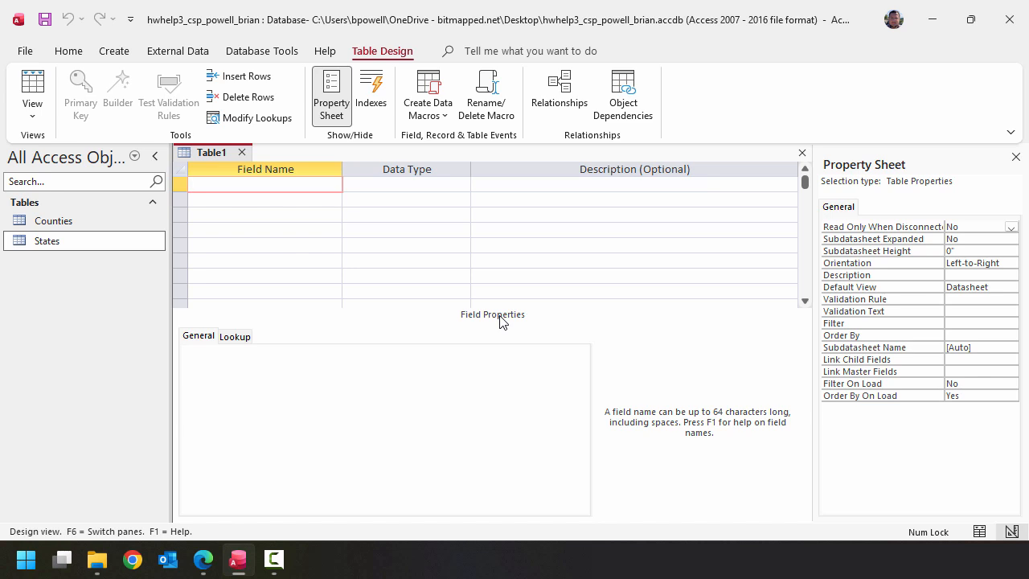
text(RegionAbbrv)
key(Tab)
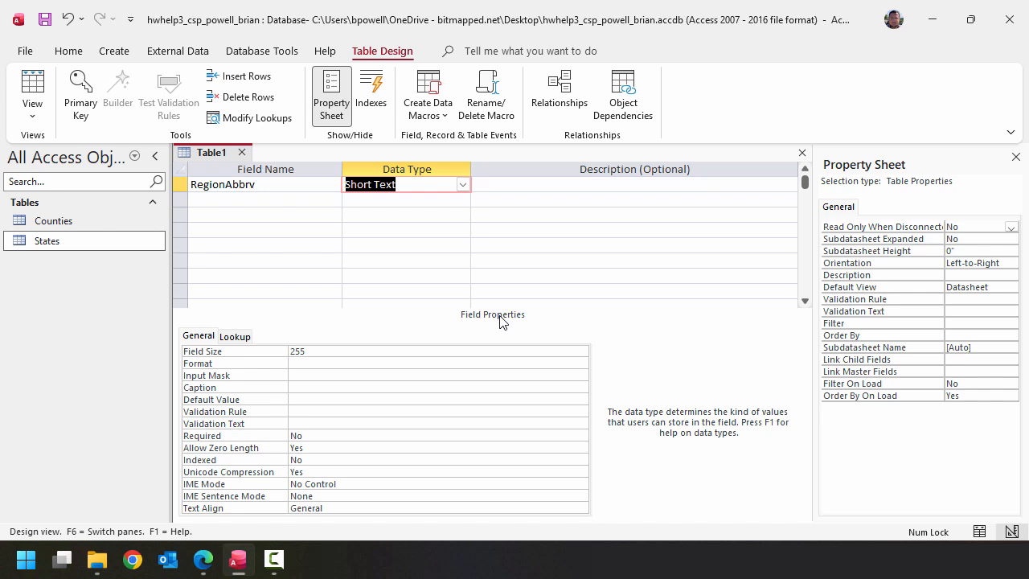
click(462, 186)
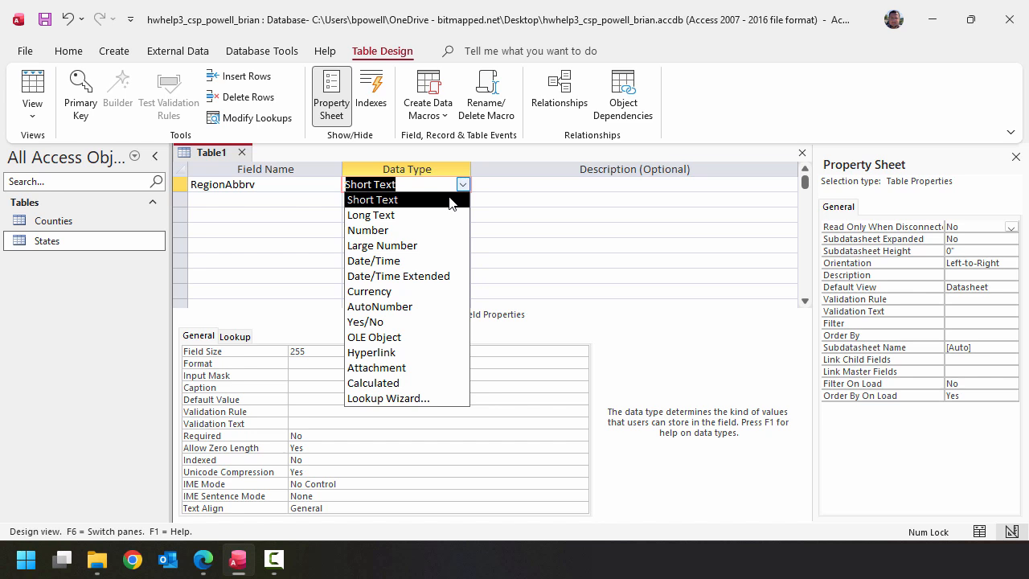
click(451, 200)
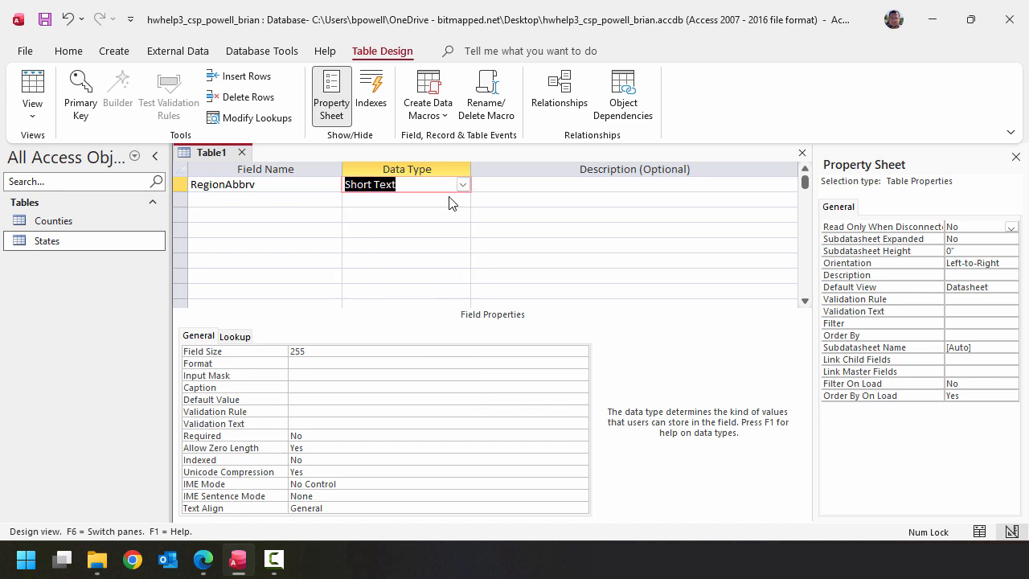
click(304, 199)
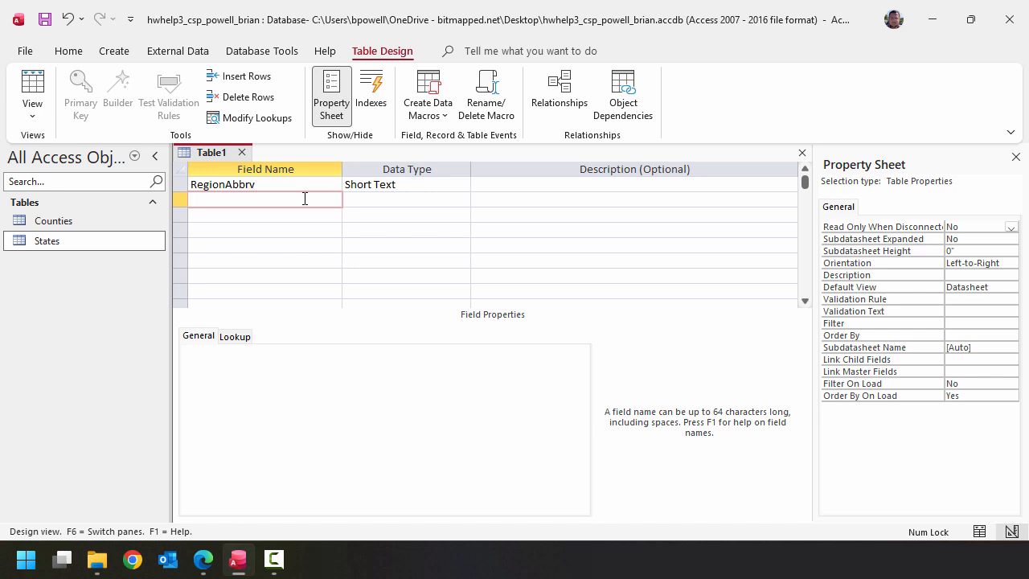
text(RegionName)
key(Tab)
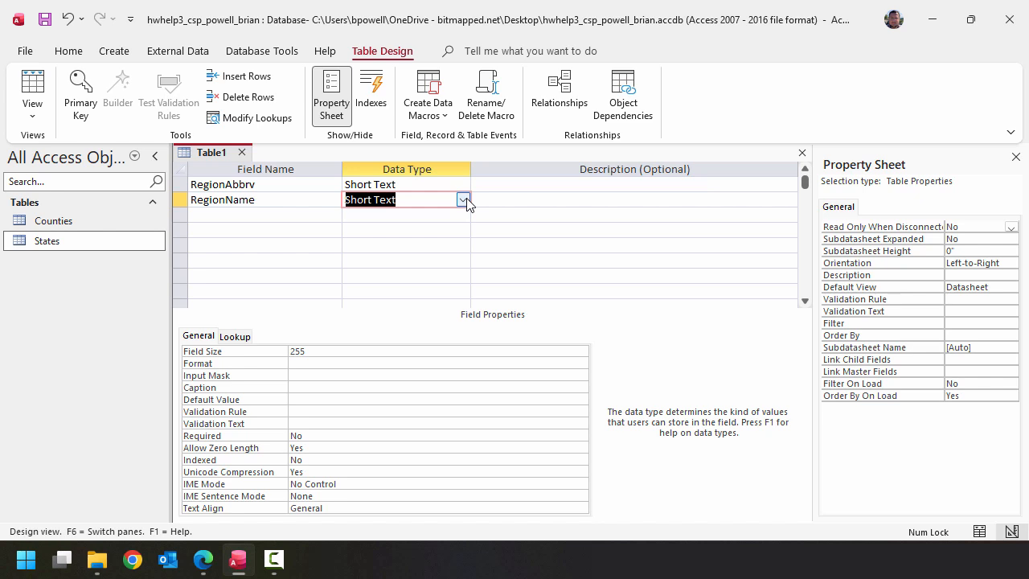
- Briefly check the region abbreviations in the States table and make RegionAbbrv the new table's primary key
click(314, 191)
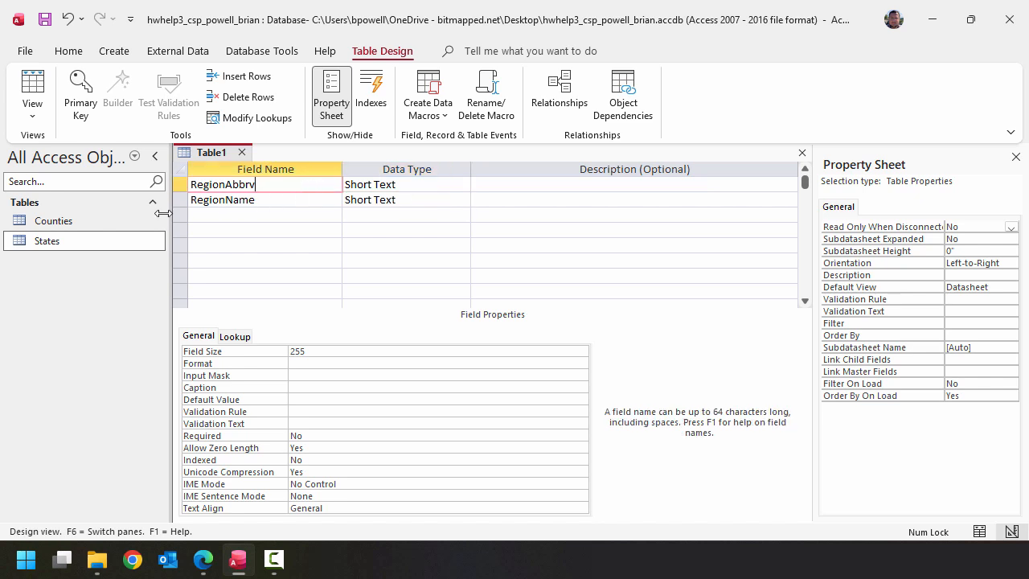
double_click(105, 251)
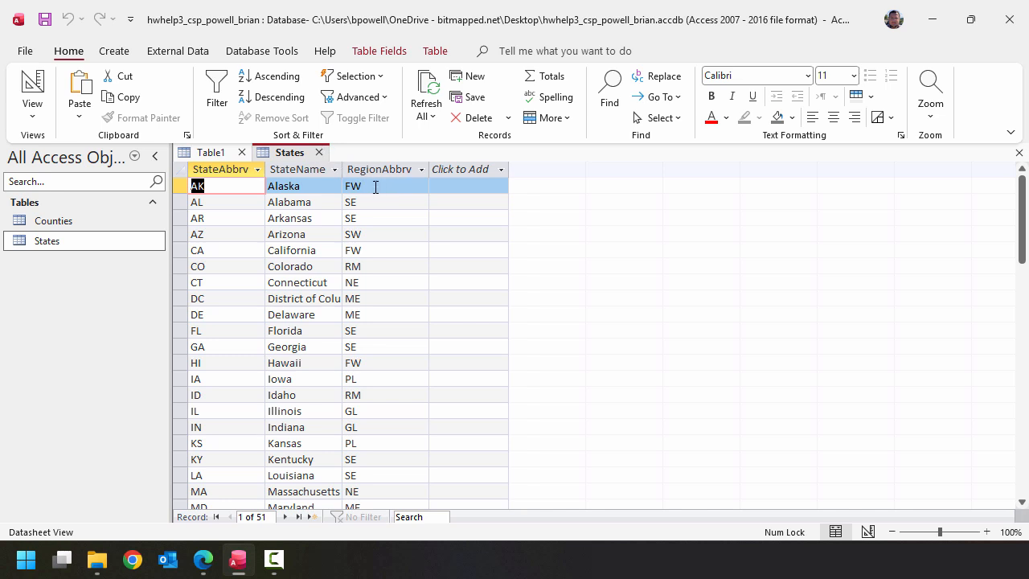
click(320, 154)
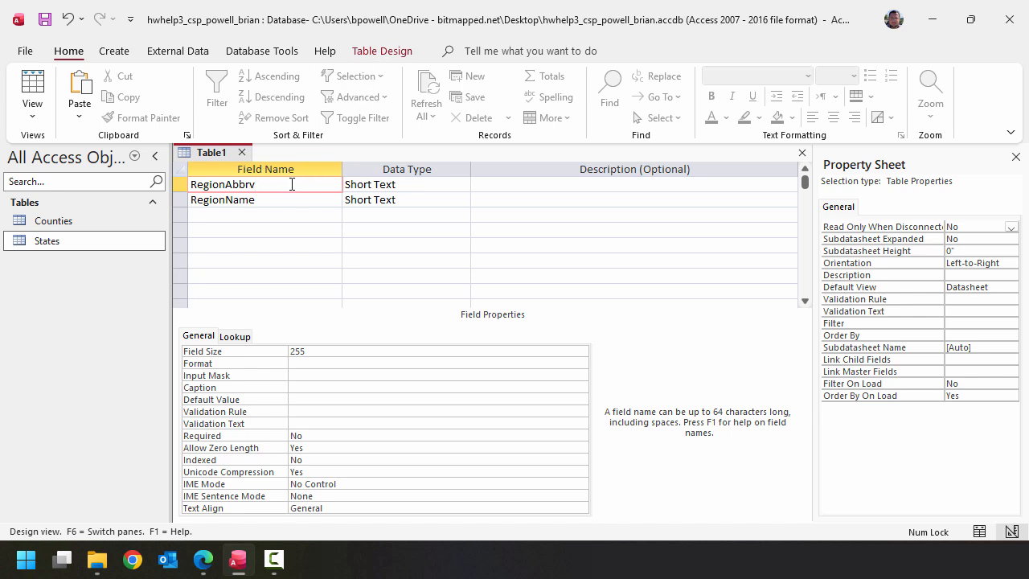
click(382, 51)
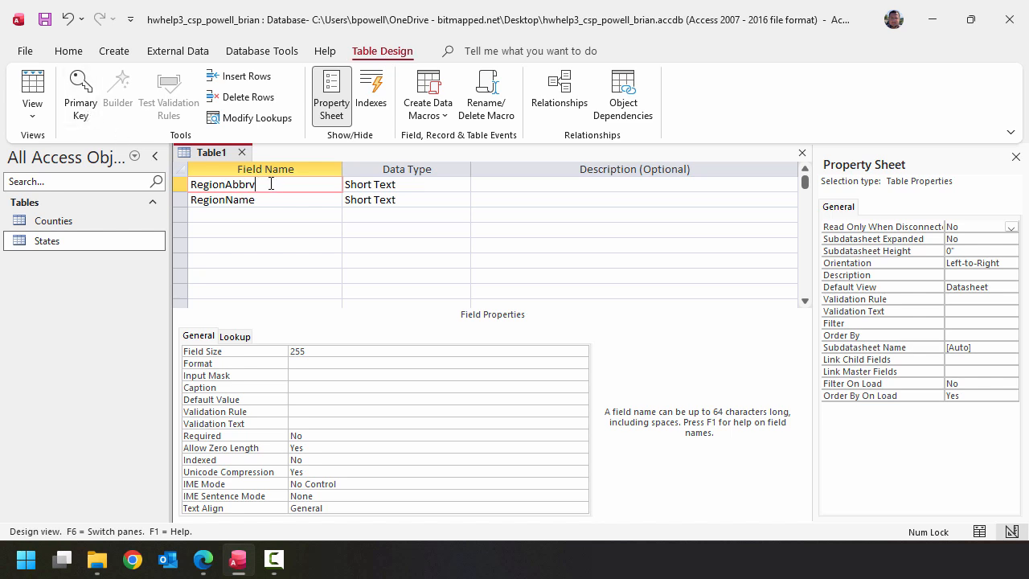
click(80, 95)
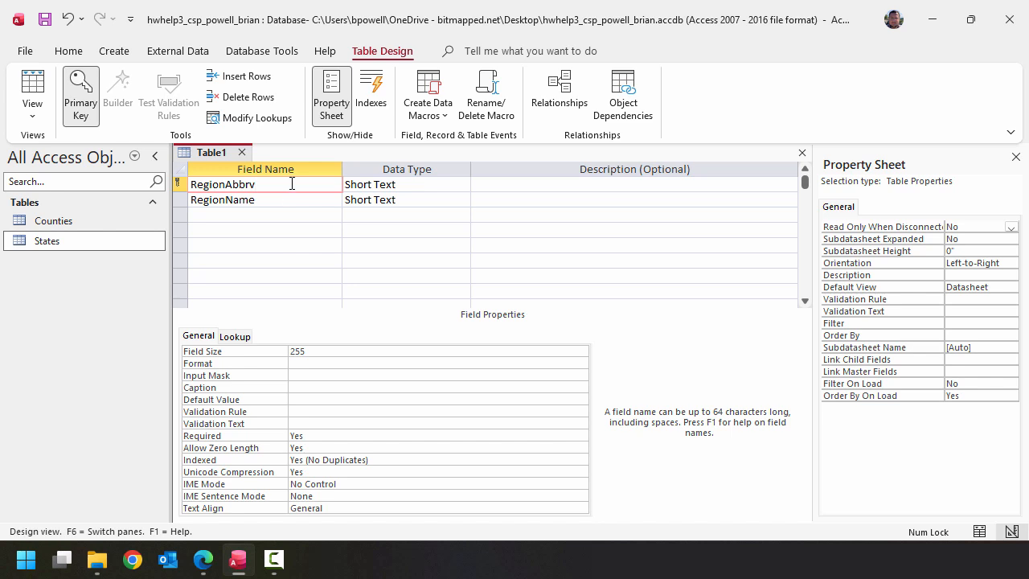
- Save the new table under the name Regions
click(45, 19)
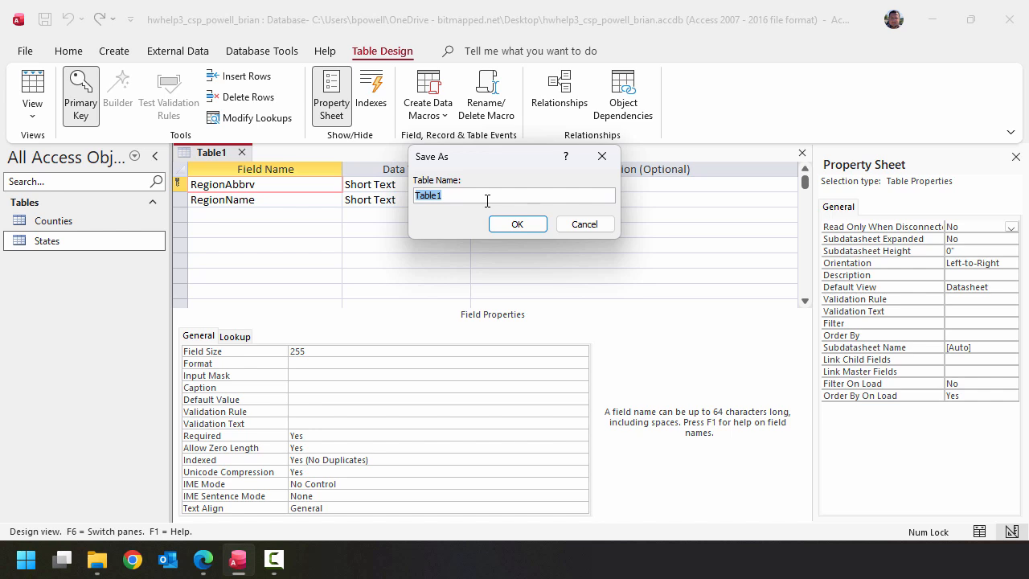
text(Regions)
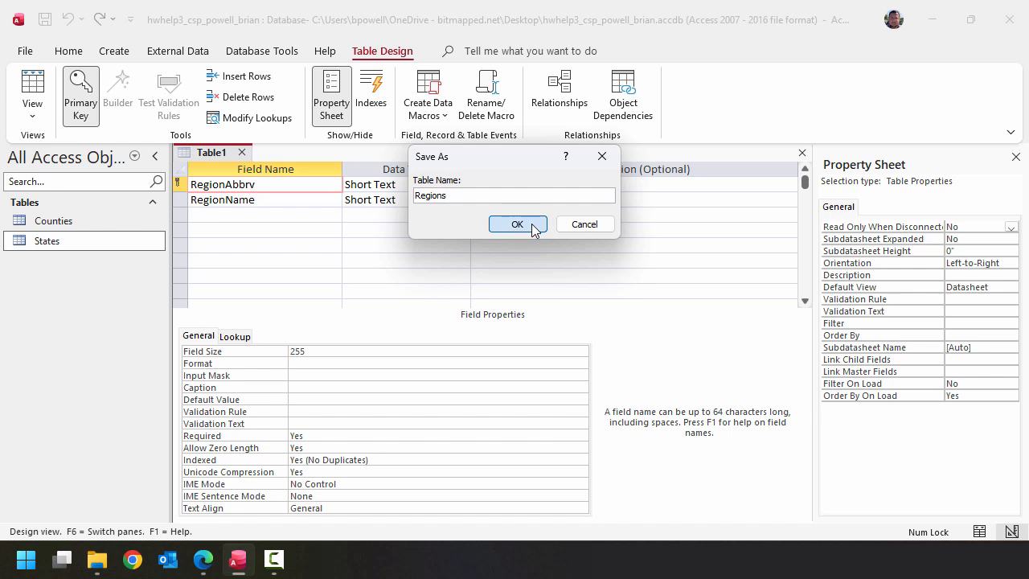
click(517, 224)
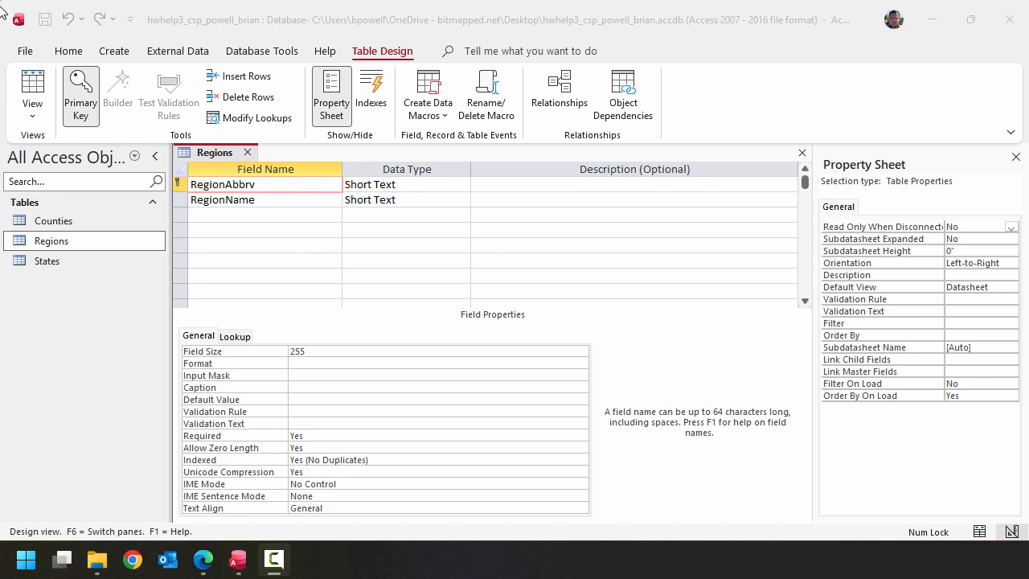
- Switch the Regions table to Datasheet View and widen the RegionAbbrv and RegionName columns
click(35, 73)
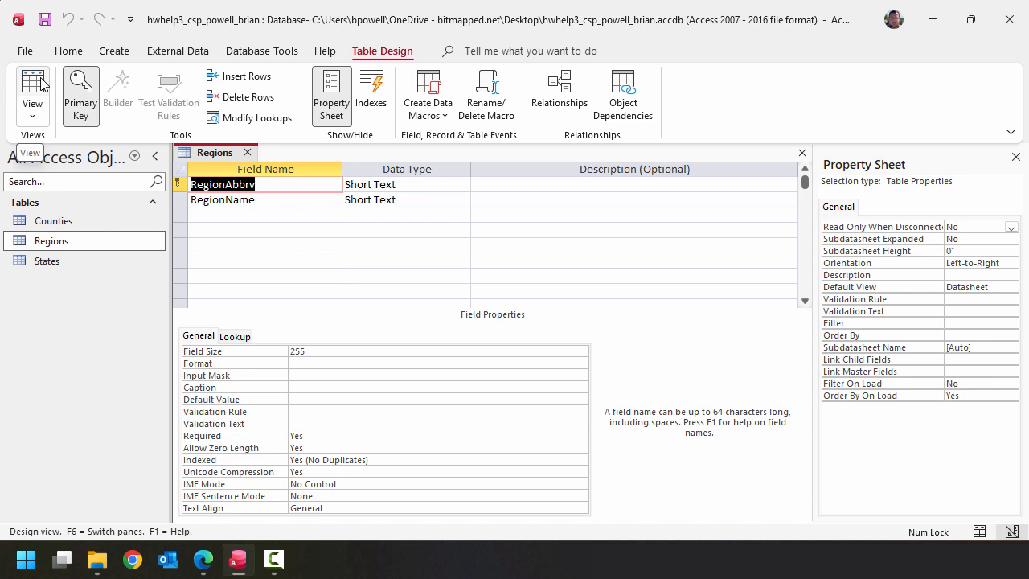
click(41, 85)
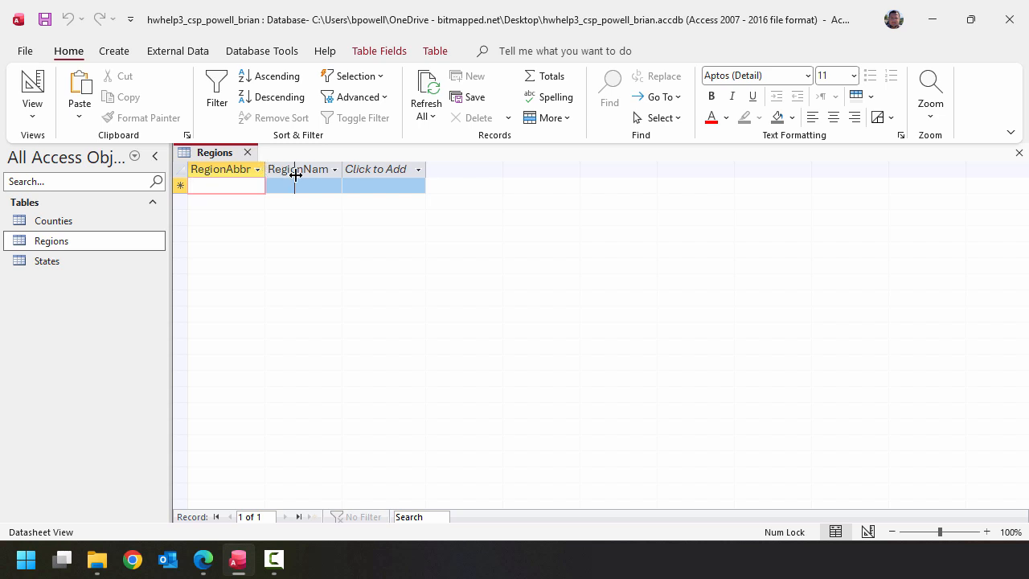
drag(295, 174, 296, 175)
drag(371, 169, 520, 169)
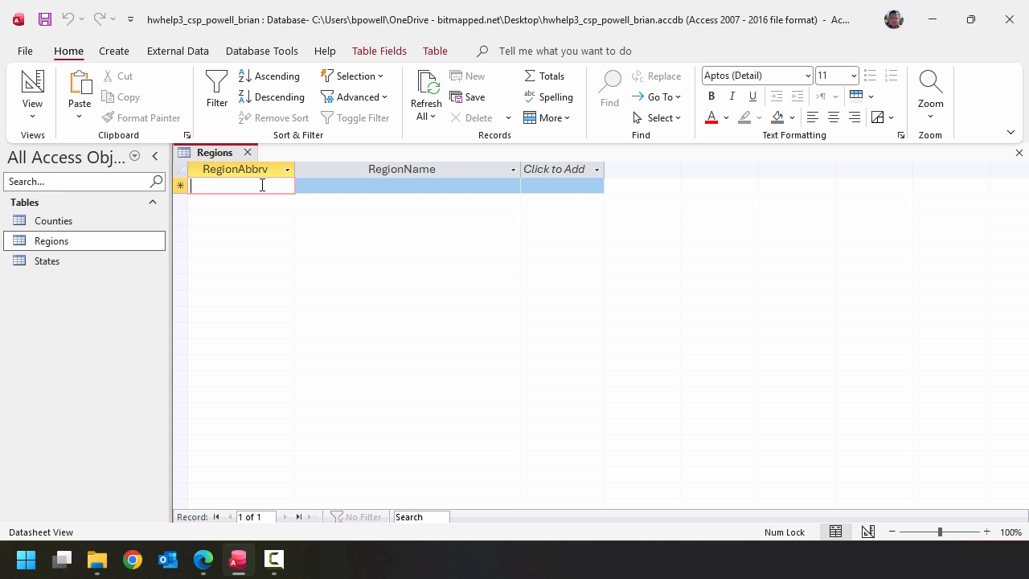
- Enter the first Regions record with abbreviation FW and name Far West
key(Caps_Lock)
text(FW)
key(Tab)
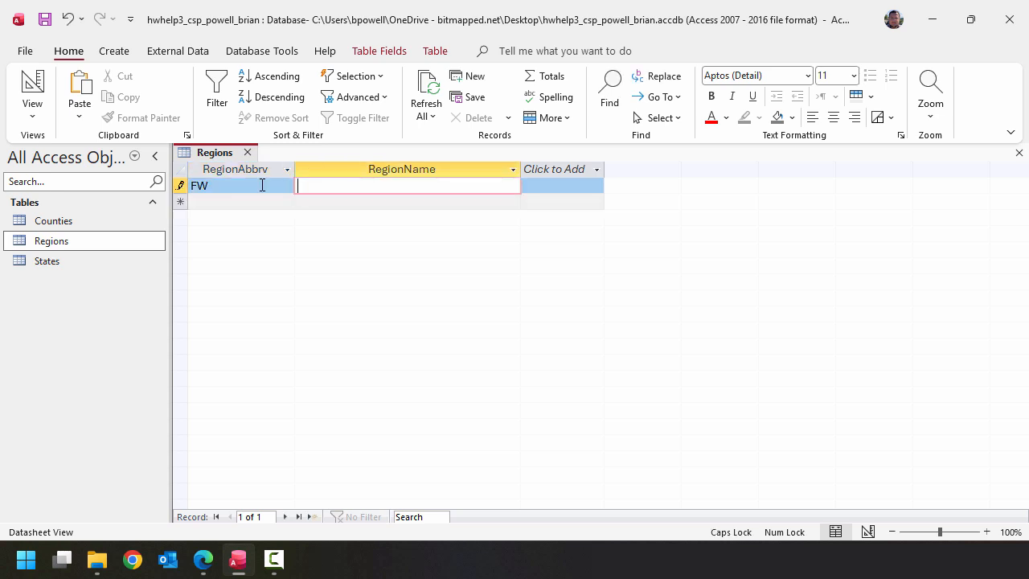
key(Caps_Lock)
text(Far West)
key(Tab)
key(Caps_Lock)
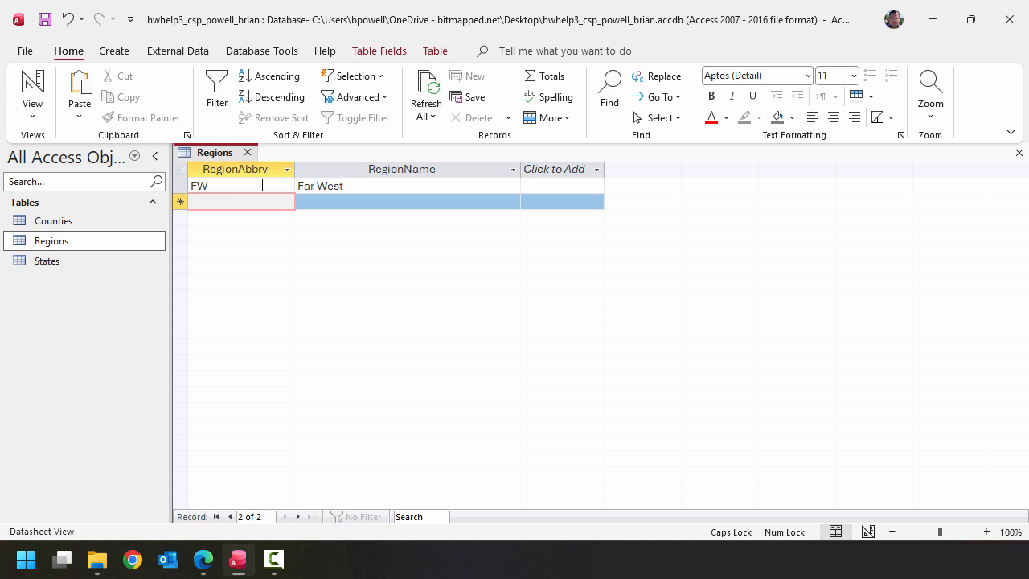
- Add a Regions record with abbreviation GL and name Great Lakes
text(GL)
key(Tab)
key(Caps_Lock)
text(Great Lakes)
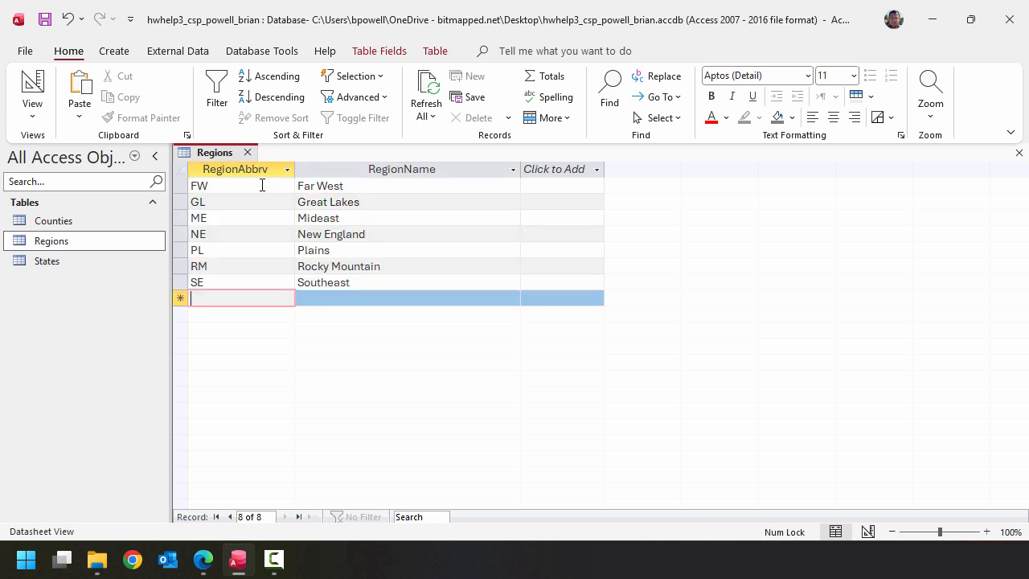
- Add the last Regions record with abbreviation SW and name Southwest, and close the table
key(Caps_Lock)
text(SW)
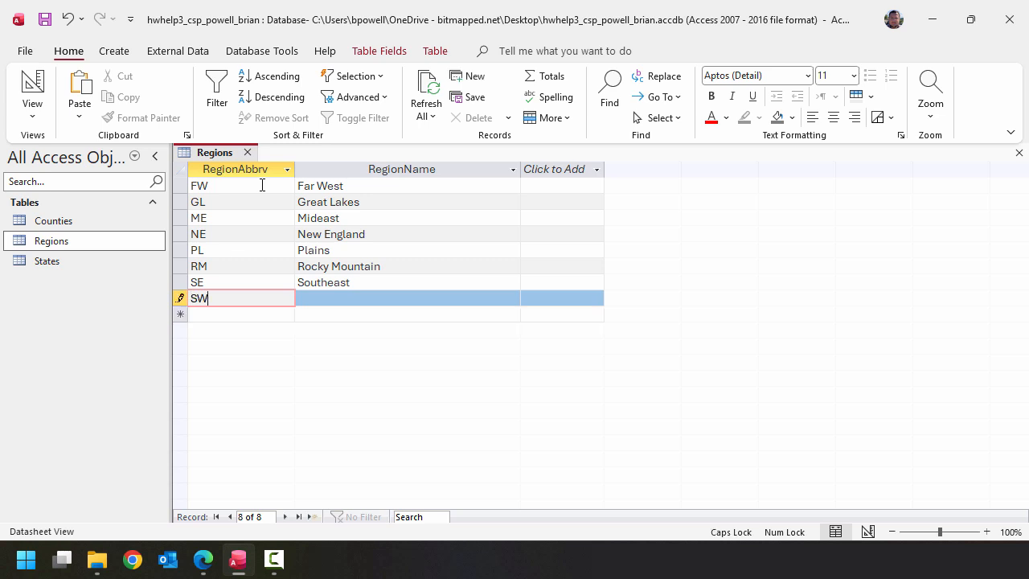
key(Tab)
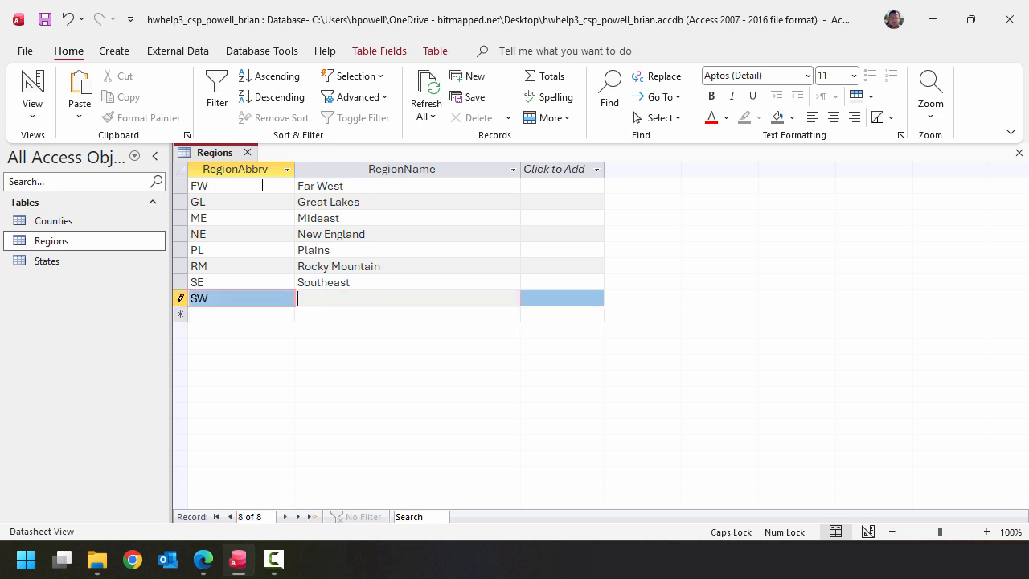
key(Caps_Lock)
text(Southwest)
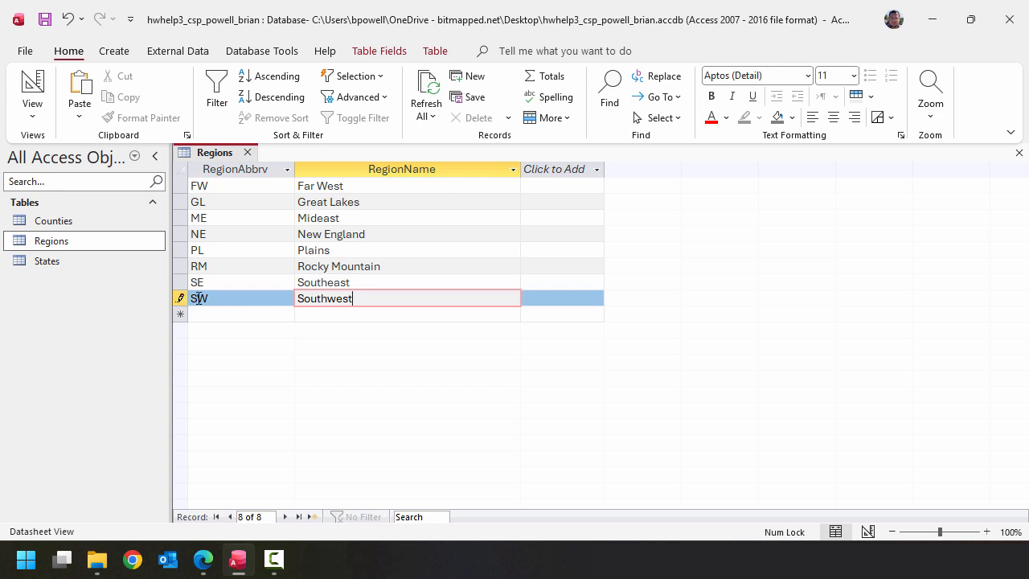
click(227, 288)
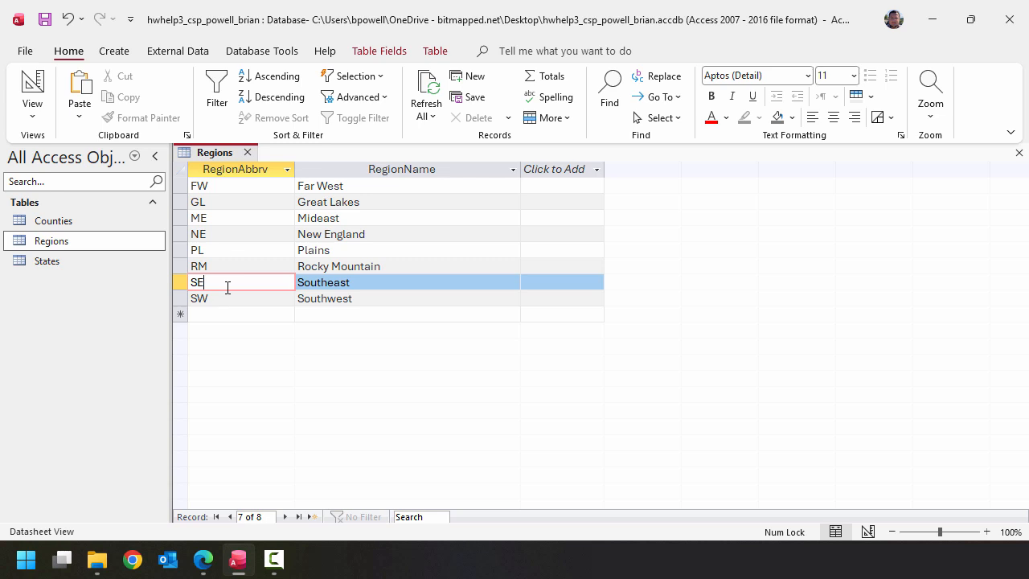
click(247, 153)
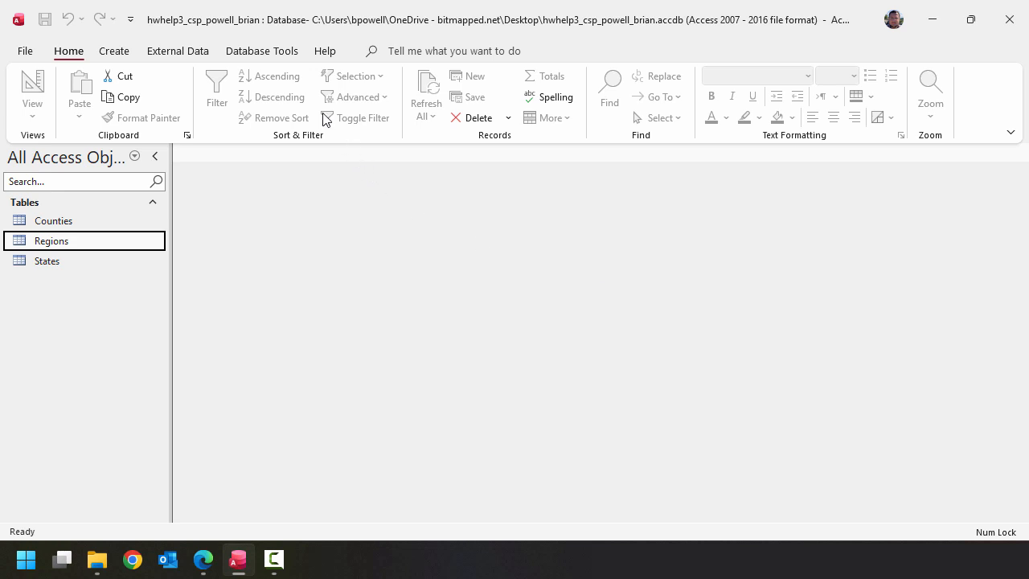
- Open the database relationships layout and add the Regions, States and Counties tables to it
click(266, 55)
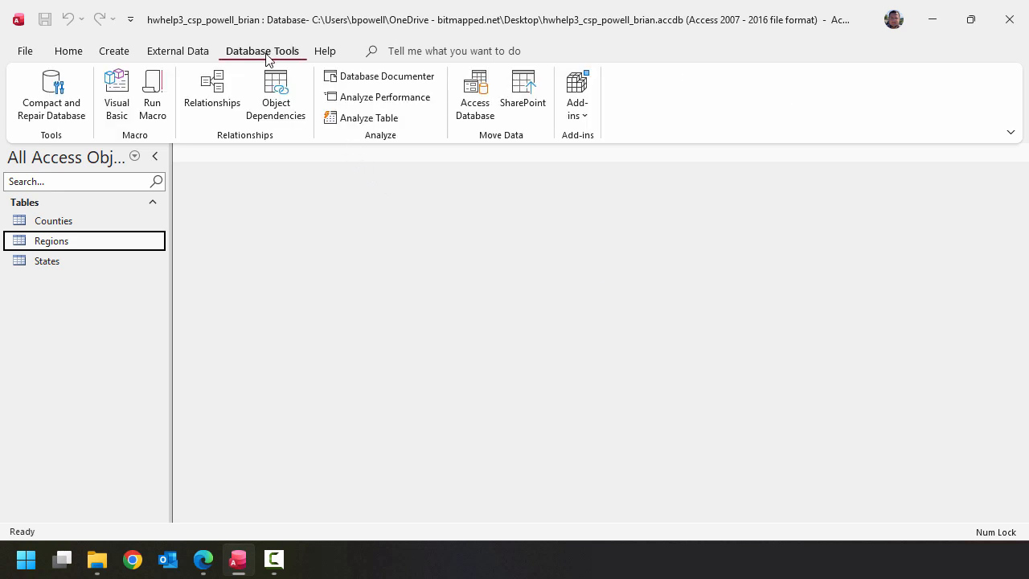
click(230, 93)
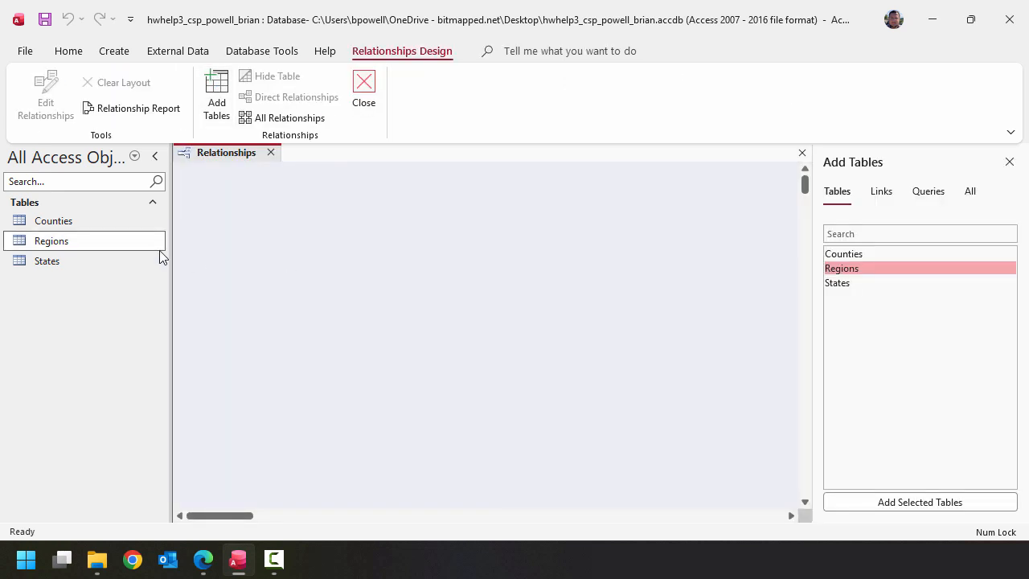
click(133, 225)
shift+click(117, 262)
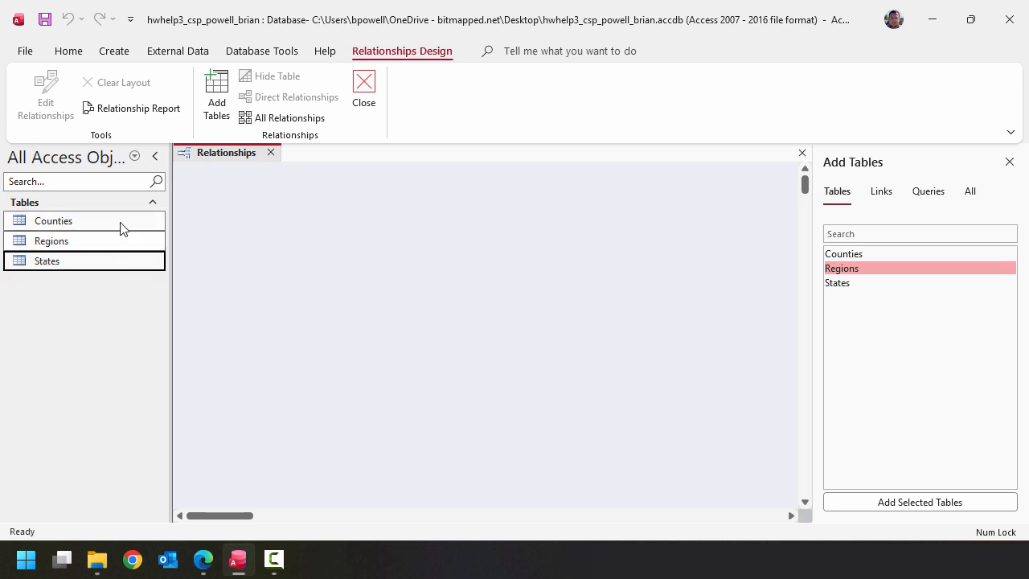
drag(120, 229, 380, 238)
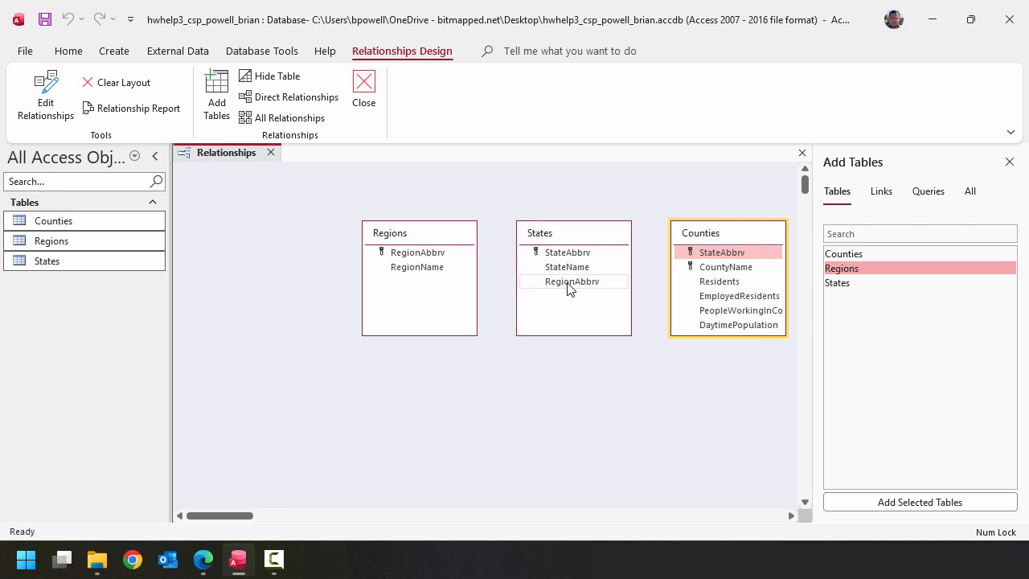
- Create a relationship from RegionAbbrv in the Regions table to RegionAbbrv in the States table
click(453, 258)
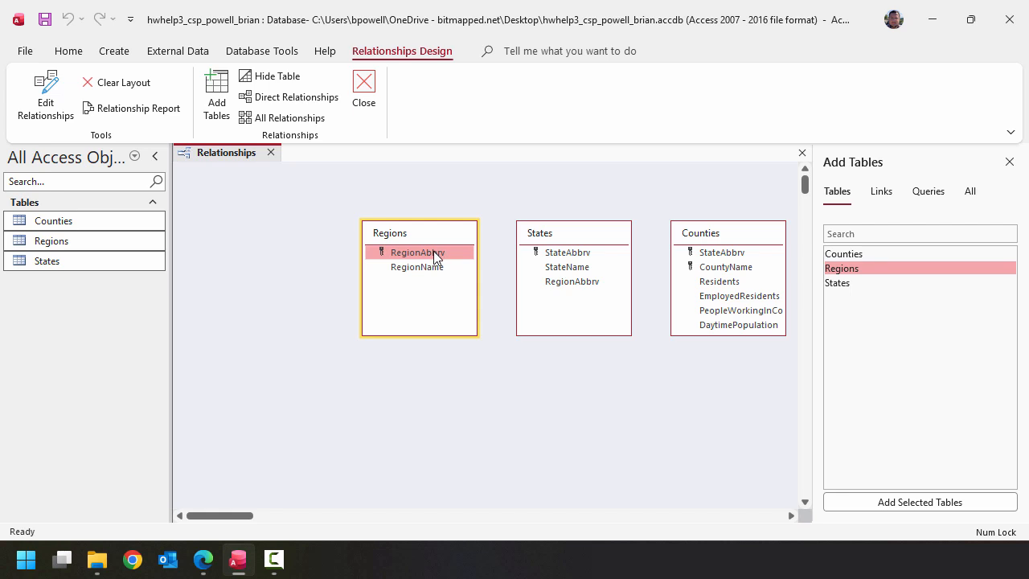
drag(434, 256, 560, 291)
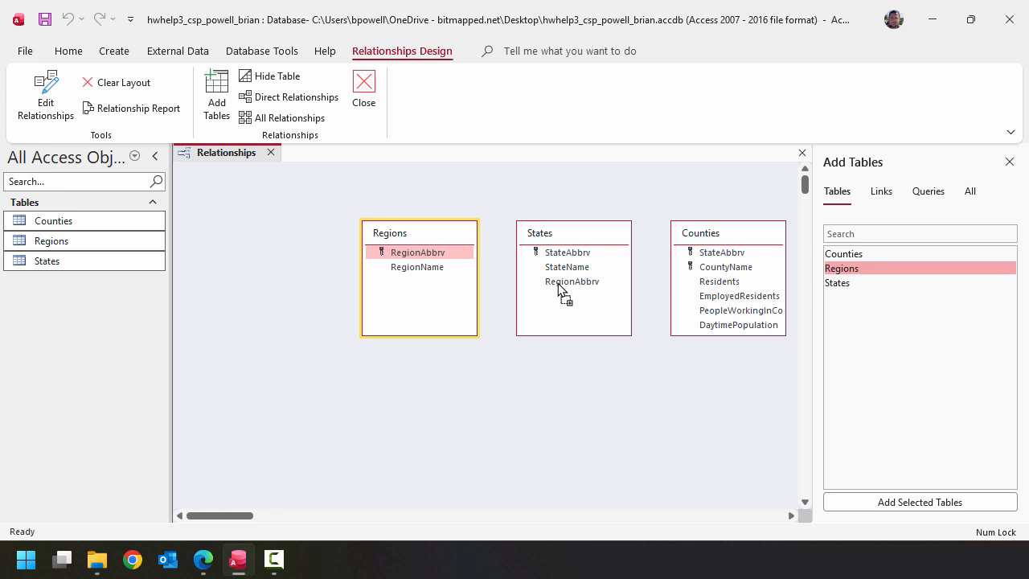
drag(560, 290, 560, 291)
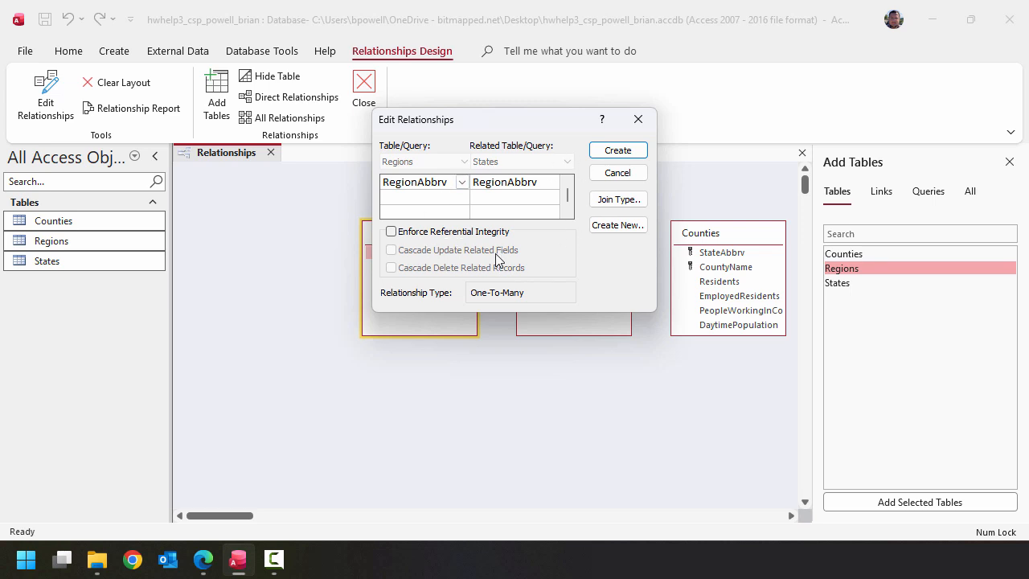
click(609, 156)
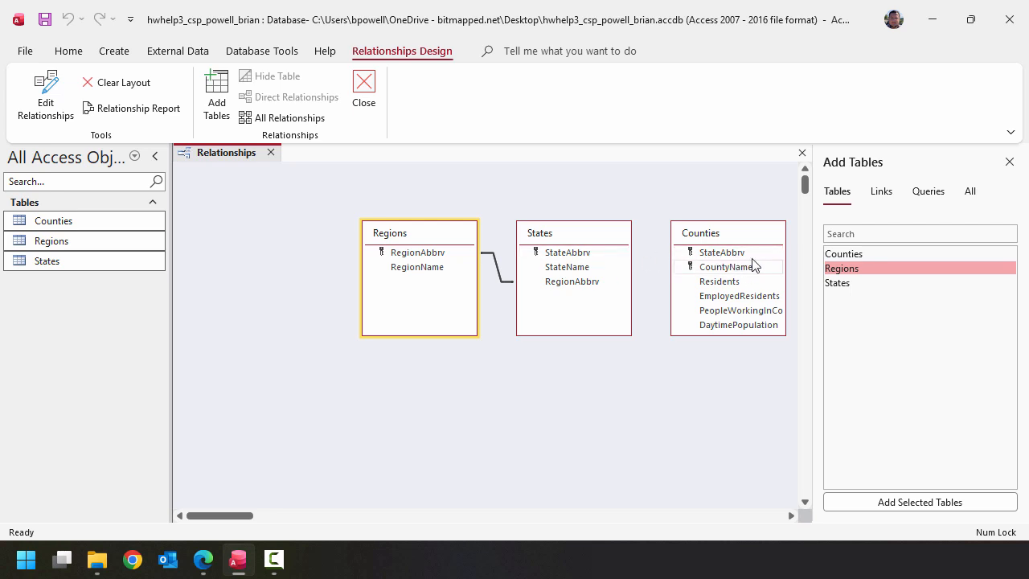
- Create a relationship from StateAbbrv in States to StateAbbrv in Counties, and save and close the relationships layout
click(589, 255)
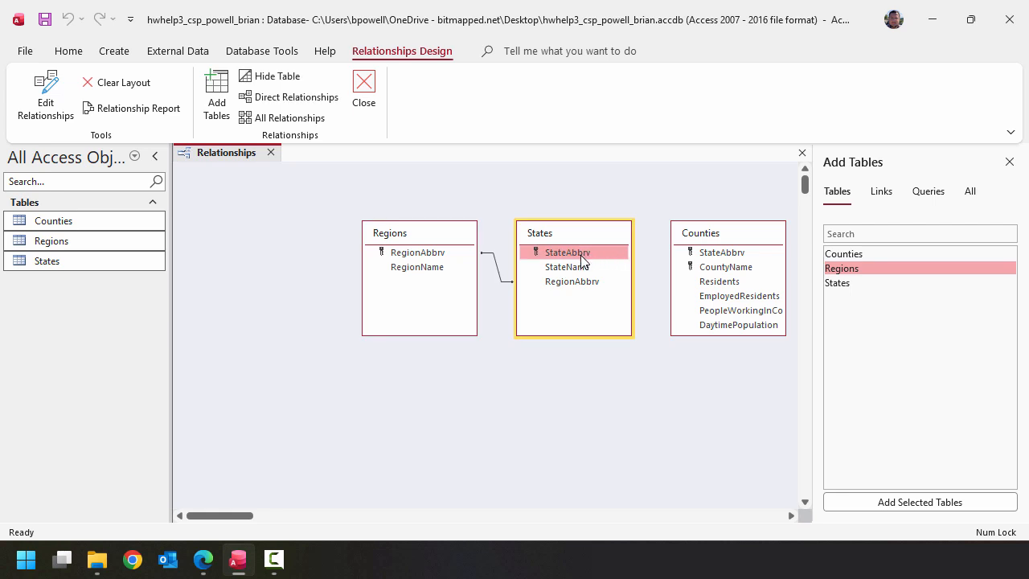
mouse_move(583, 259)
mouse_down()
mouse_move(689, 269)
mouse_move(712, 252)
mouse_move(583, 259)
mouse_up()
drag(578, 258, 730, 254)
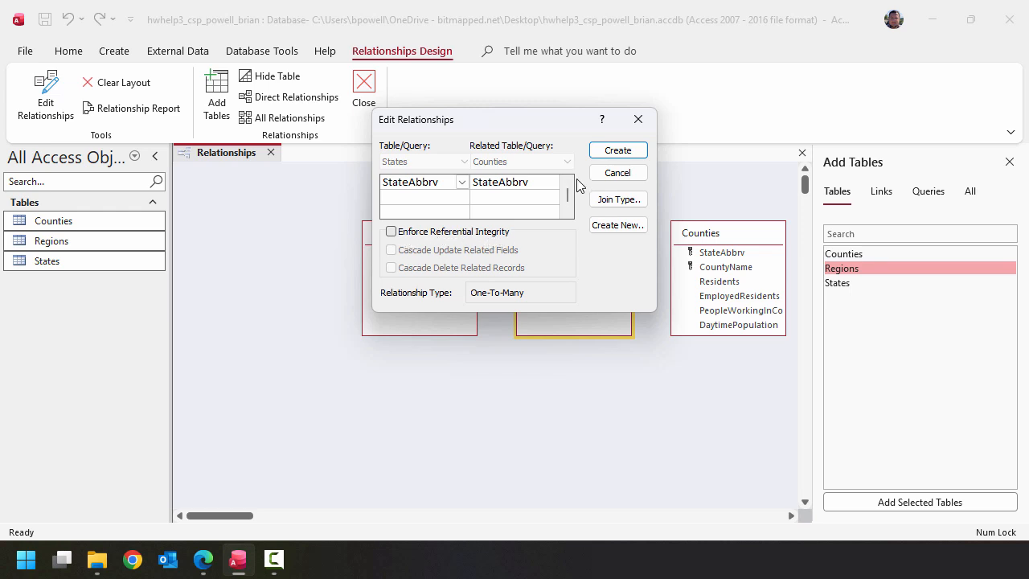
click(616, 151)
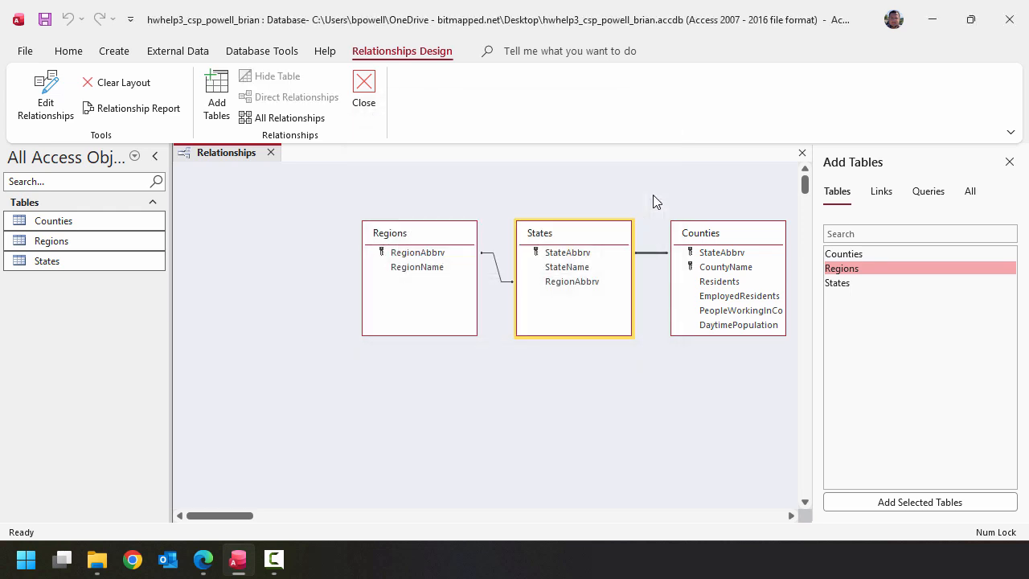
click(45, 22)
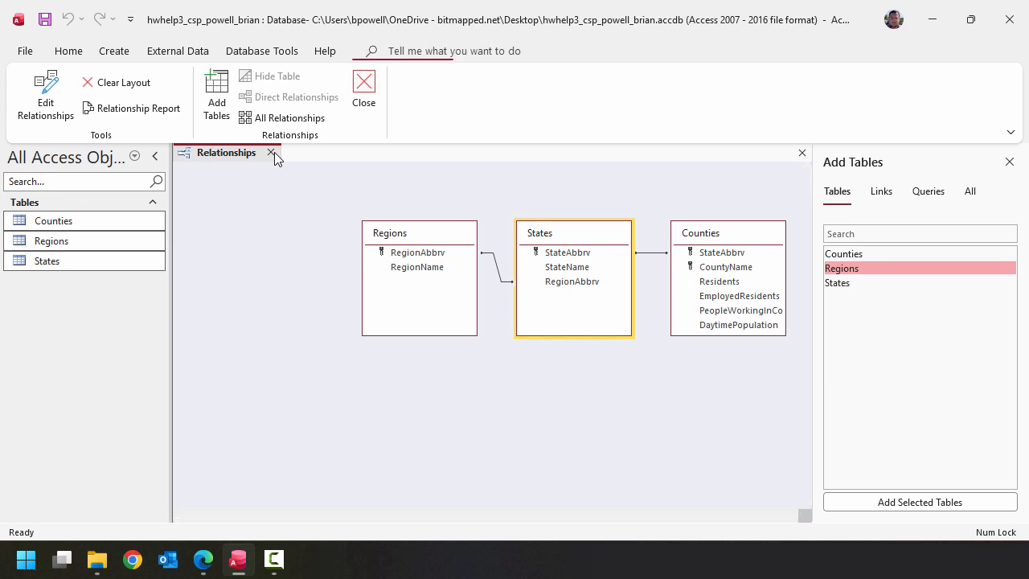
click(273, 153)
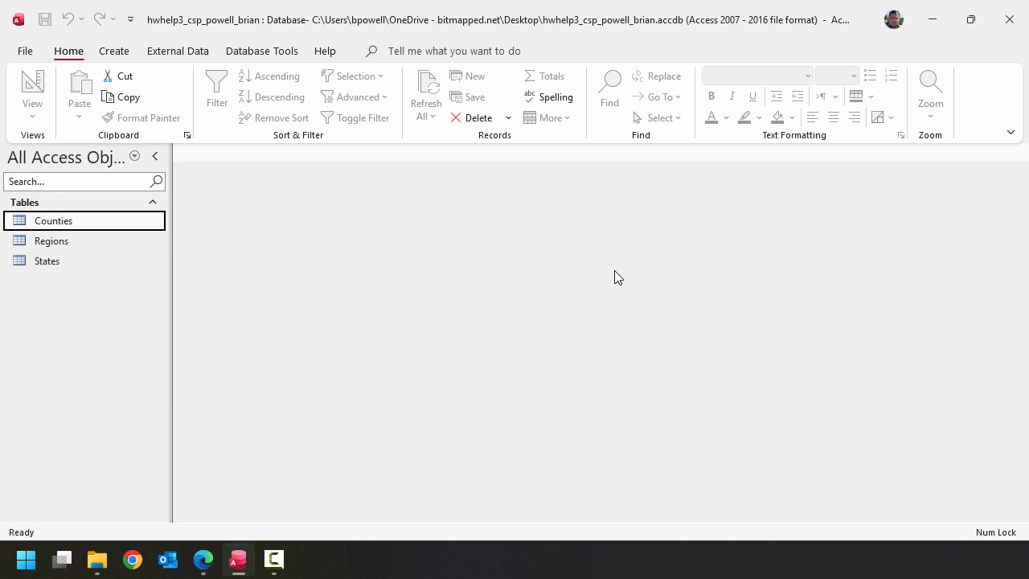
- Start a new query in design view and add the Counties, States and Regions tables to it
click(114, 52)
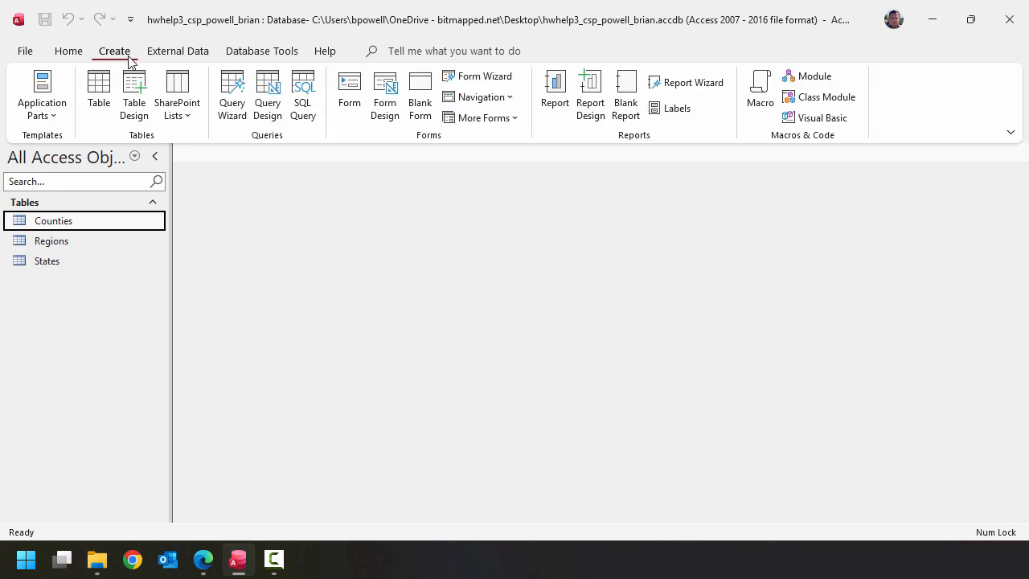
click(279, 110)
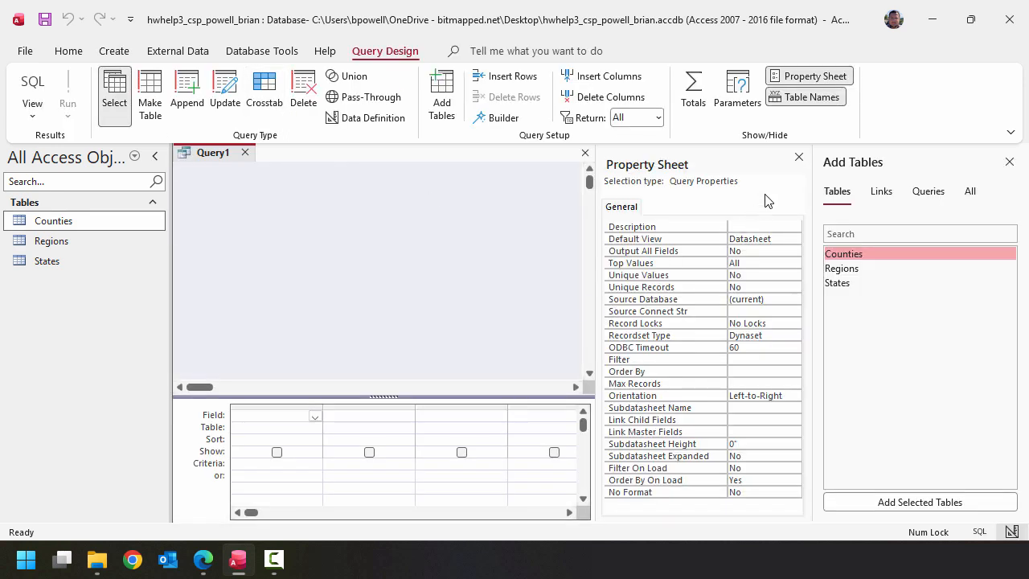
click(798, 156)
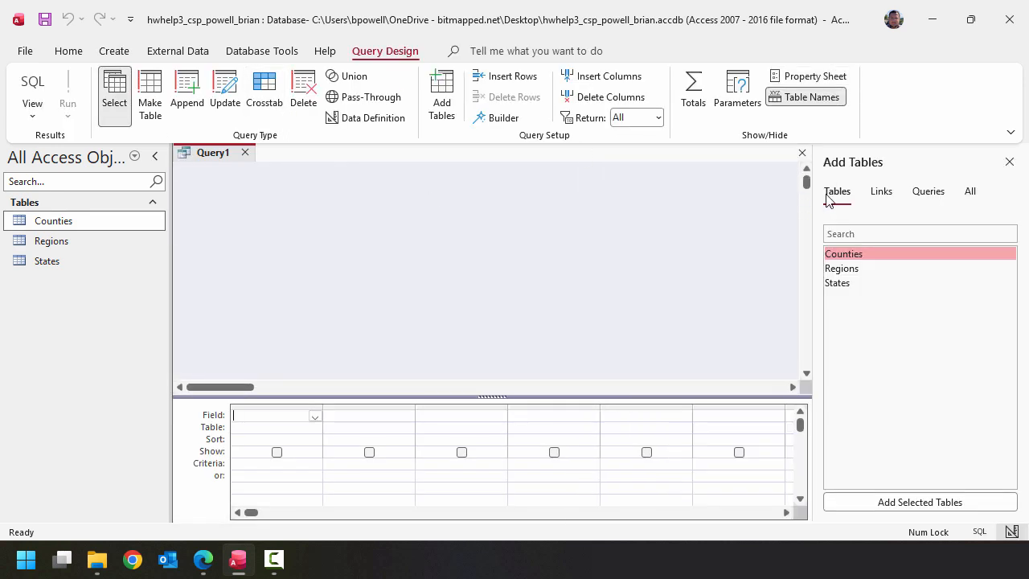
click(1009, 162)
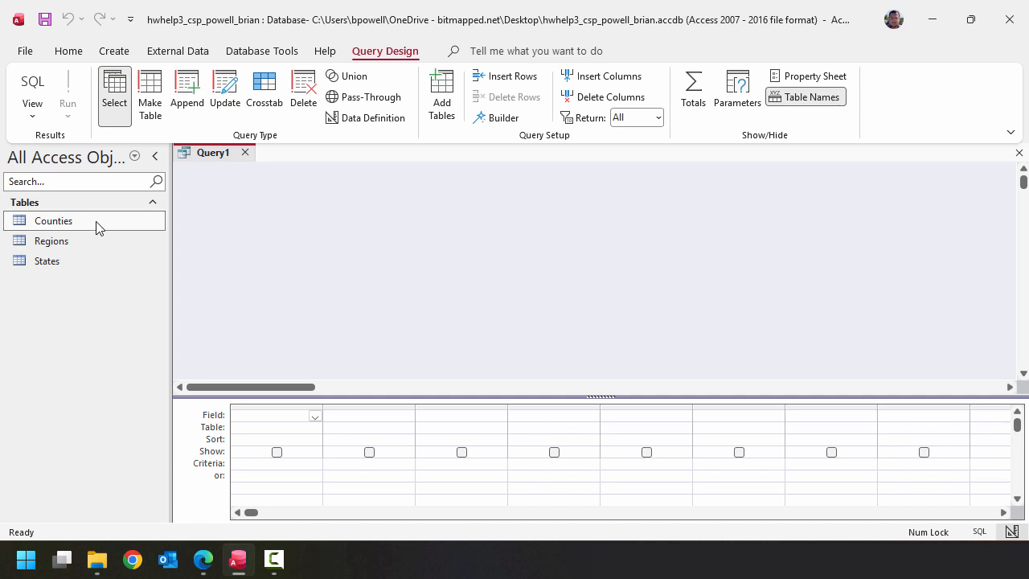
drag(95, 228, 325, 215)
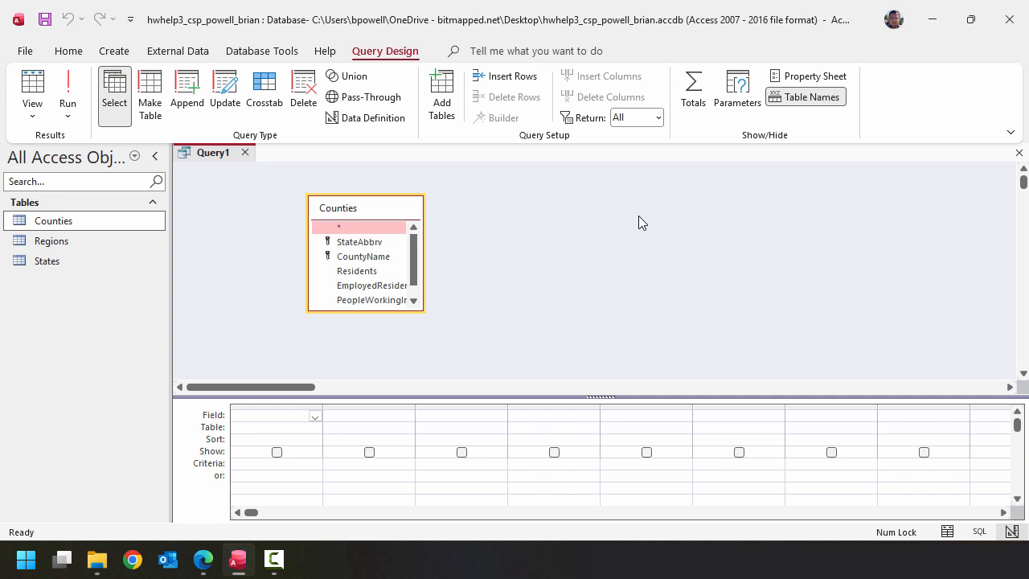
click(70, 263)
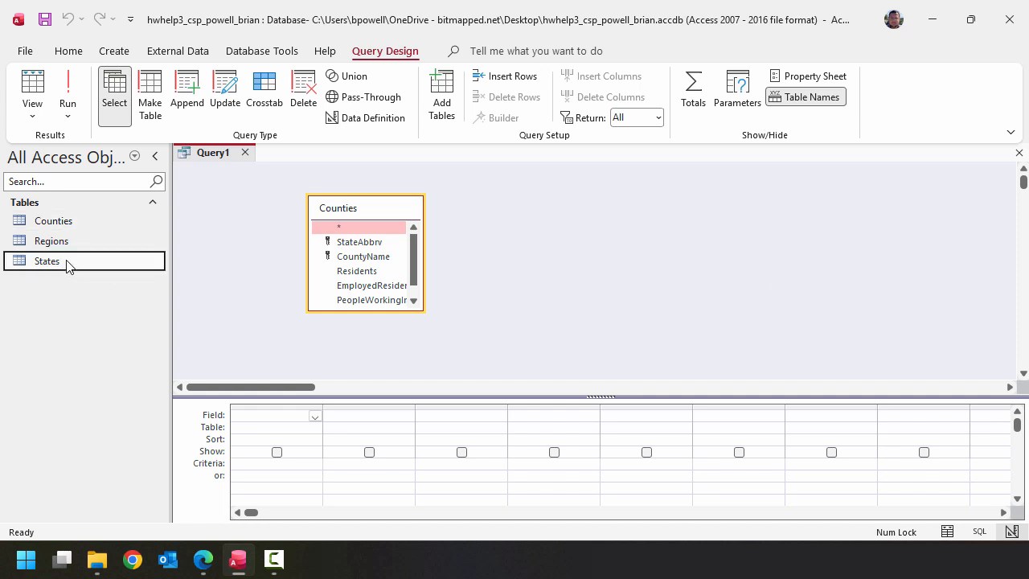
drag(104, 265, 499, 210)
drag(38, 241, 688, 222)
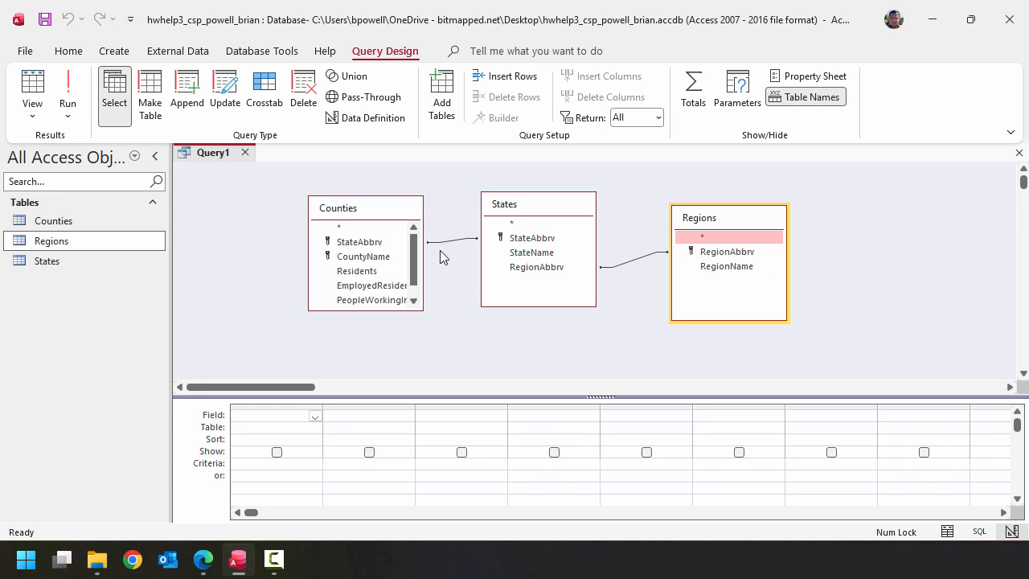
- Enlarge the Counties field list and add the CountyName, StateName, RegionName and Residents fields to the query
drag(392, 312, 394, 337)
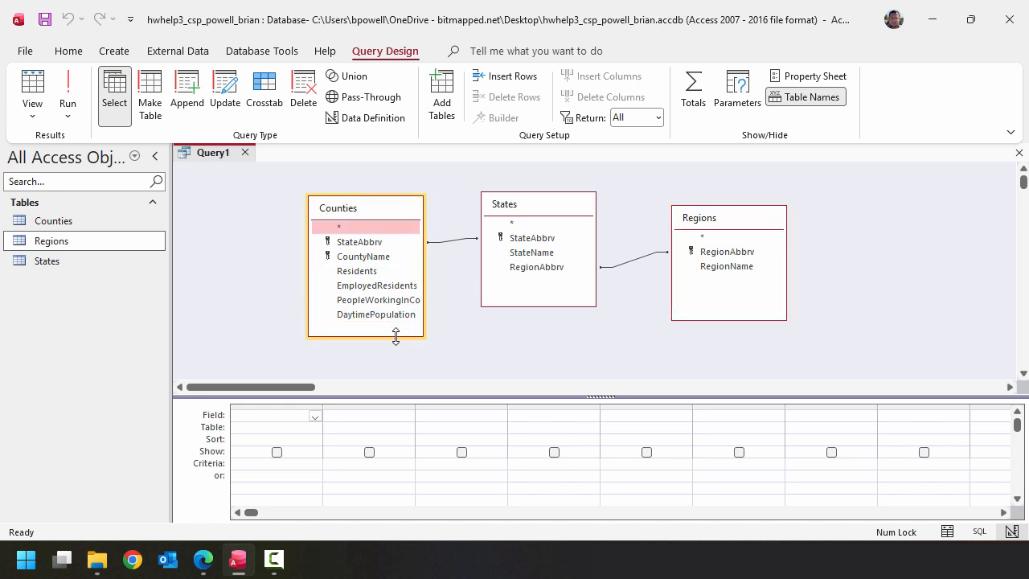
drag(310, 277, 270, 276)
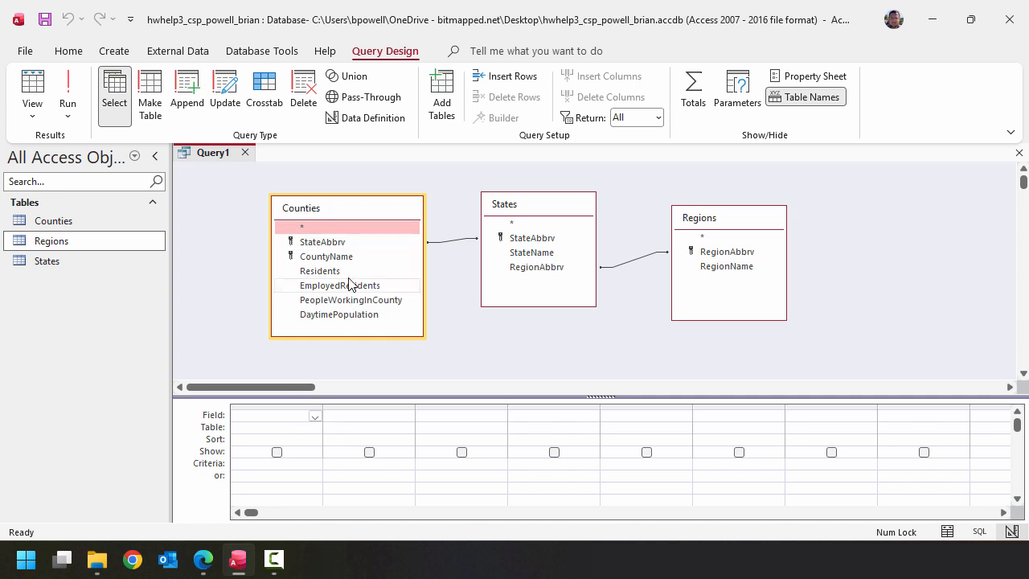
drag(351, 262, 287, 415)
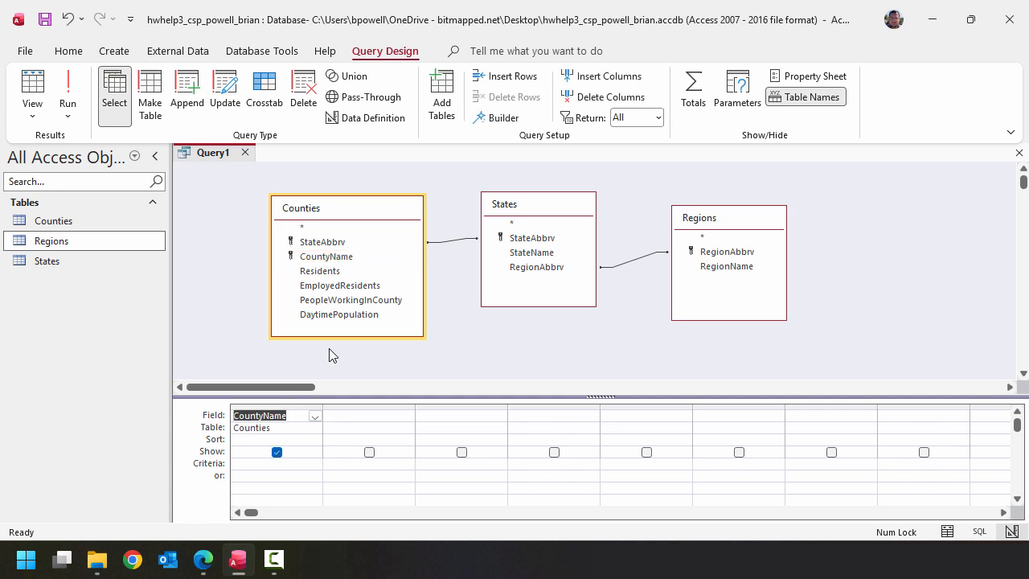
double_click(561, 256)
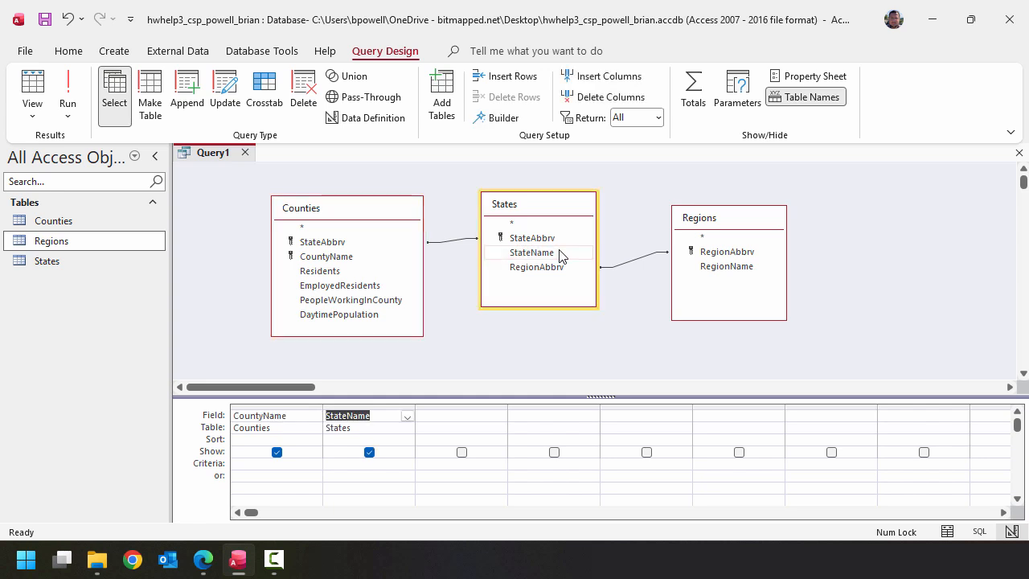
double_click(736, 269)
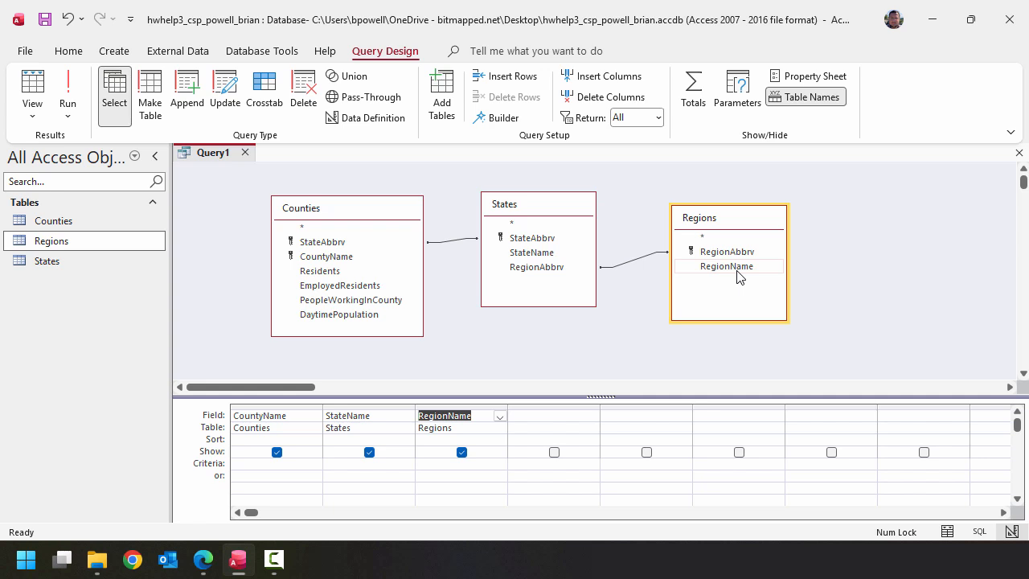
double_click(329, 272)
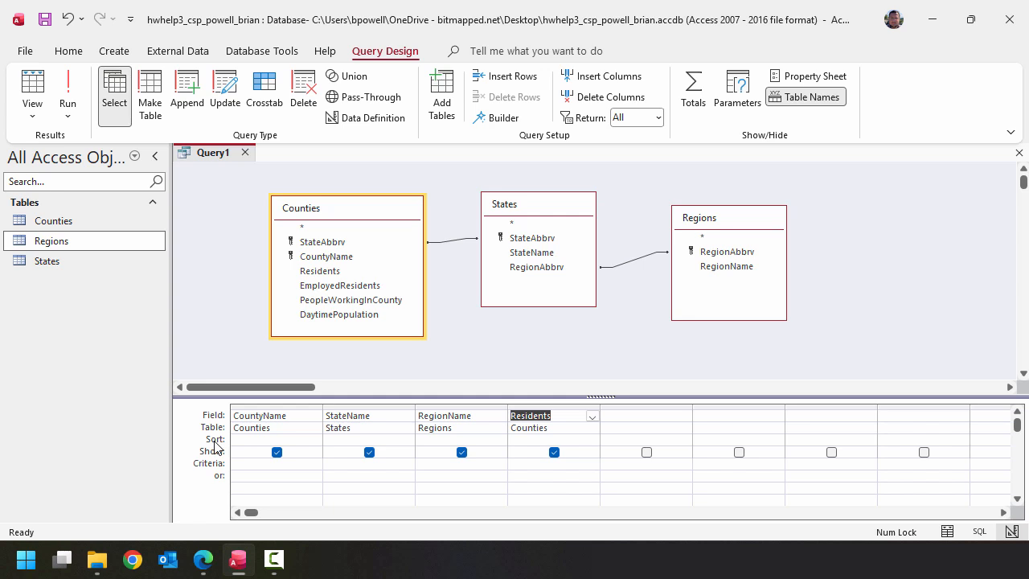
- Sort the query by CountyName in ascending order
click(323, 441)
click(315, 440)
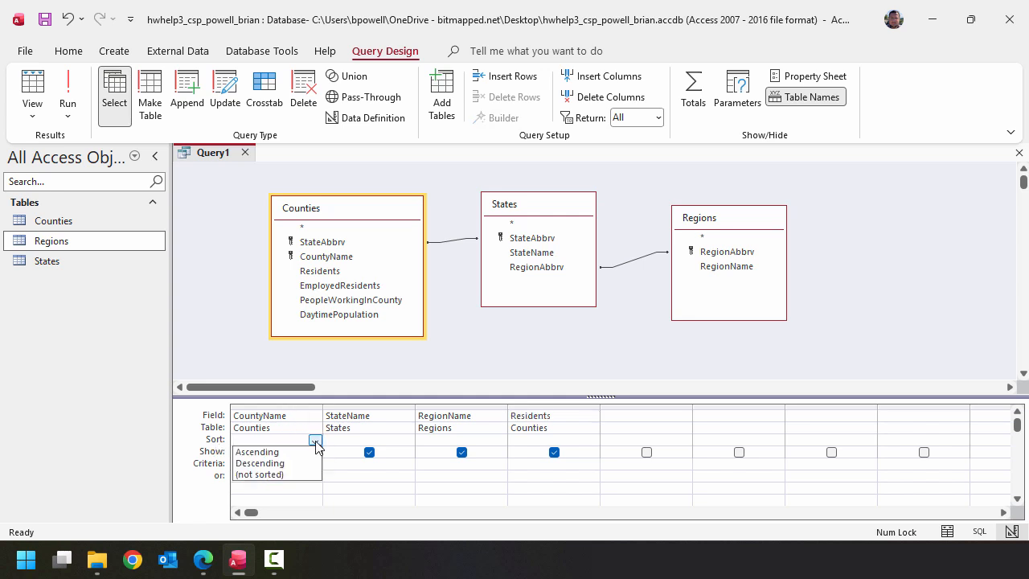
click(291, 453)
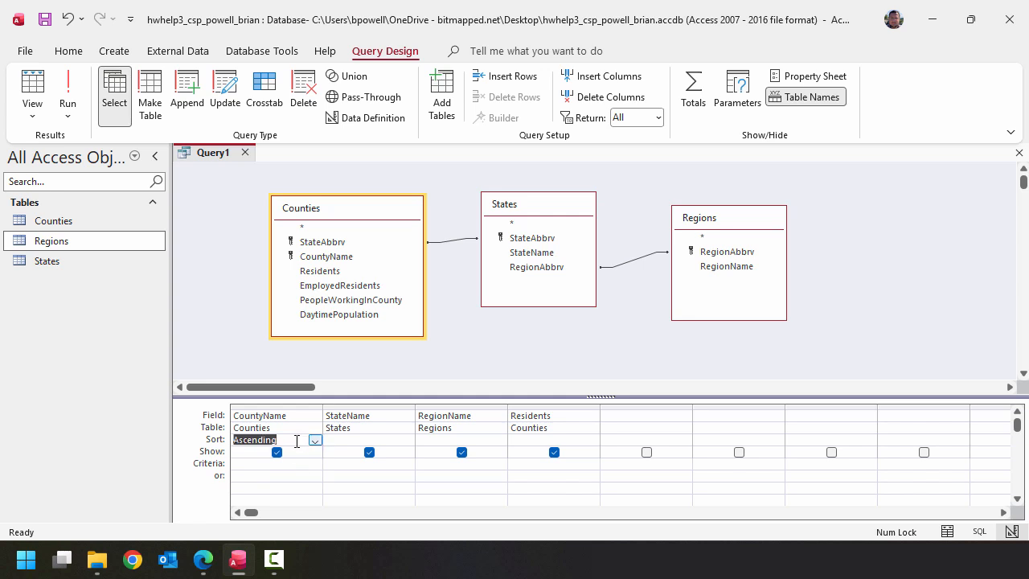
- Save the query as Query6a, and run it before closing it
click(45, 25)
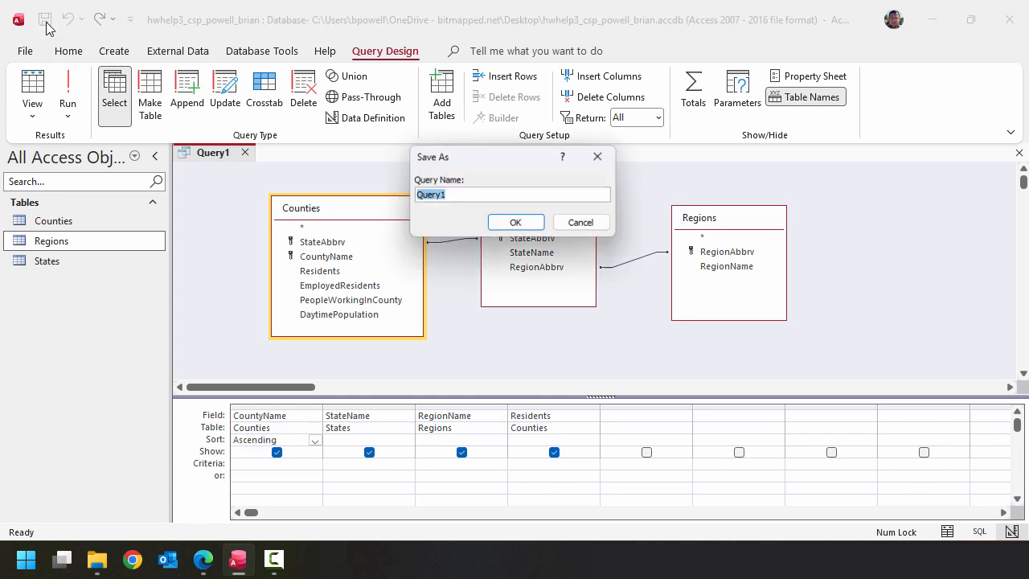
click(520, 197)
key(BackSpace)
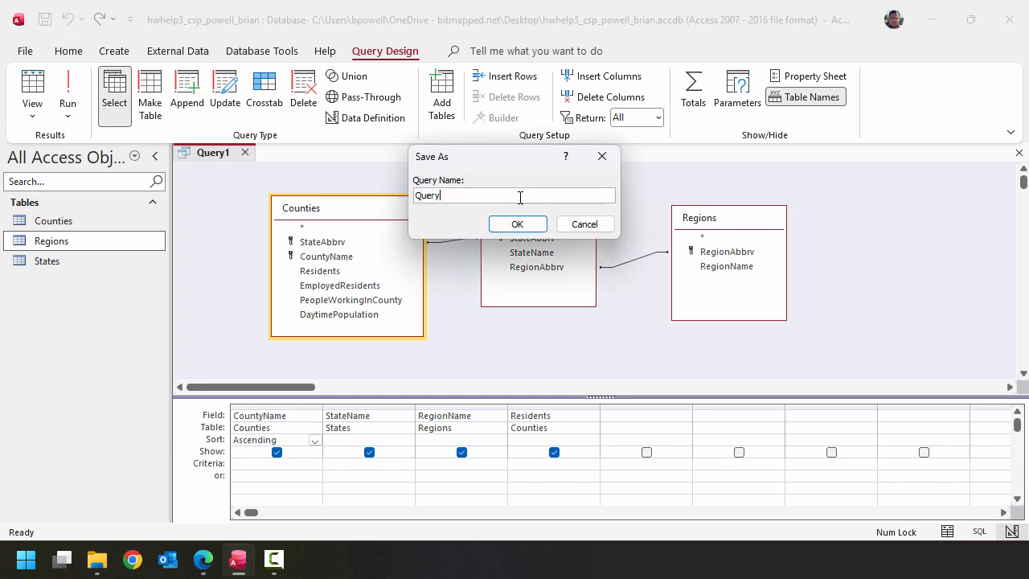
text(6a)
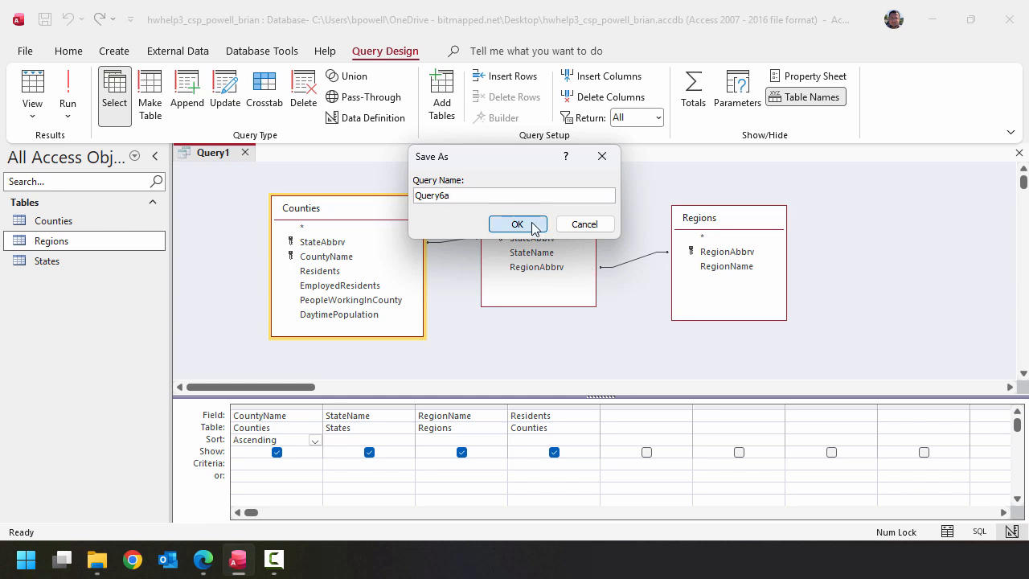
click(516, 224)
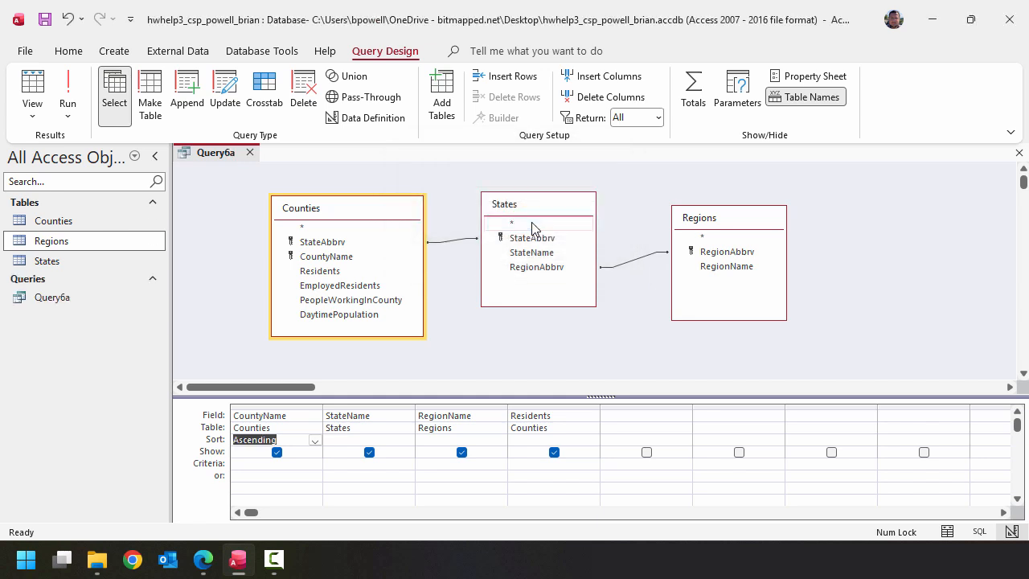
click(80, 80)
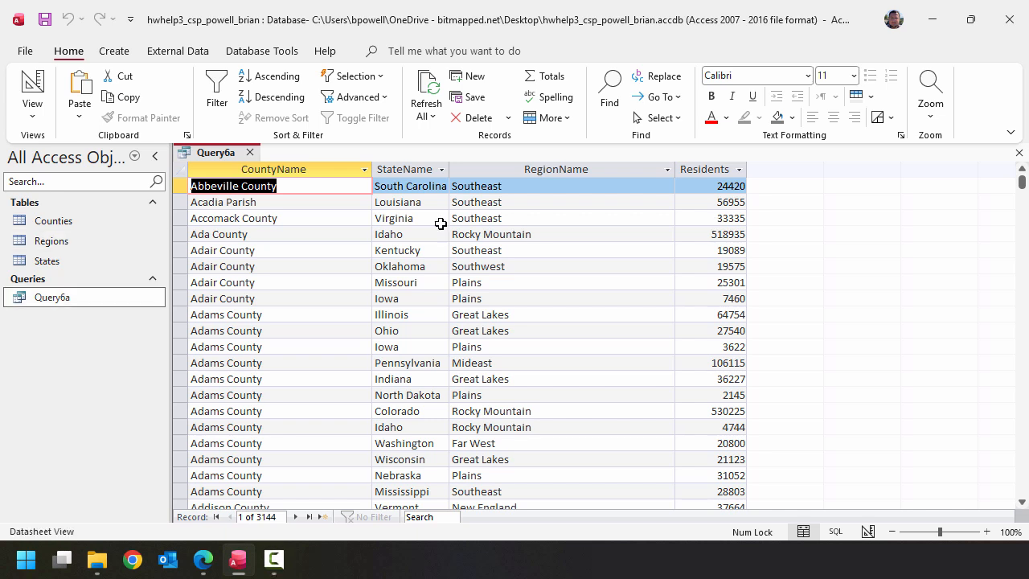
click(250, 152)
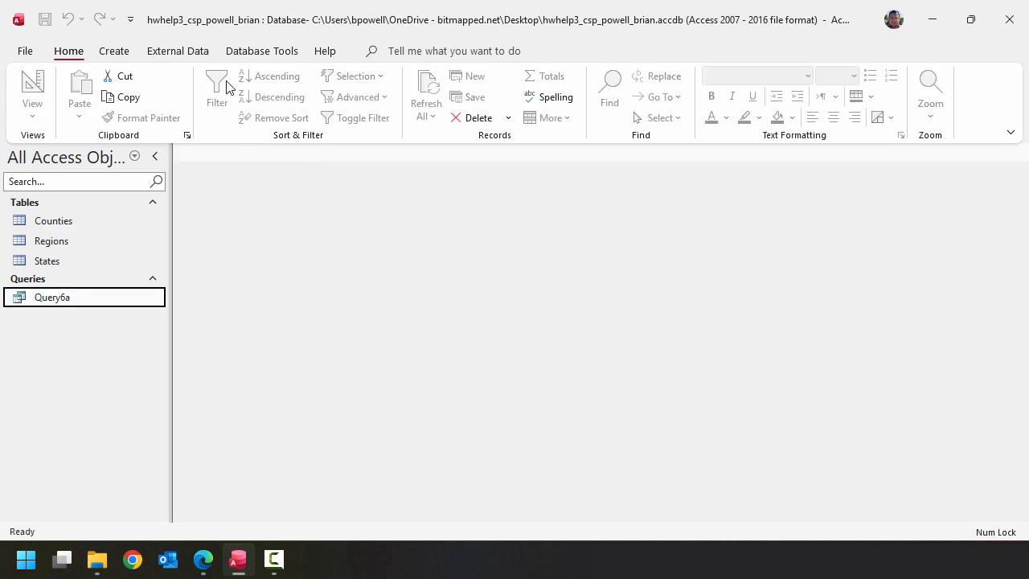
- Start another query in design view with the States and Counties tables, and add the StateName field
click(114, 51)
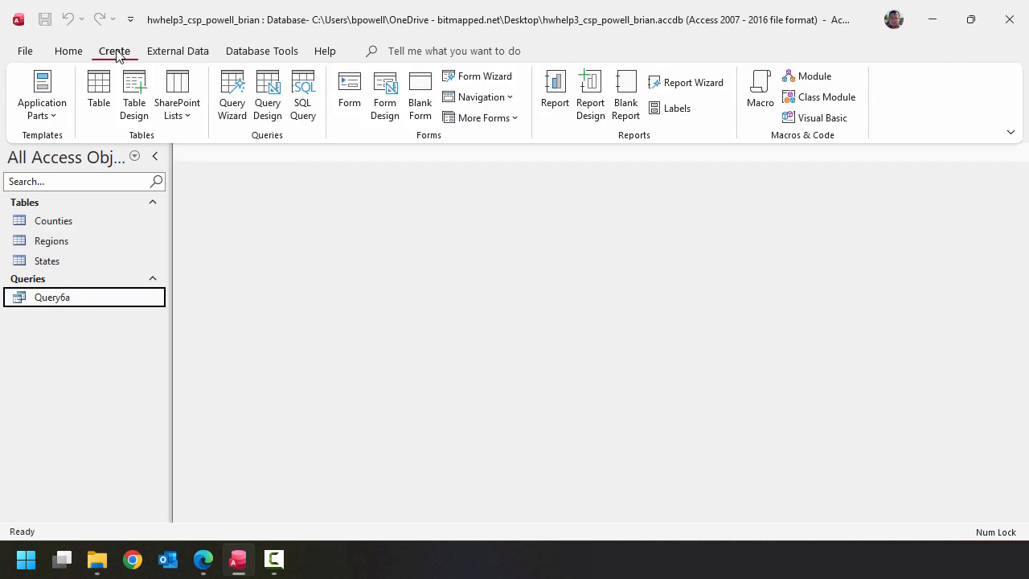
click(266, 103)
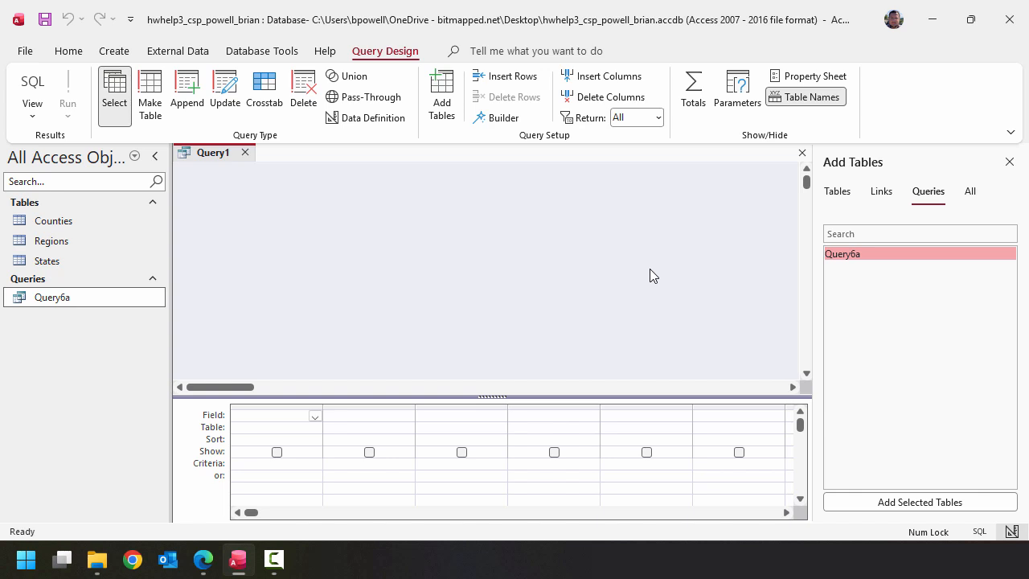
drag(80, 260, 294, 239)
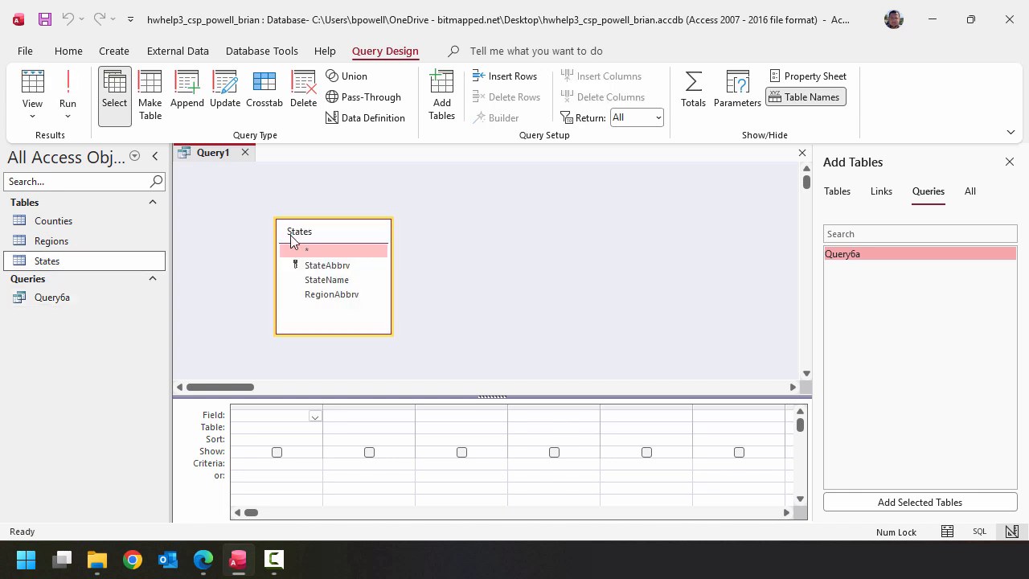
double_click(347, 281)
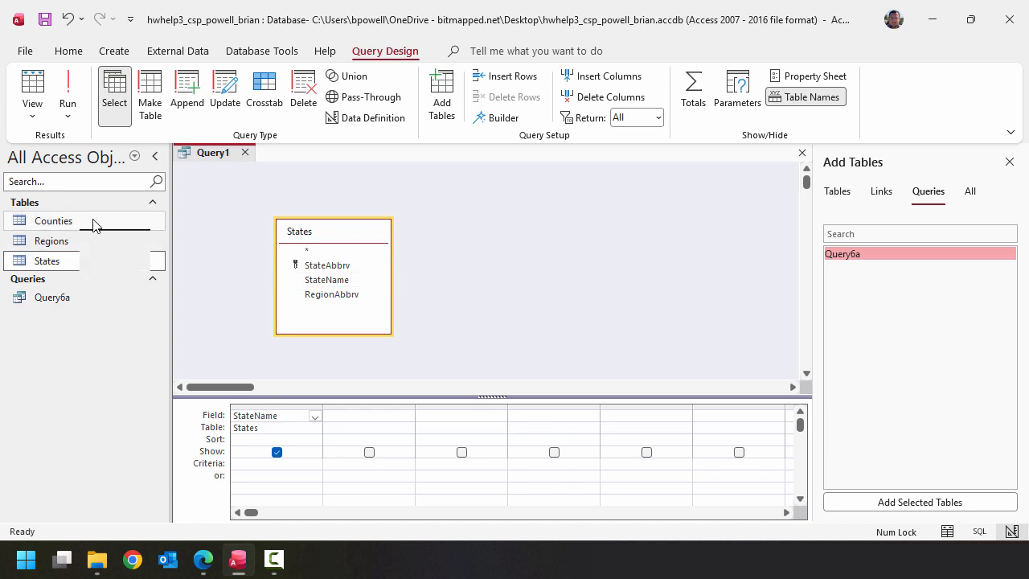
drag(93, 224, 450, 238)
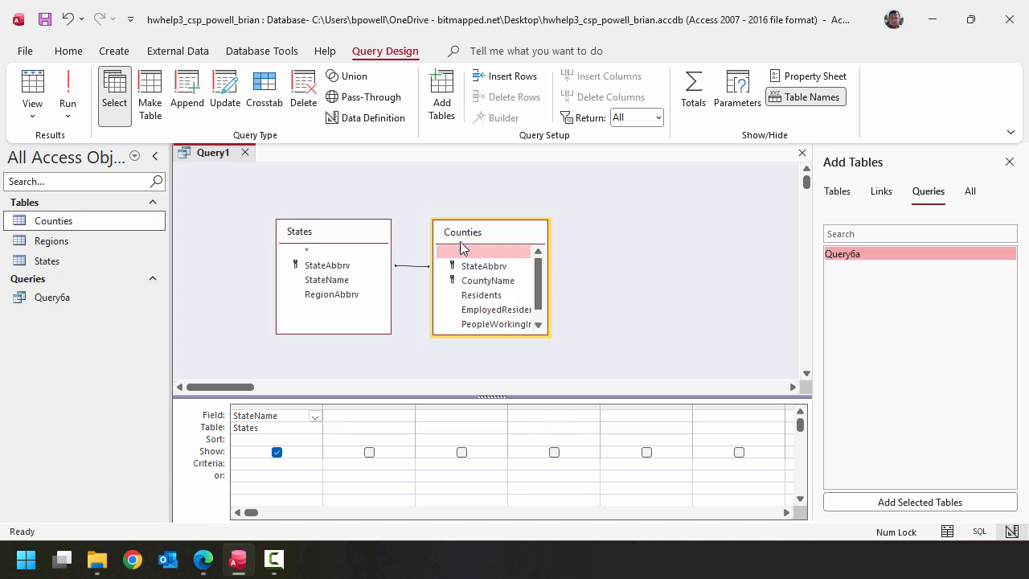
- Enlarge the Counties field list and add its CountyName, Residents and DaytimePopulation fields to the query
drag(544, 332, 597, 360)
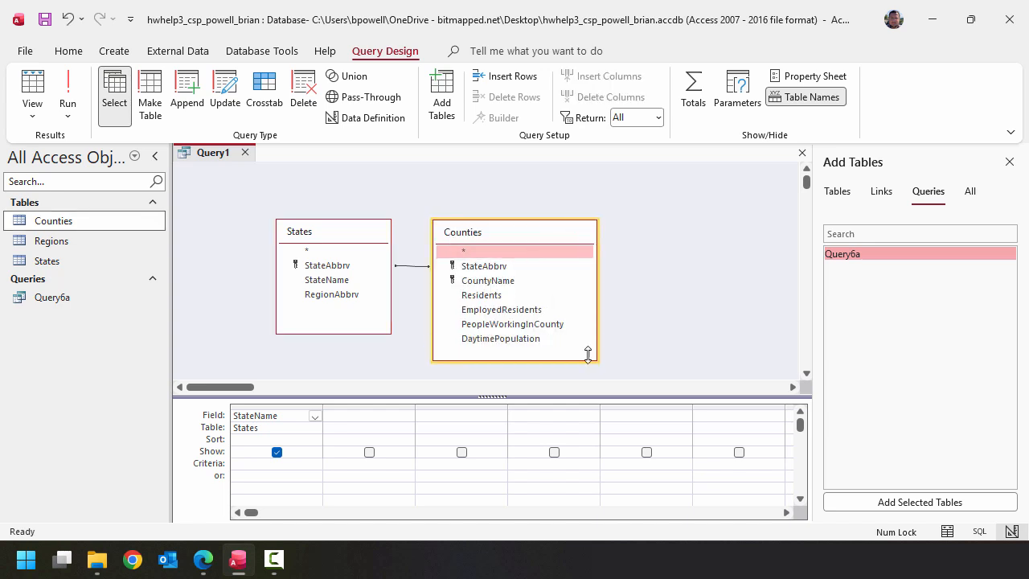
double_click(513, 281)
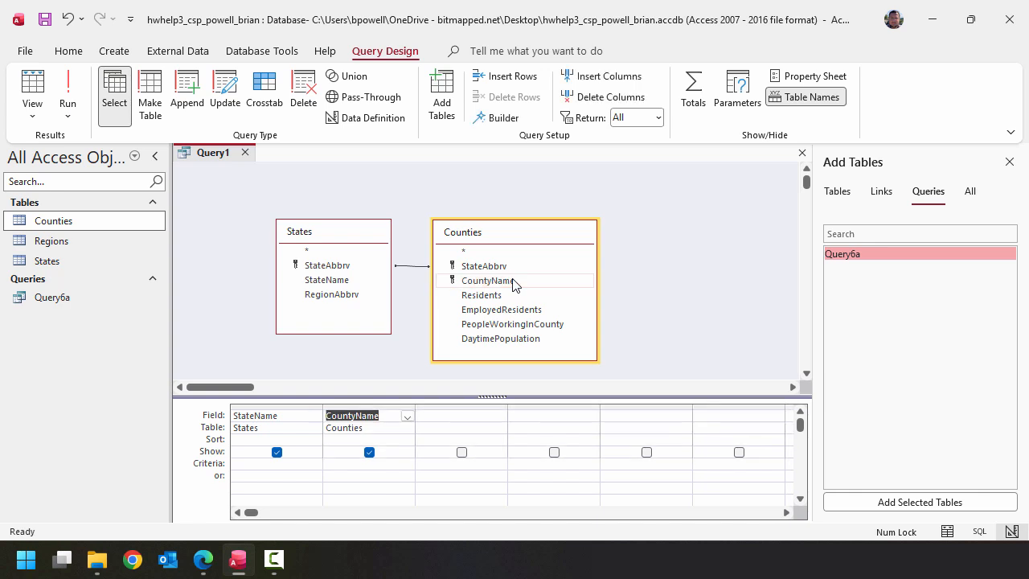
double_click(526, 296)
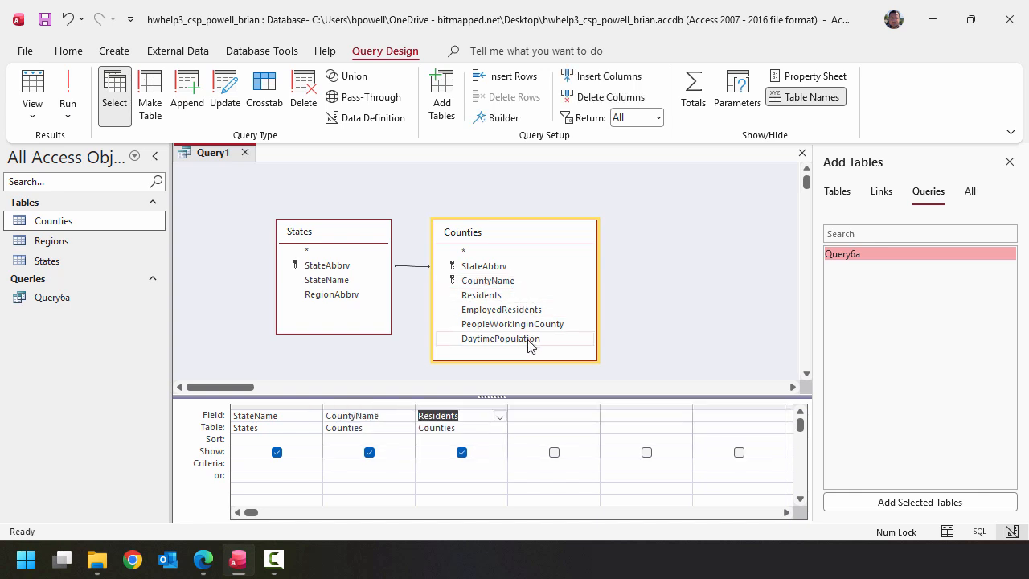
double_click(528, 340)
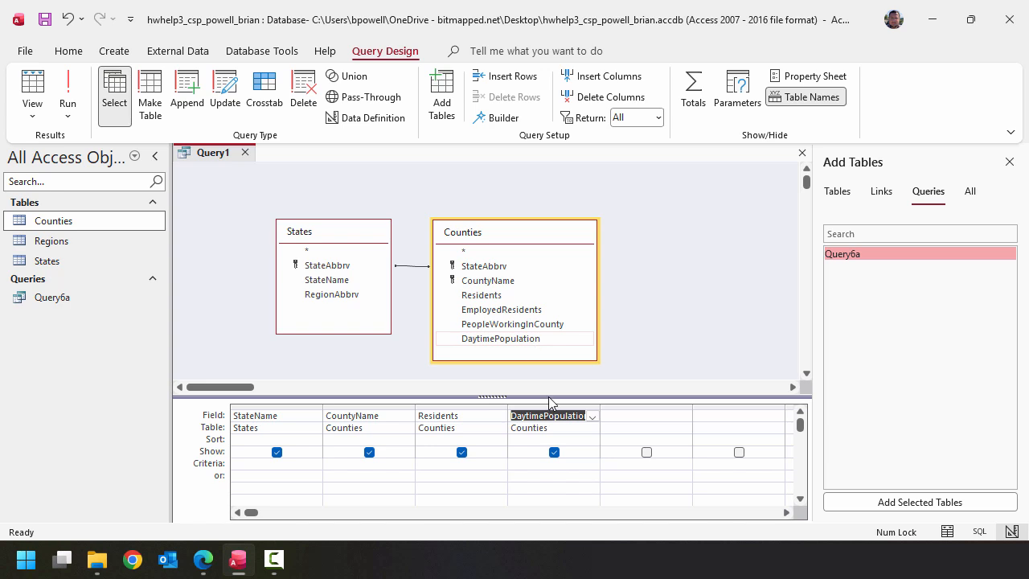
- Set the DaytimePopulation criterion to <[Residents] so only counties whose daytime population is below their resident count are returned
click(575, 468)
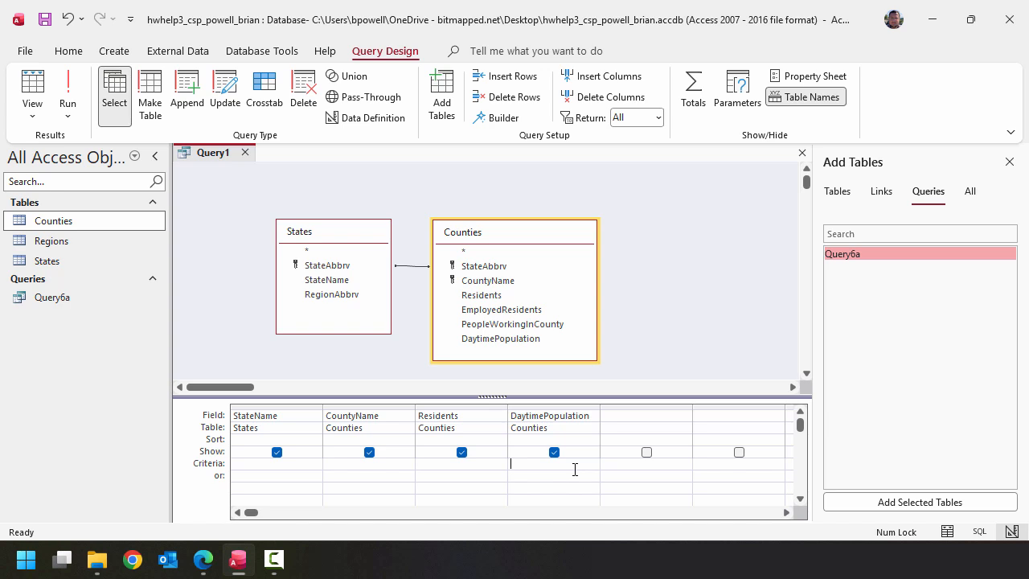
text(<[Residents])
click(615, 463)
- Sort the query in ascending order by both StateName and CountyName
click(314, 440)
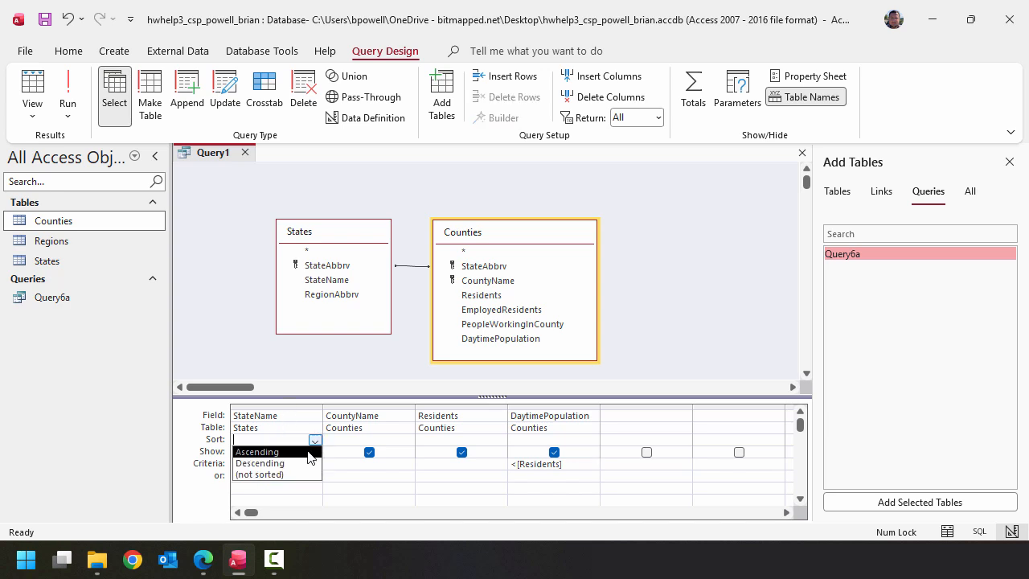
click(308, 452)
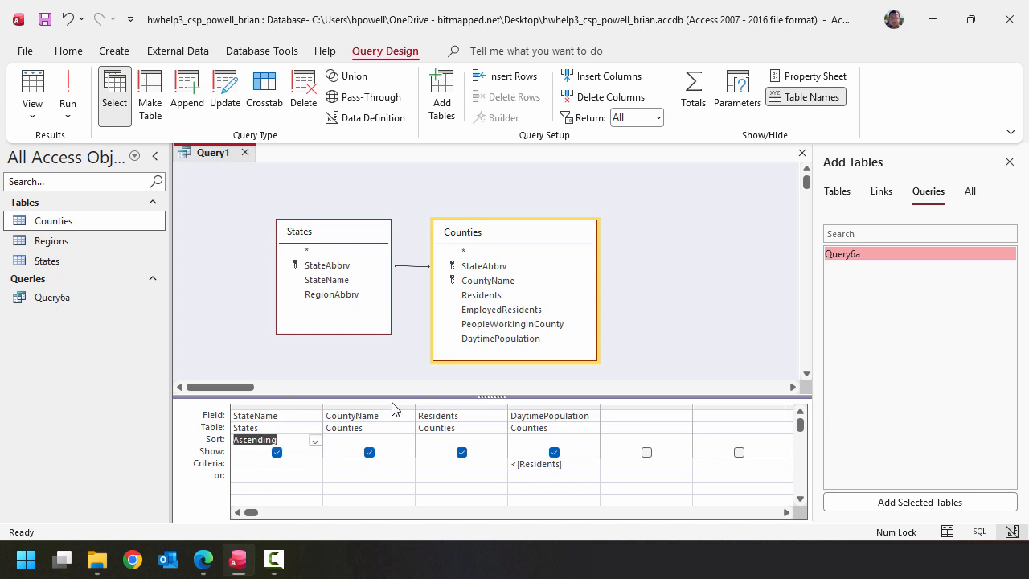
click(408, 440)
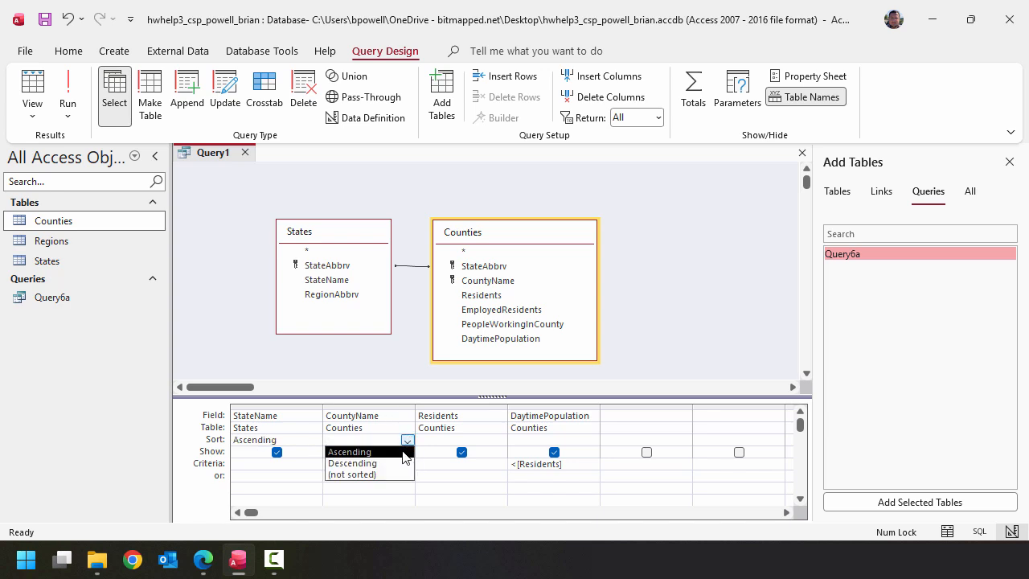
click(403, 451)
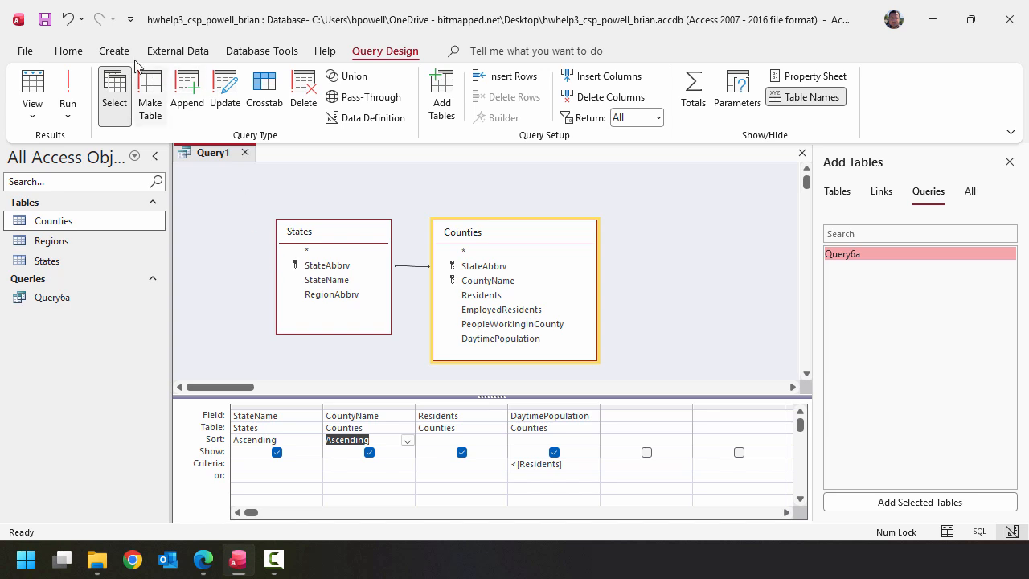
- Save the query as Query6b, and run it before closing it
click(53, 22)
click(471, 199)
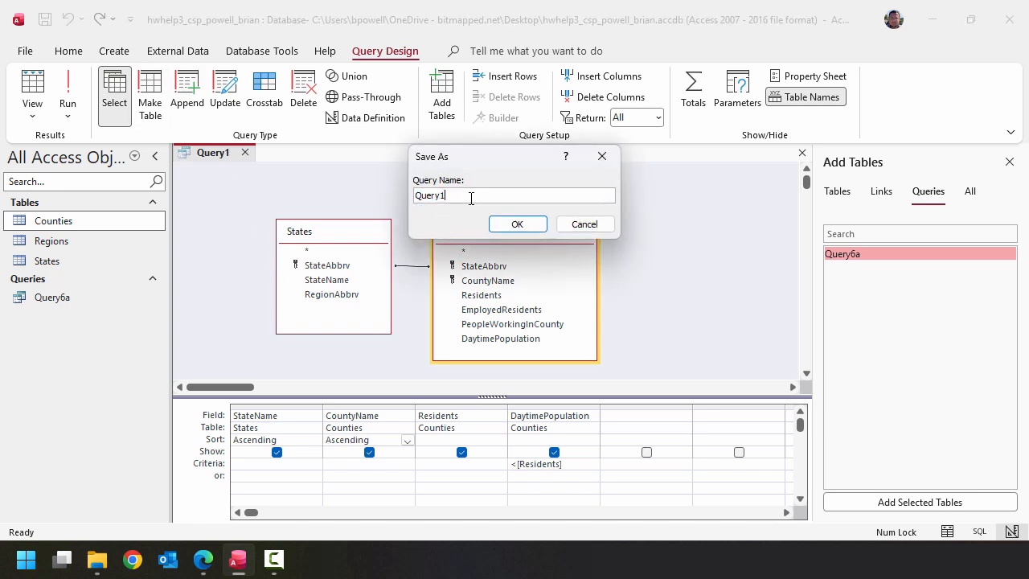
key(BackSpace)
text(6b)
click(540, 226)
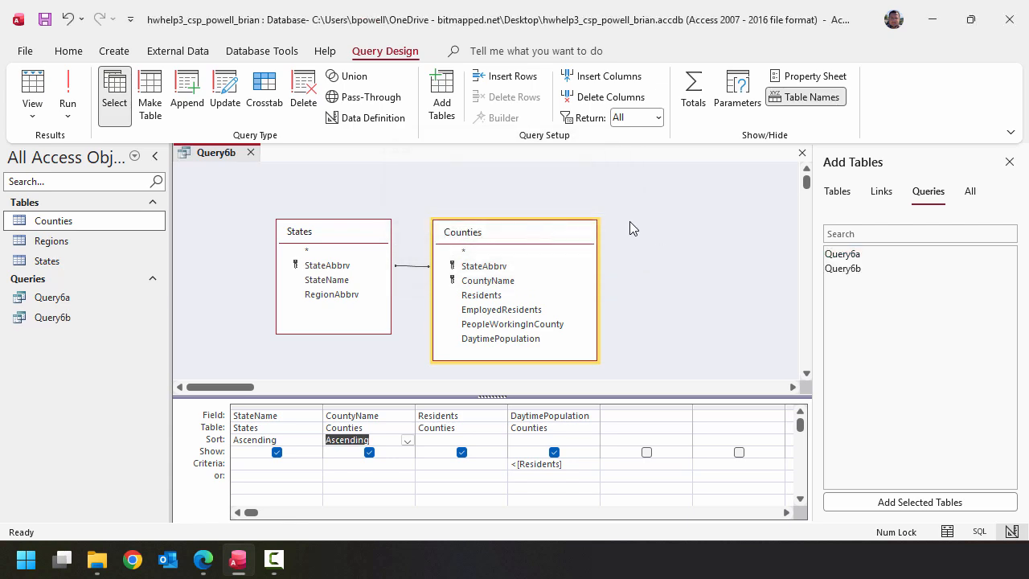
click(69, 82)
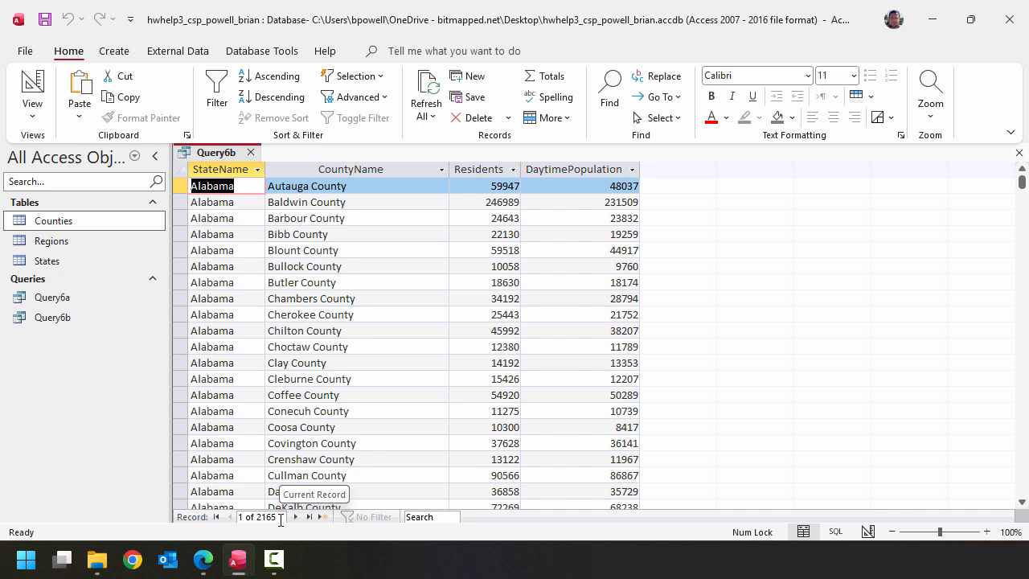
click(250, 151)
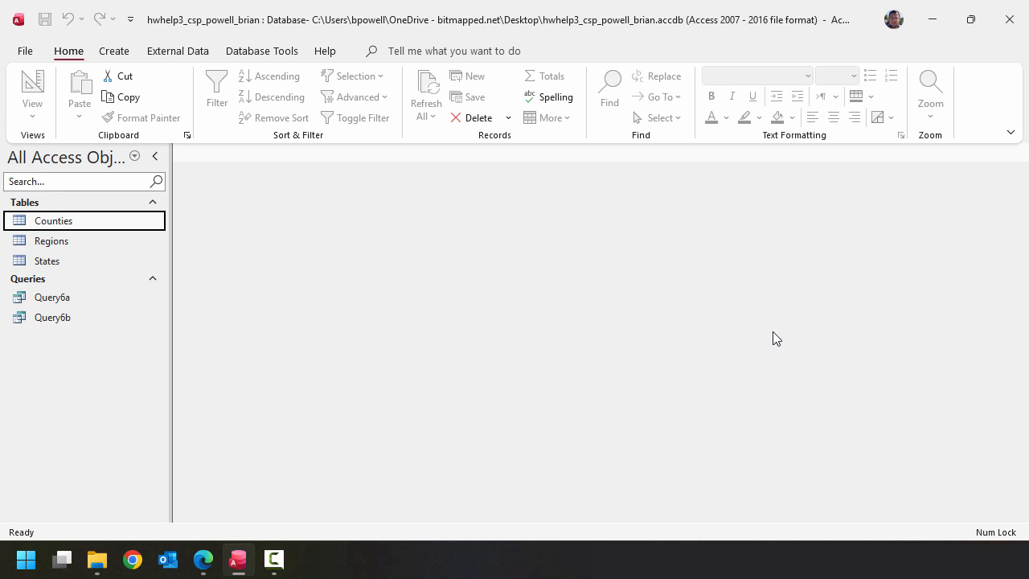
- Start a new query in design view containing the Regions, States and Counties tables
click(129, 51)
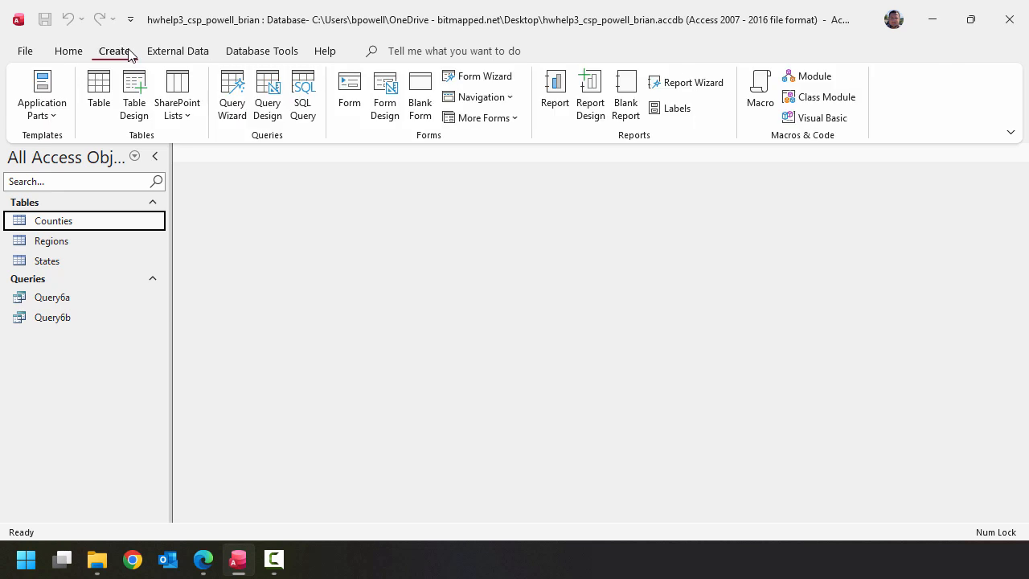
click(267, 97)
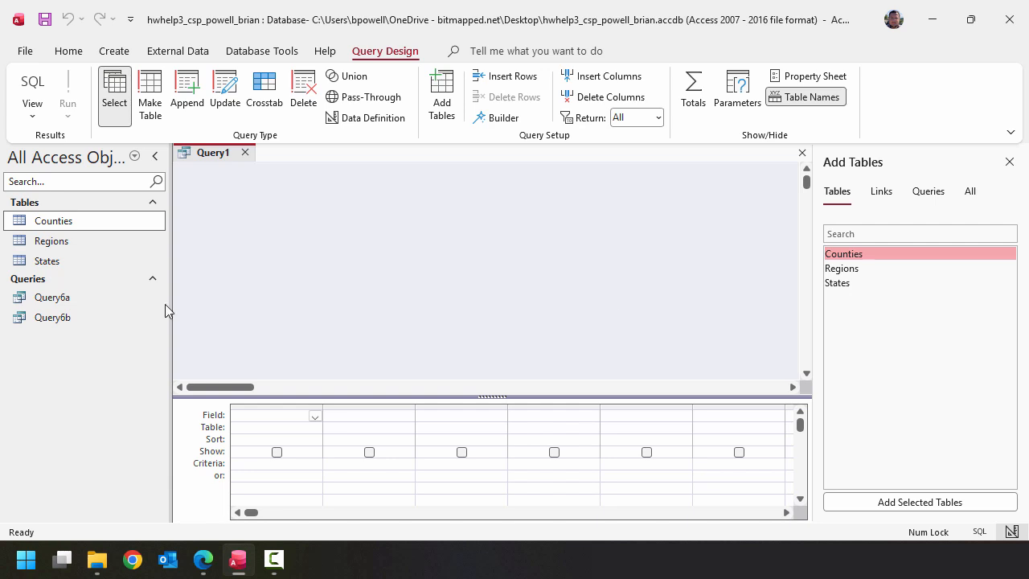
click(97, 259)
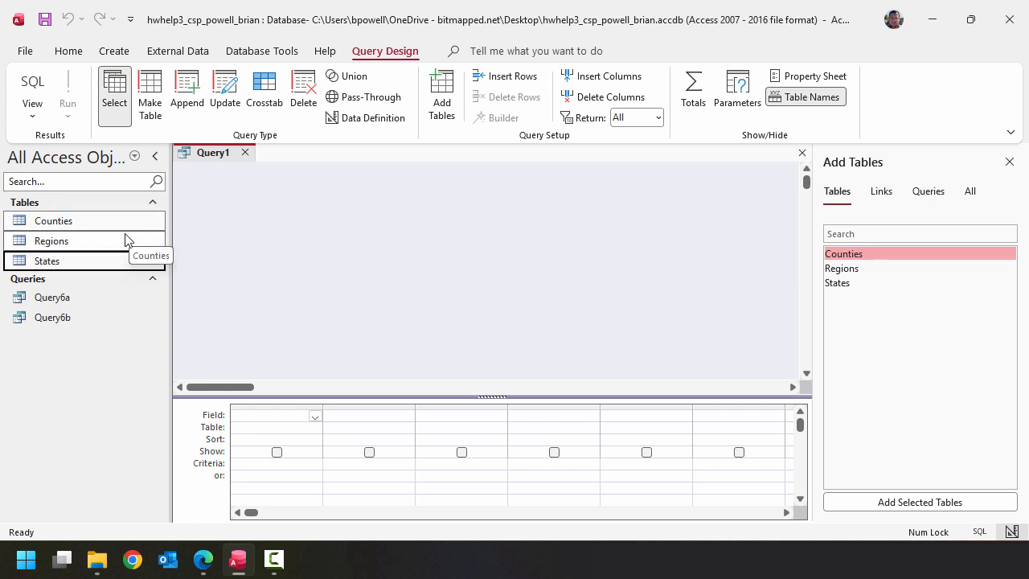
drag(122, 241, 357, 241)
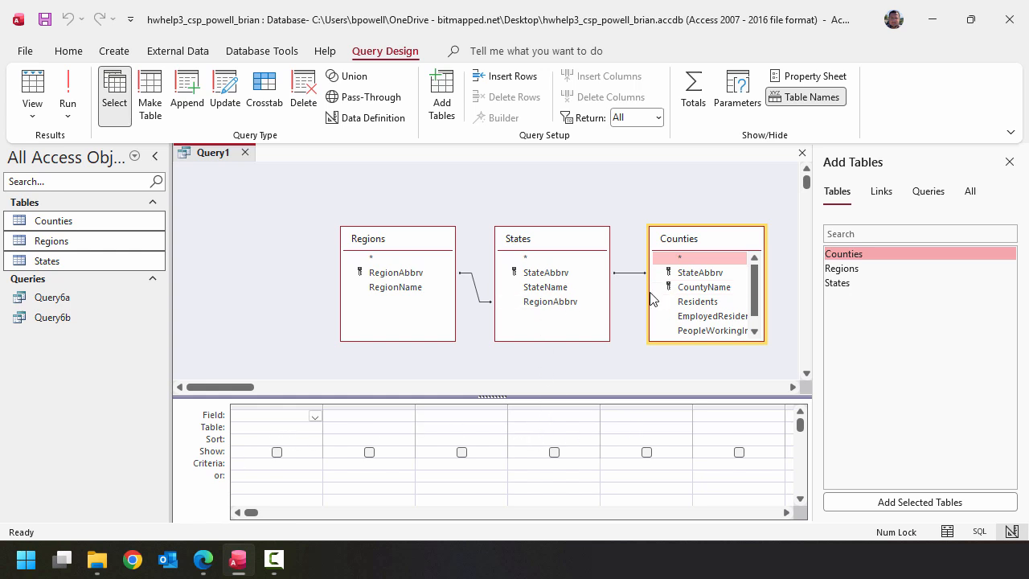
- Add the CountyName, StateName, RegionName, Residents, EmployedResidents and PeopleWorkingInCounty fields to the query, enlarging the Counties field list to show full names
double_click(693, 289)
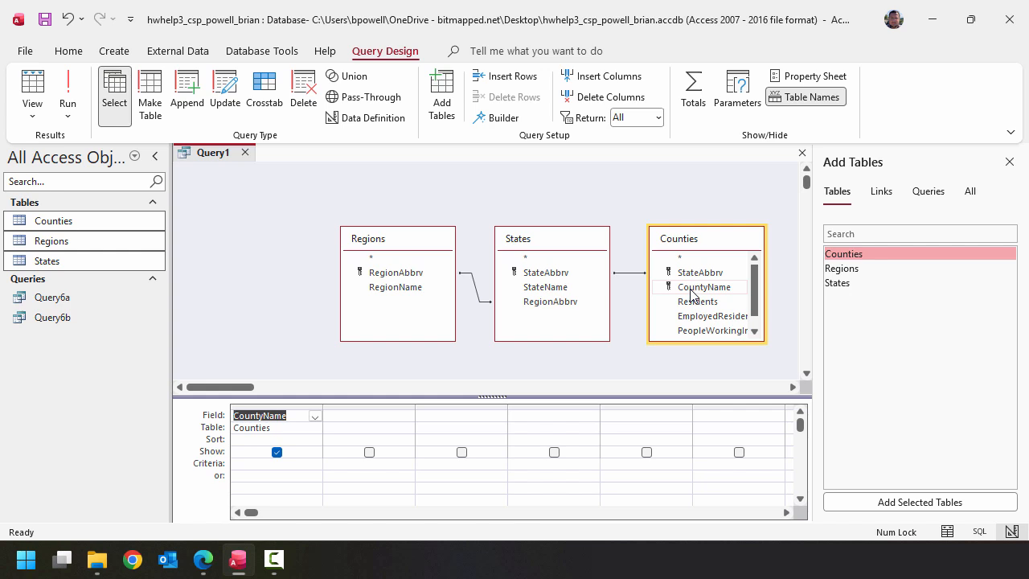
double_click(555, 289)
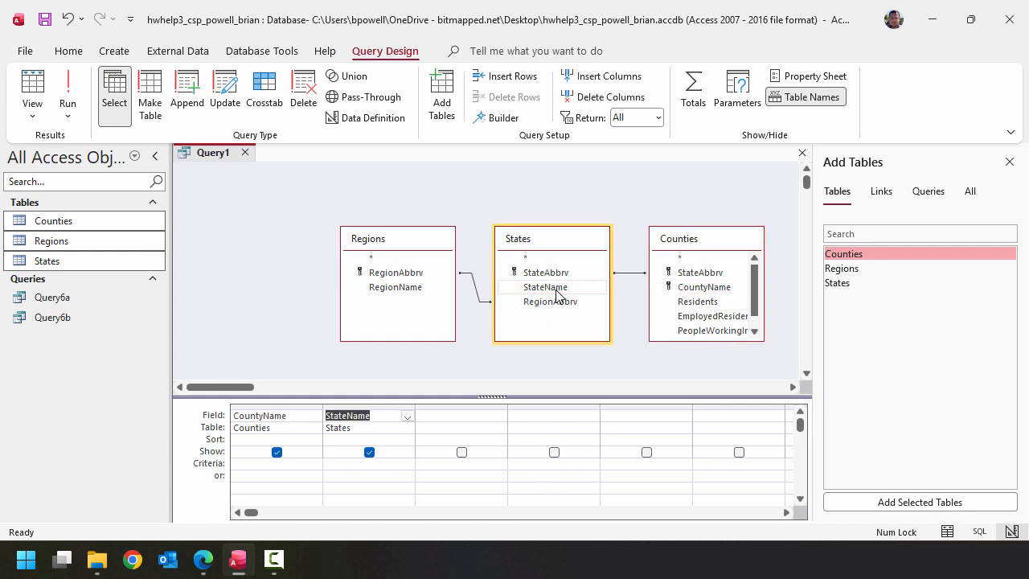
double_click(421, 290)
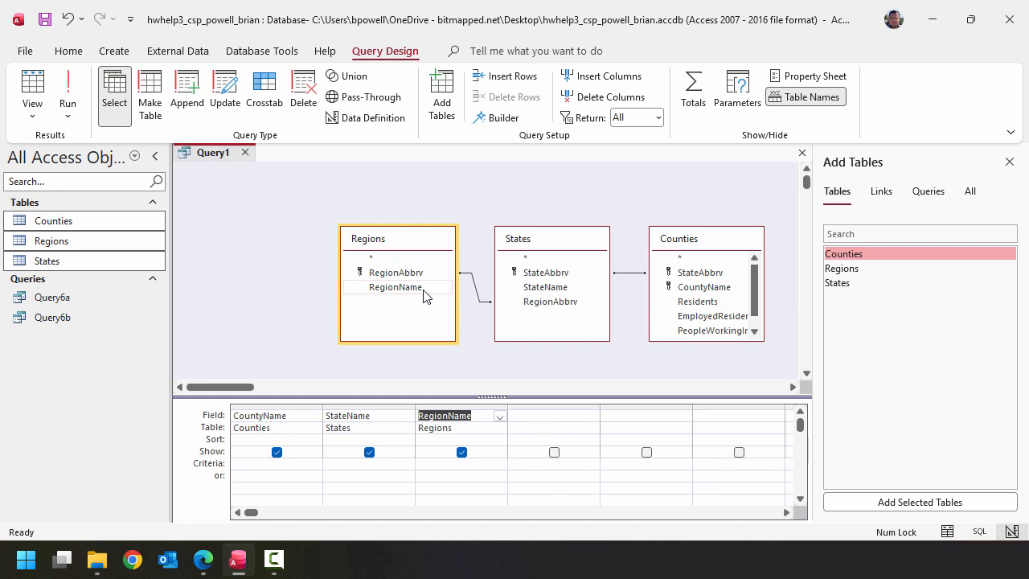
double_click(698, 301)
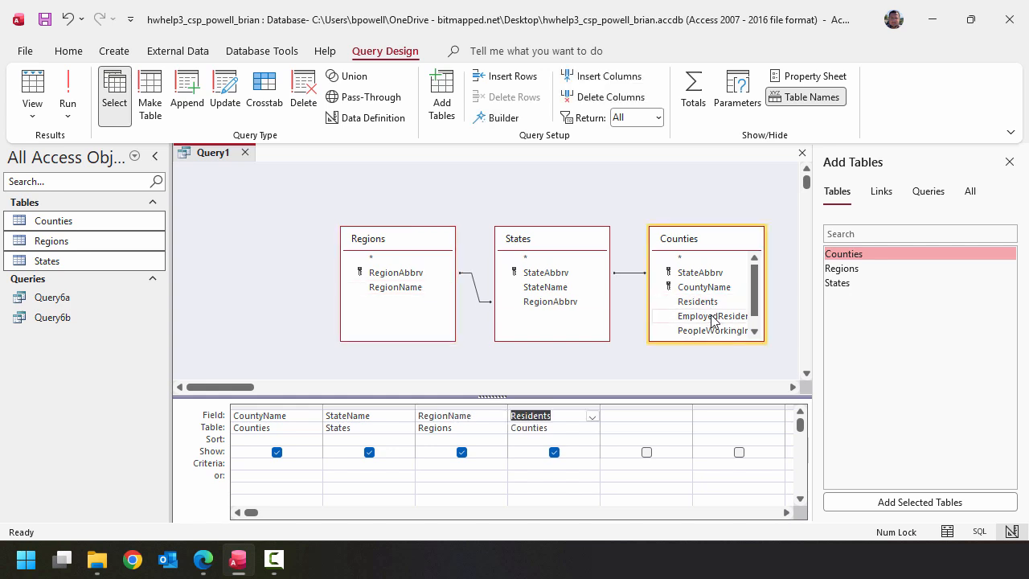
double_click(712, 316)
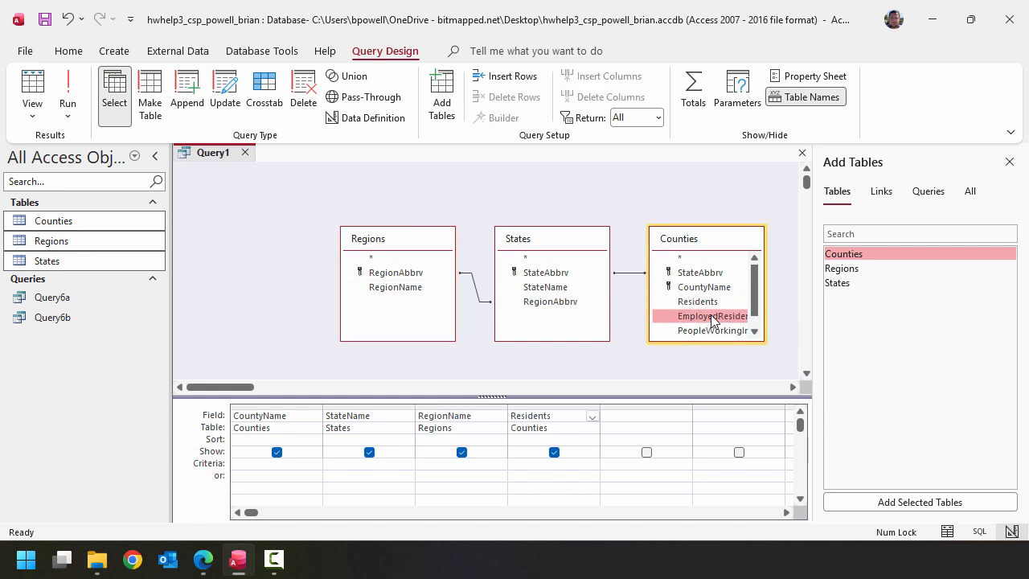
drag(758, 342, 791, 358)
double_click(769, 330)
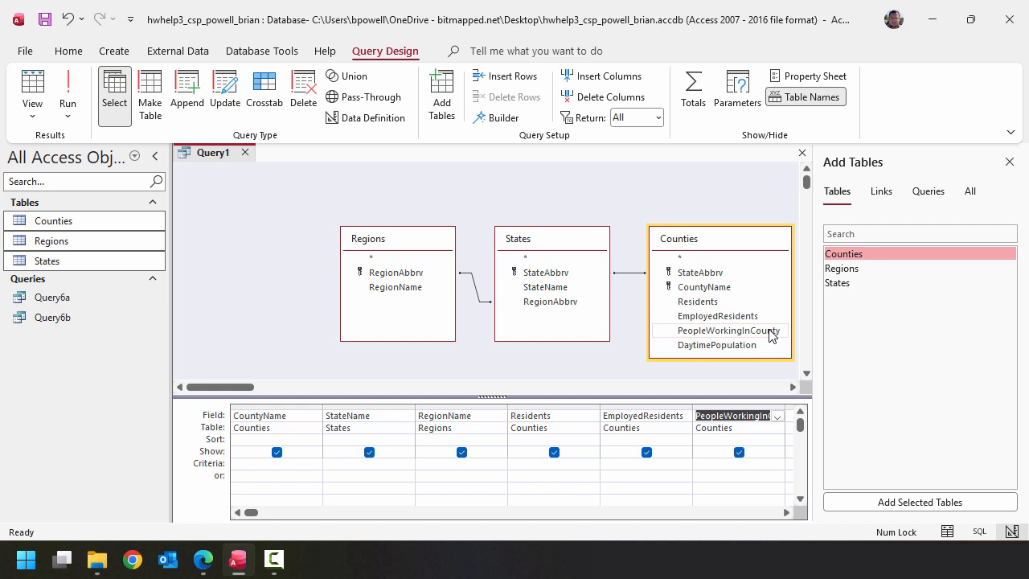
- Restrict the query with the criteria "Plains" for RegionName and <10000 for Residents
click(404, 473)
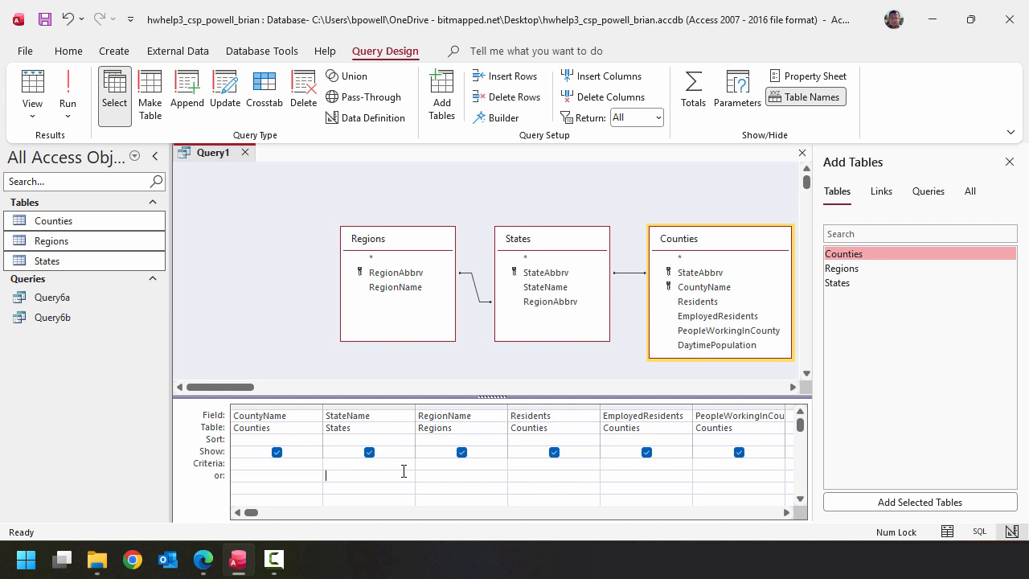
click(452, 464)
text("Plains")
text(<10)
text(000)
- Save the query as Query6c, and run it before closing it
click(46, 20)
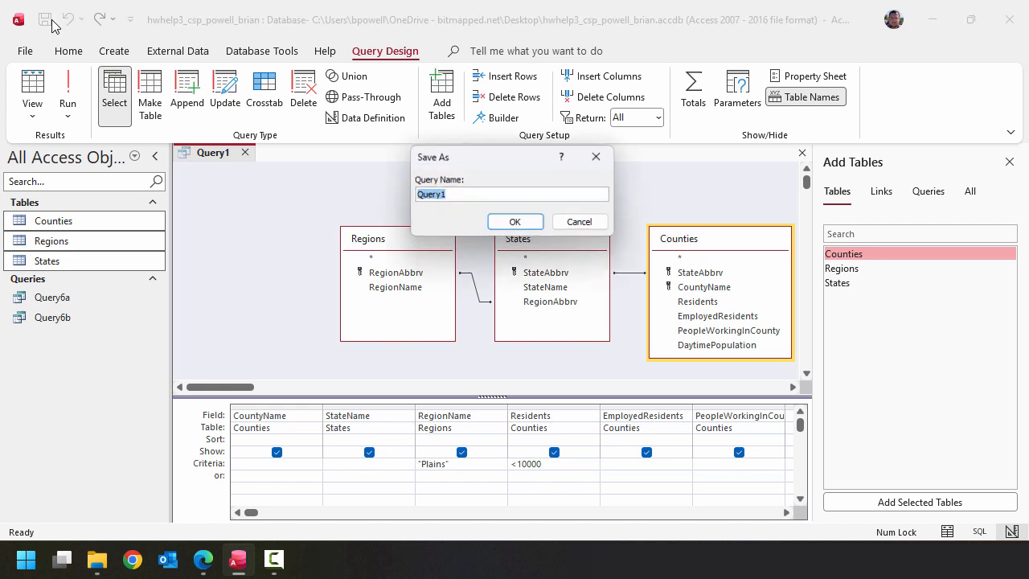
text(Query6)
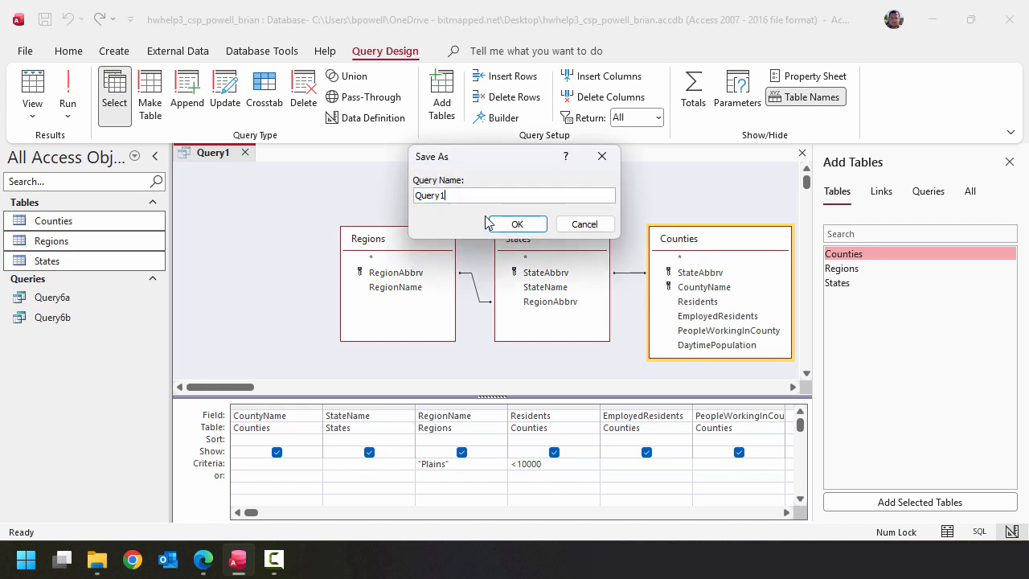
key(BackSpace)
text(6c)
click(514, 225)
click(67, 81)
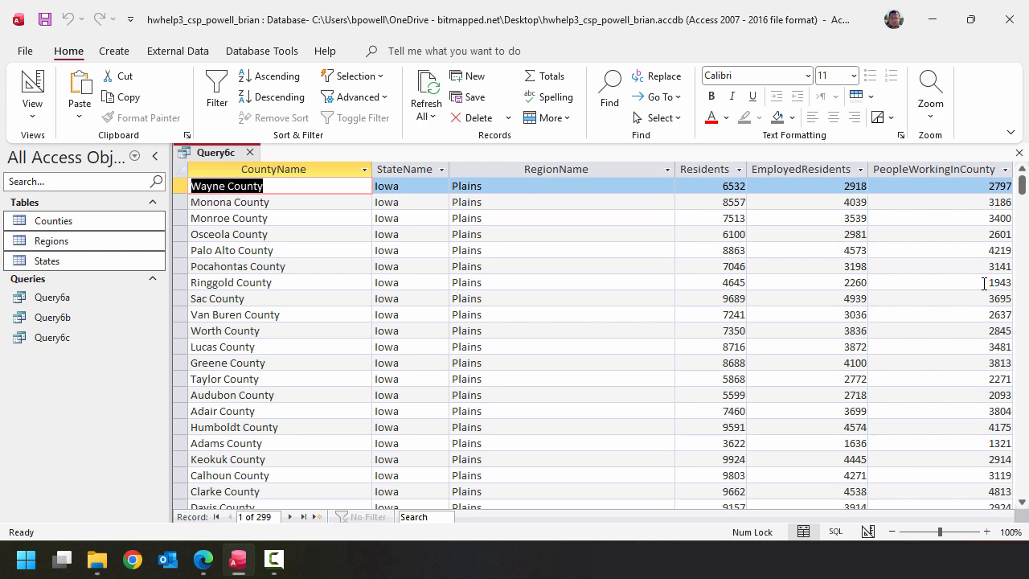
click(120, 338)
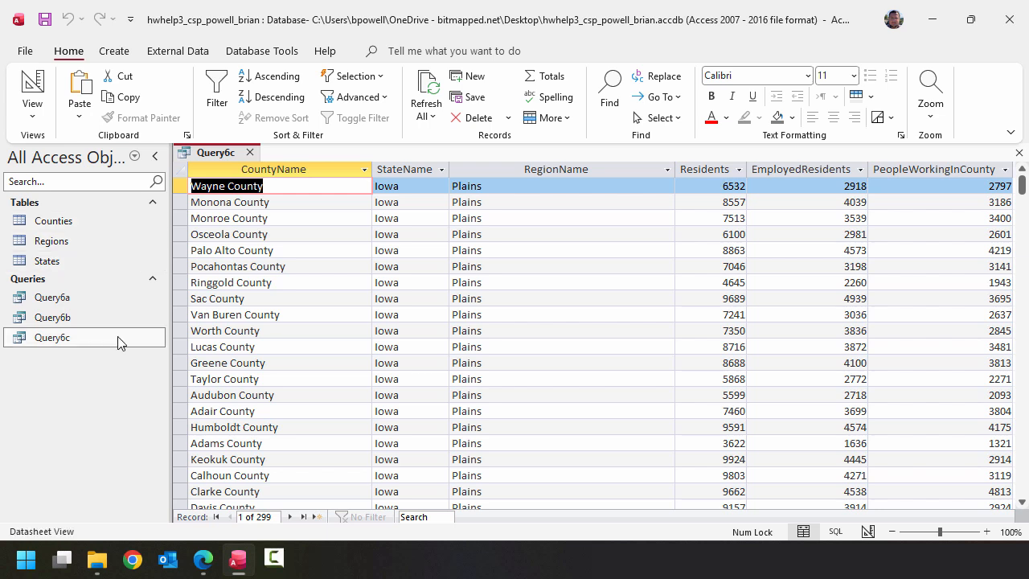
click(250, 153)
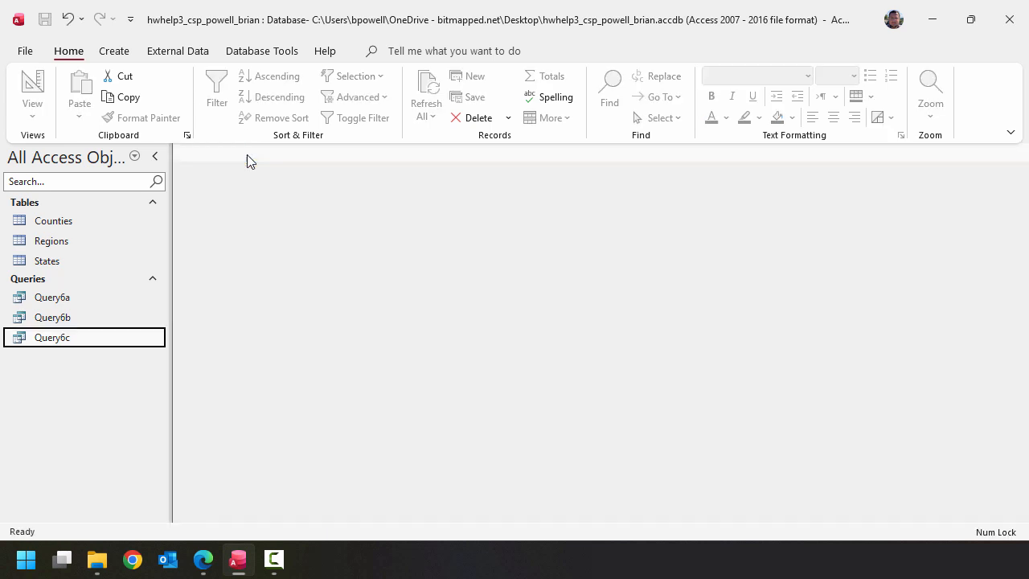
- Start a new query in design view on the States and Counties tables with the StateName, CountyName, Residents and EmployedResidents fields
click(113, 52)
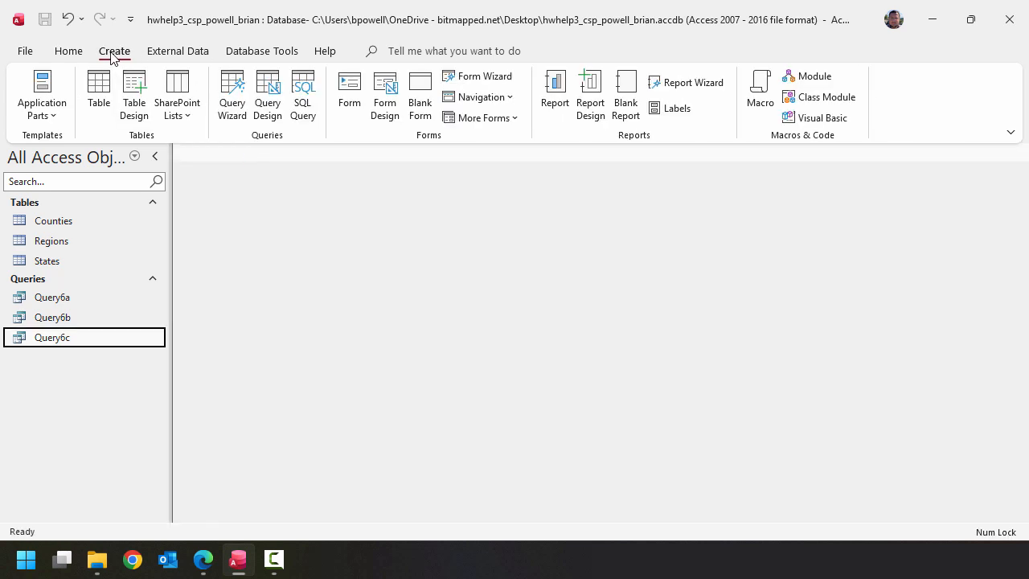
click(270, 100)
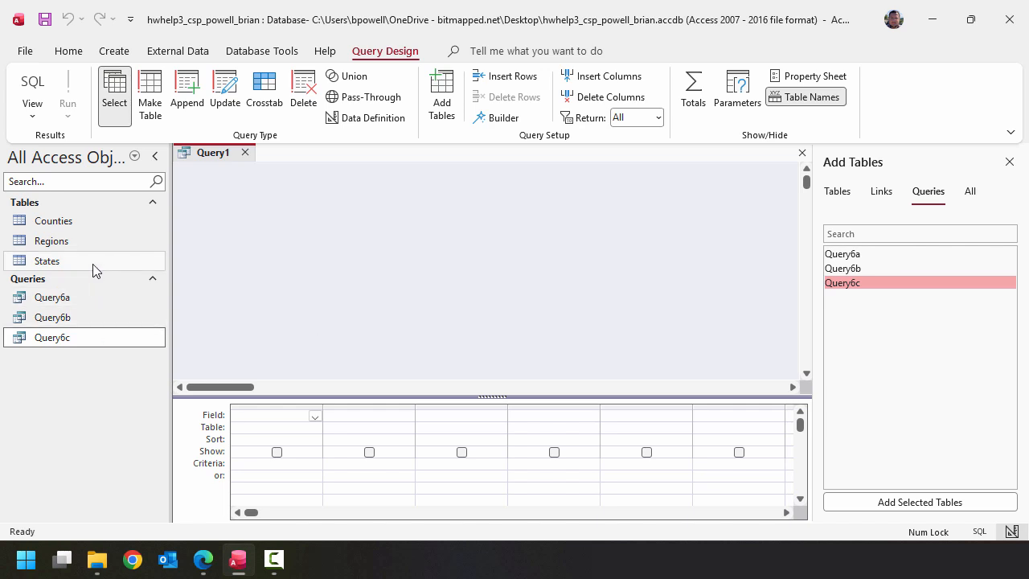
drag(93, 265, 270, 235)
double_click(335, 279)
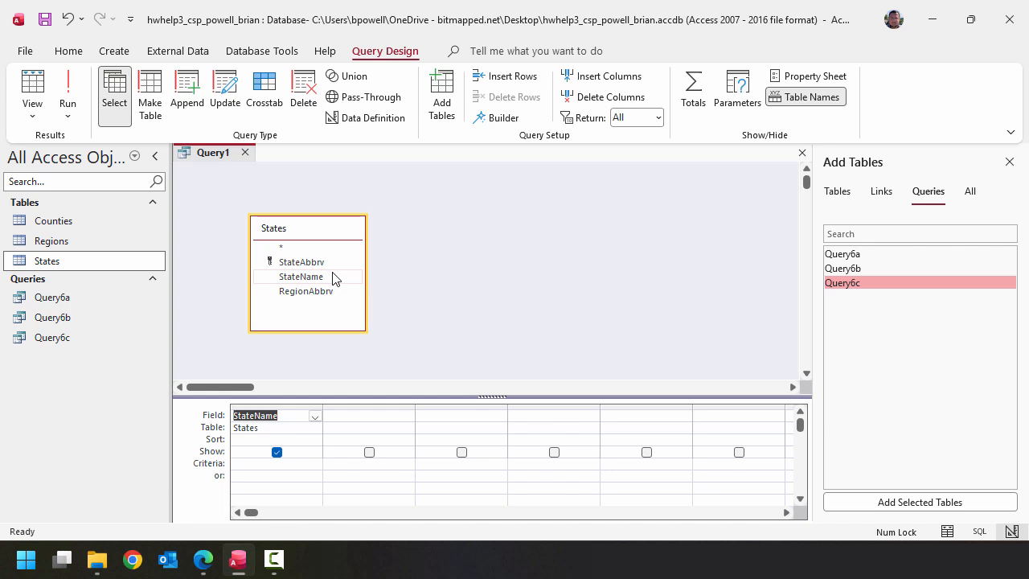
drag(99, 223, 434, 242)
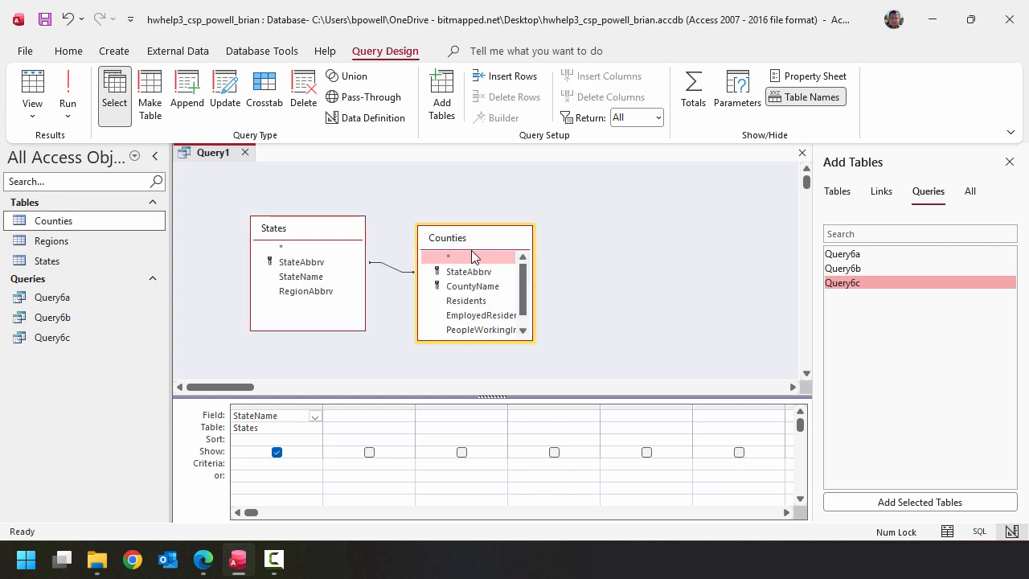
double_click(500, 288)
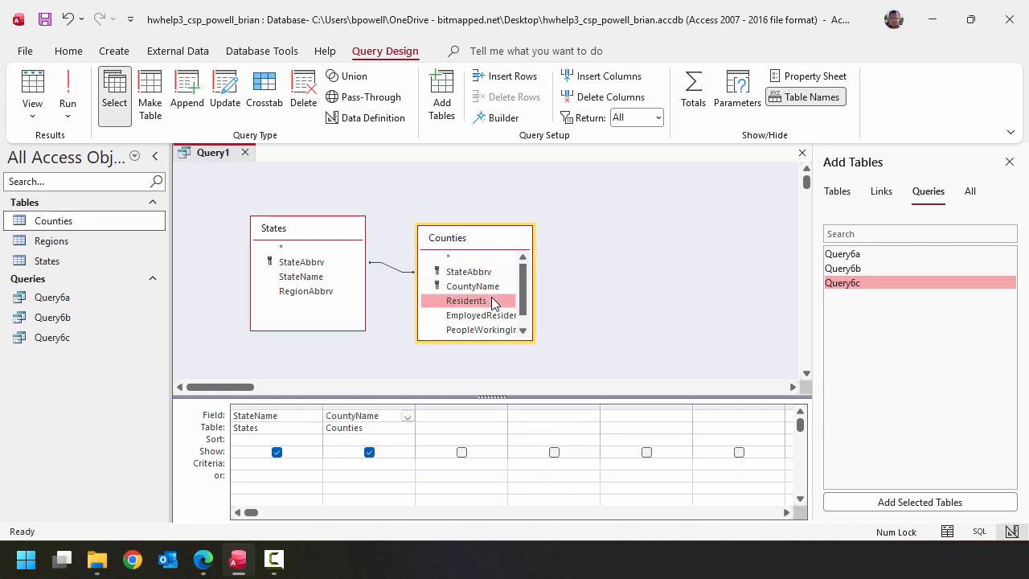
double_click(494, 301)
double_click(498, 315)
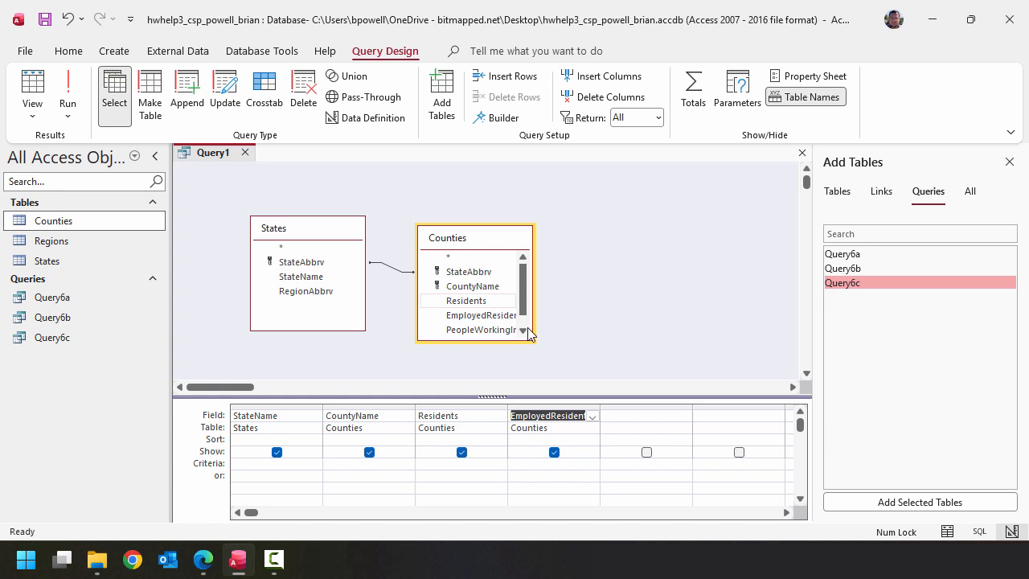
- Begin a calculated field named PercentageEmployed in the first empty query column using the Expression Builder
click(624, 416)
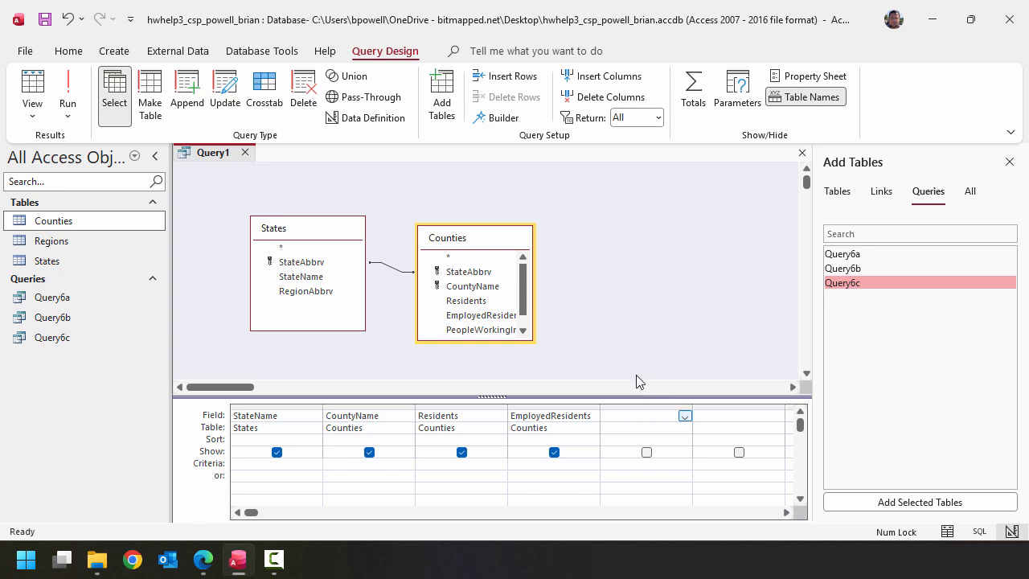
click(492, 122)
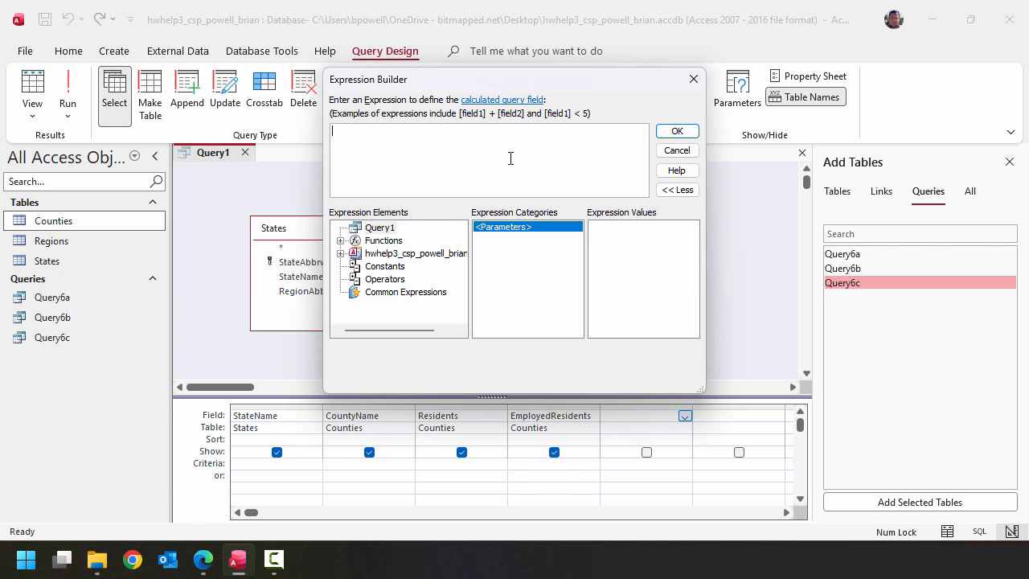
text(PercentageEmployed:)
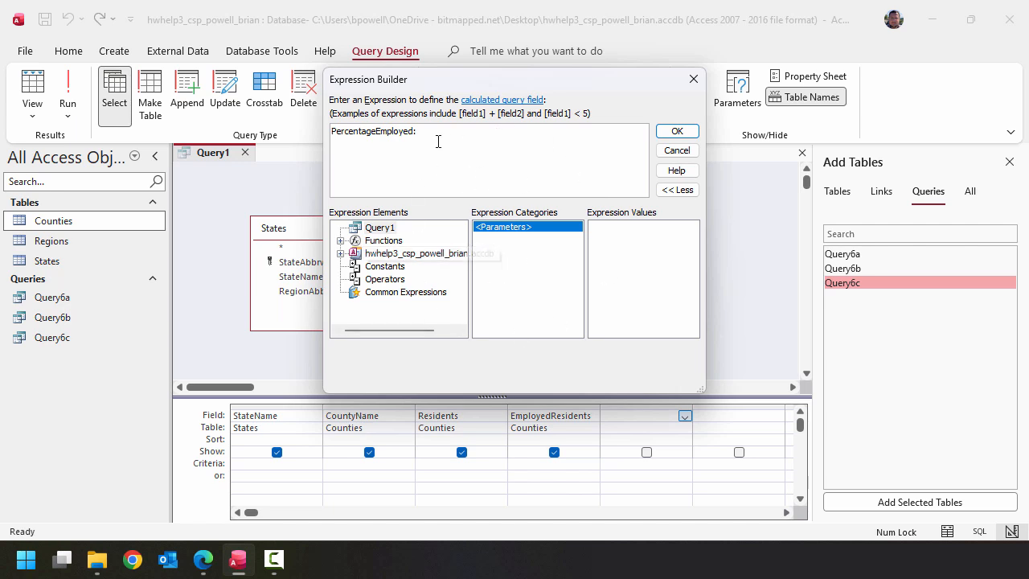
- Add the division of the Counties table's EmployedResidents field by its Residents field to the PercentageEmployed expression
click(341, 253)
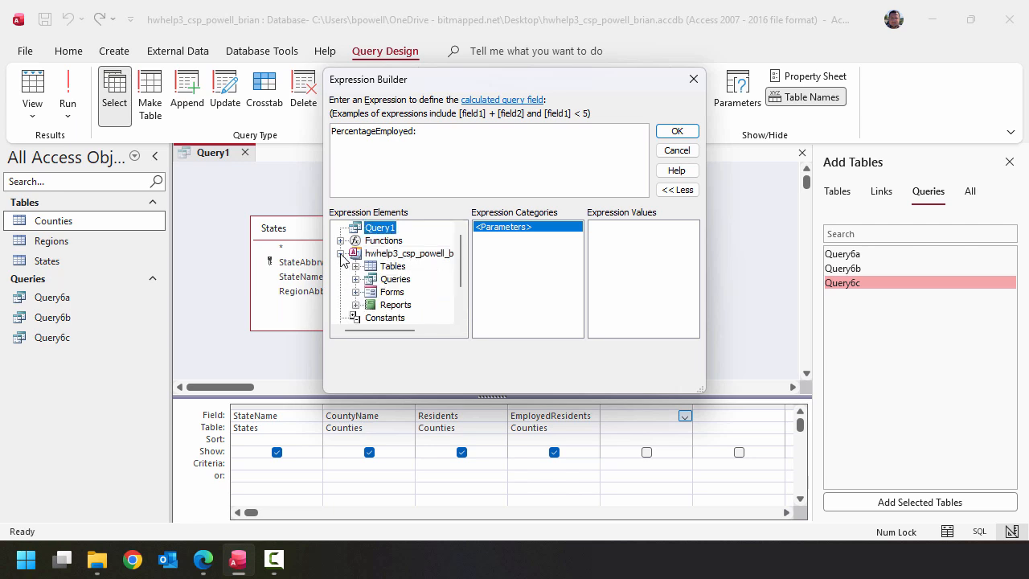
click(355, 266)
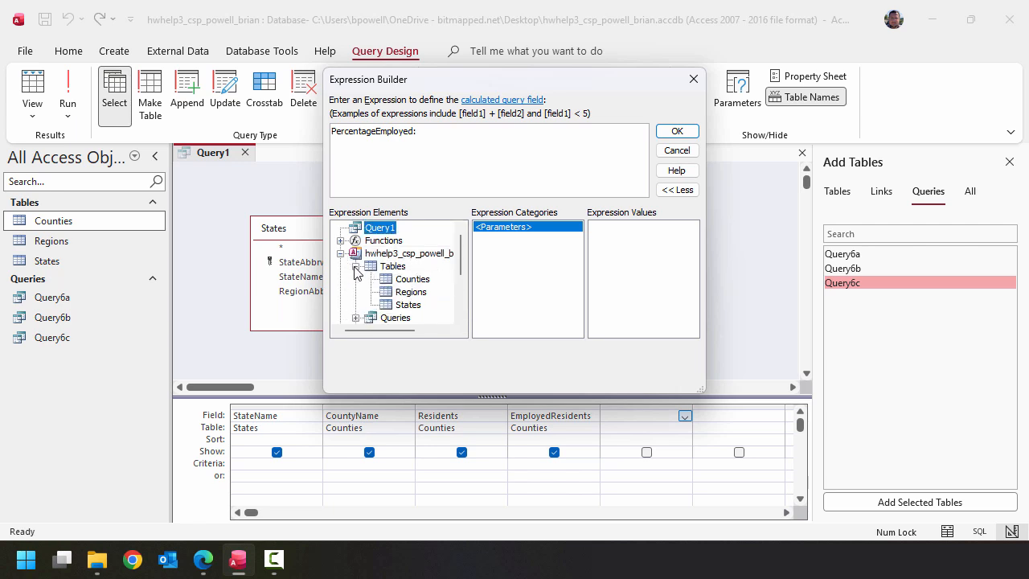
click(410, 280)
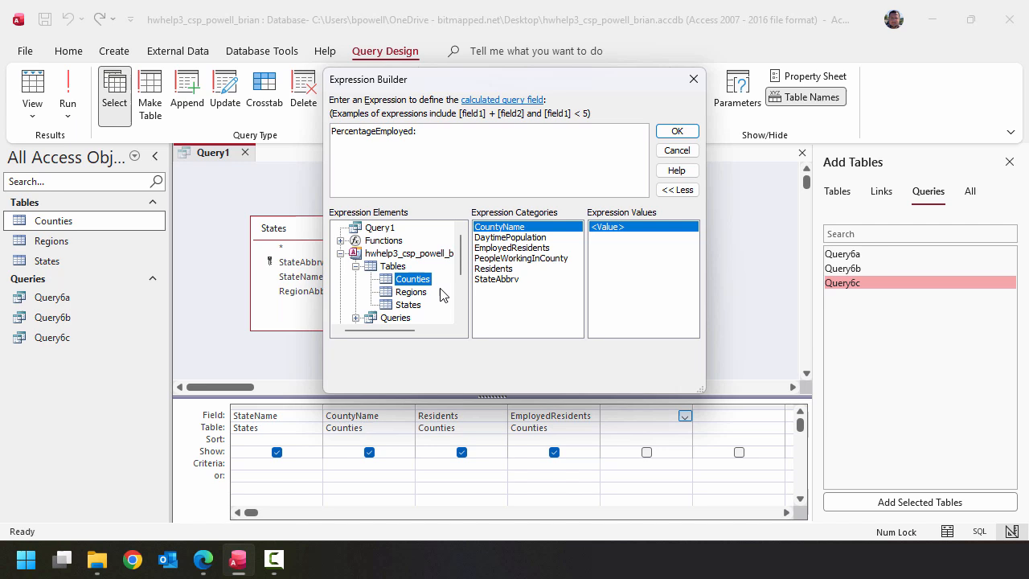
click(541, 249)
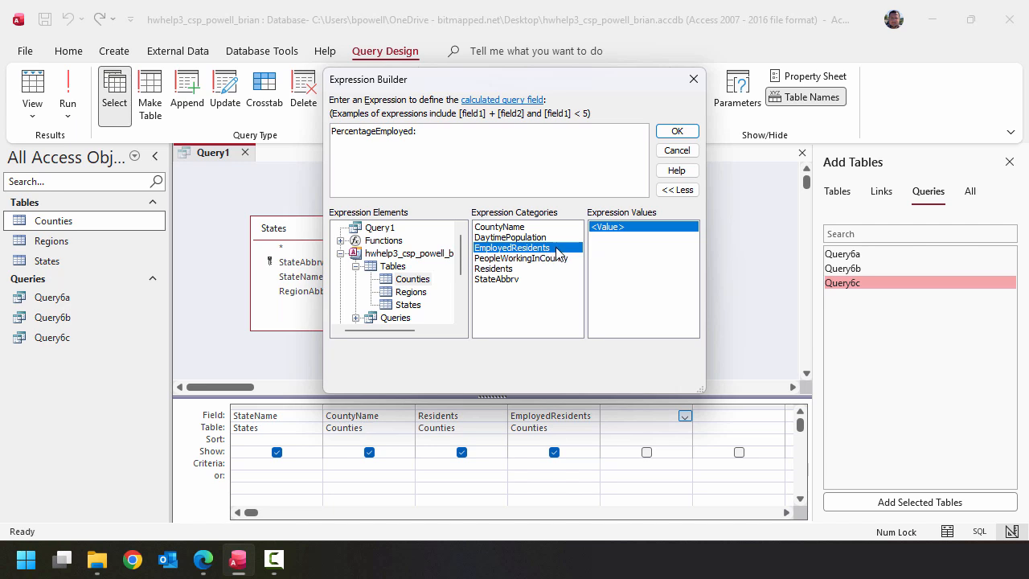
double_click(557, 251)
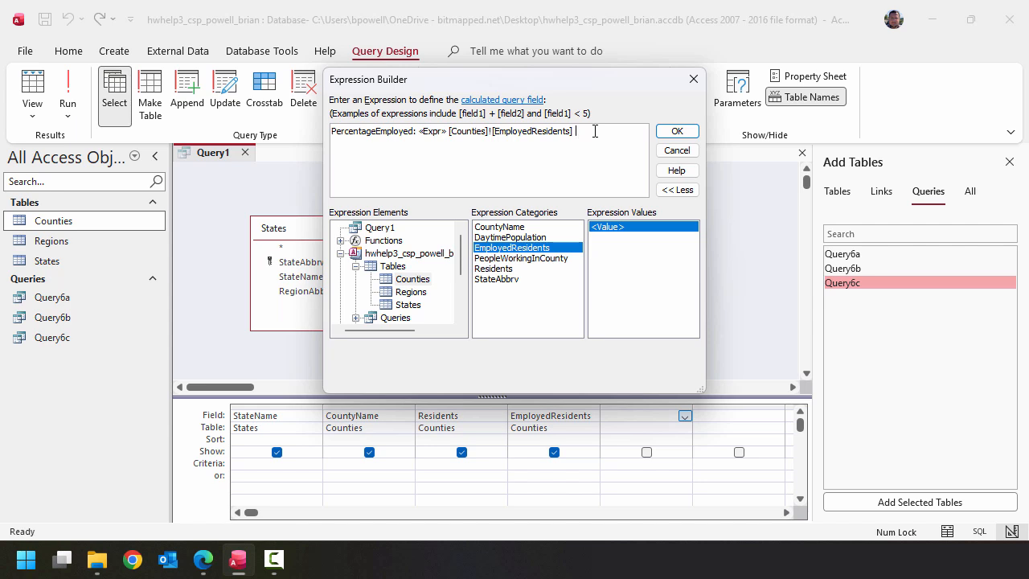
text(/)
double_click(522, 270)
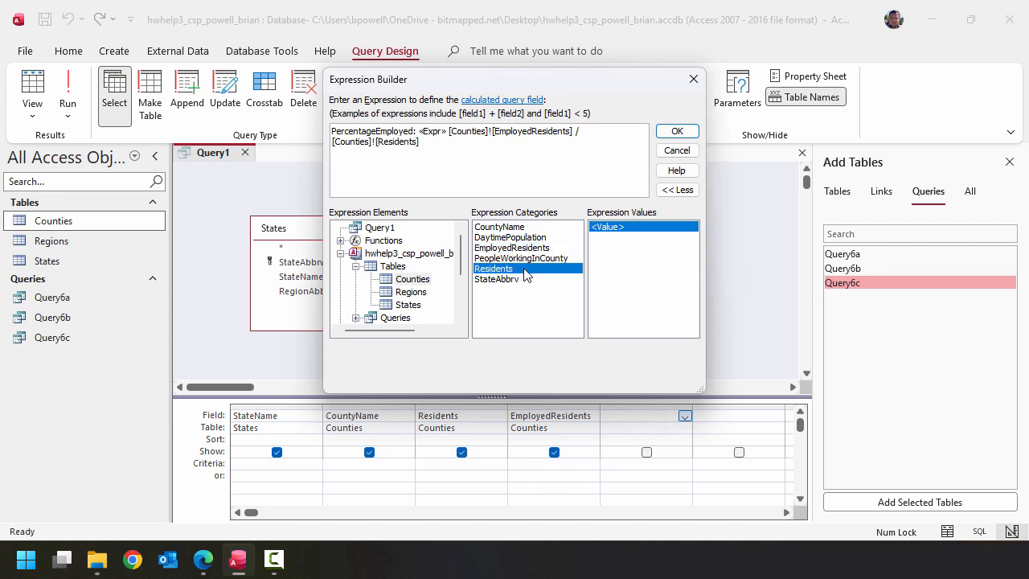
- Remove the «Expr» placeholder and its extra space, accept the expression, and widen the PercentageEmployed column in the design grid
double_click(431, 134)
key(Delete)
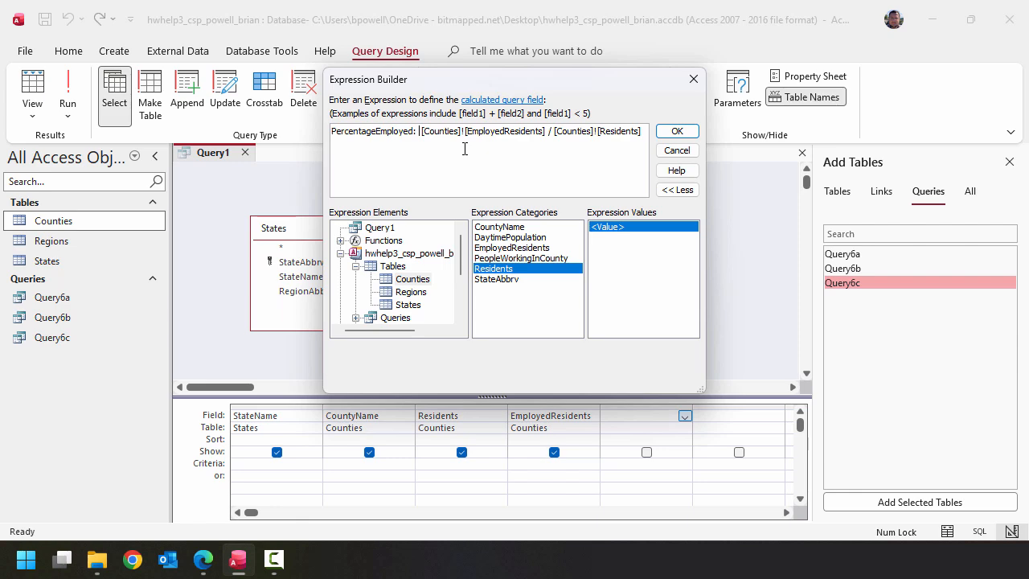
key(BackSpace)
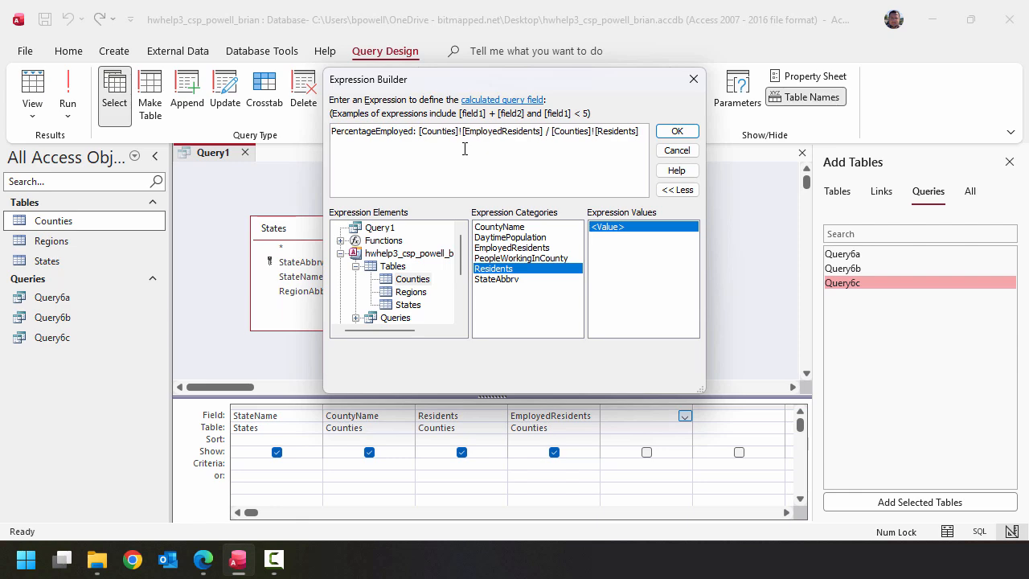
click(678, 131)
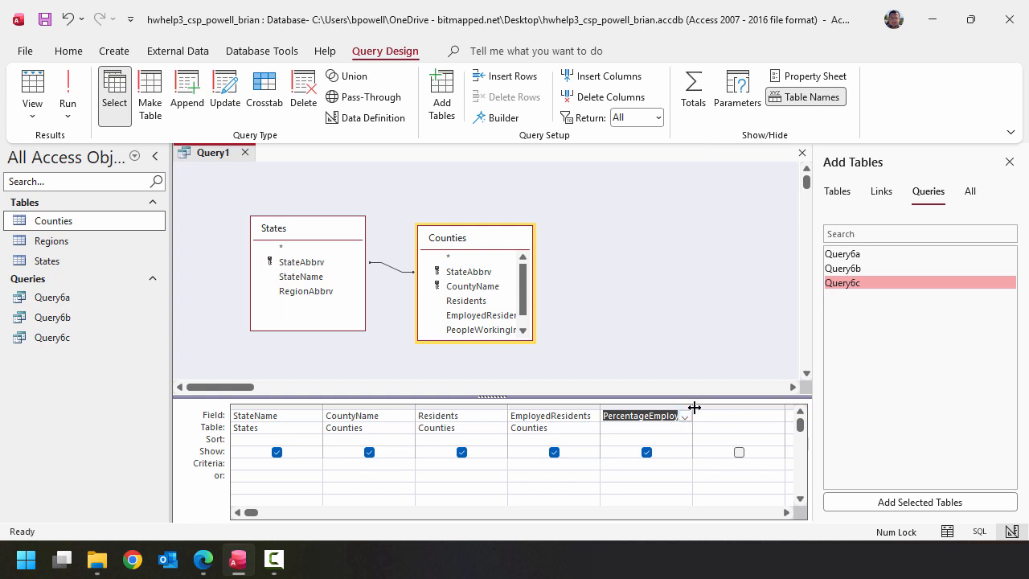
drag(694, 408, 770, 405)
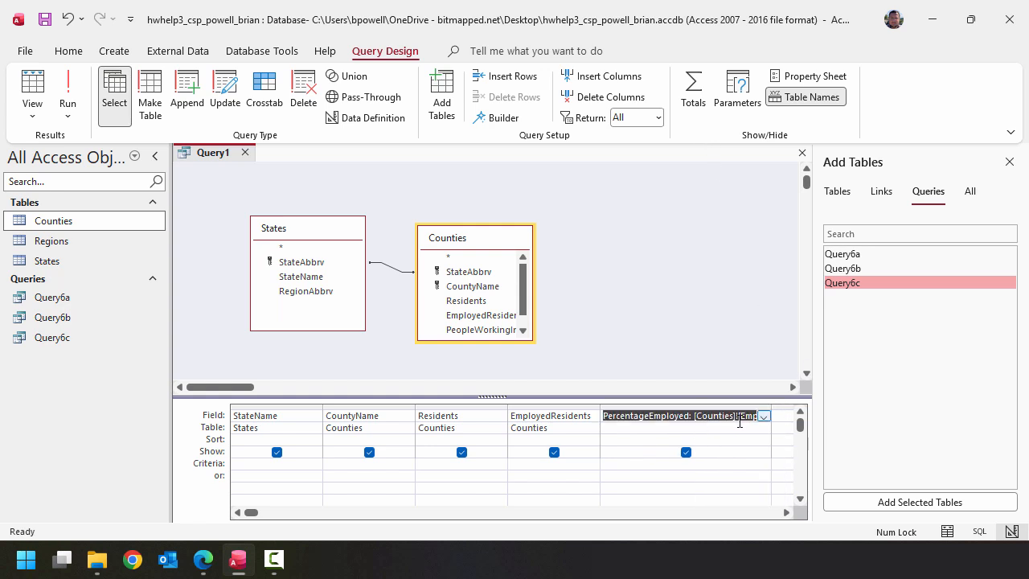
- Save the query as Query6d
click(50, 24)
click(539, 196)
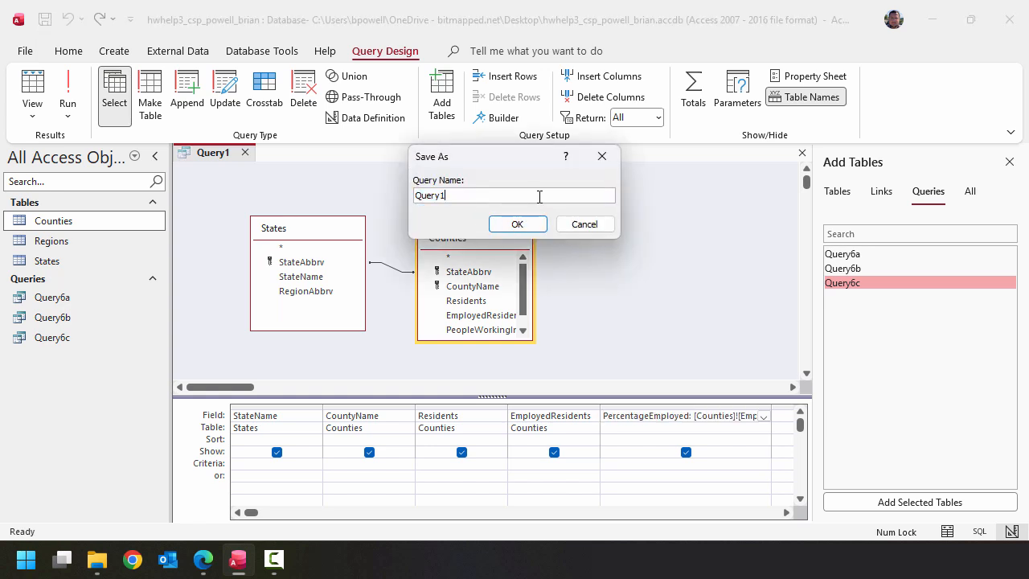
key(BackSpace)
text(6d)
click(518, 224)
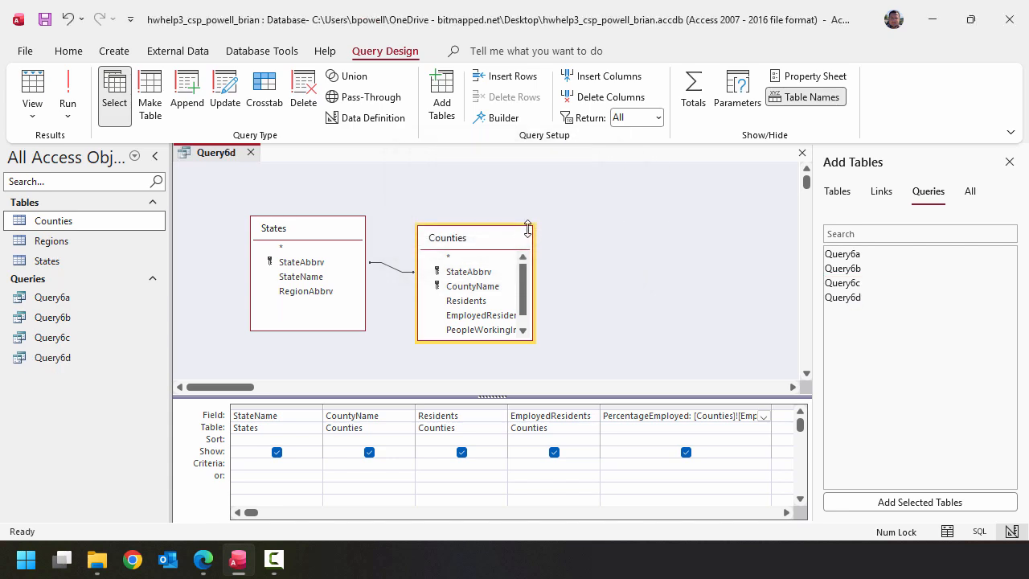
- Run Query6d and fit the PercentageEmployed column to its contents before returning to design view
click(69, 88)
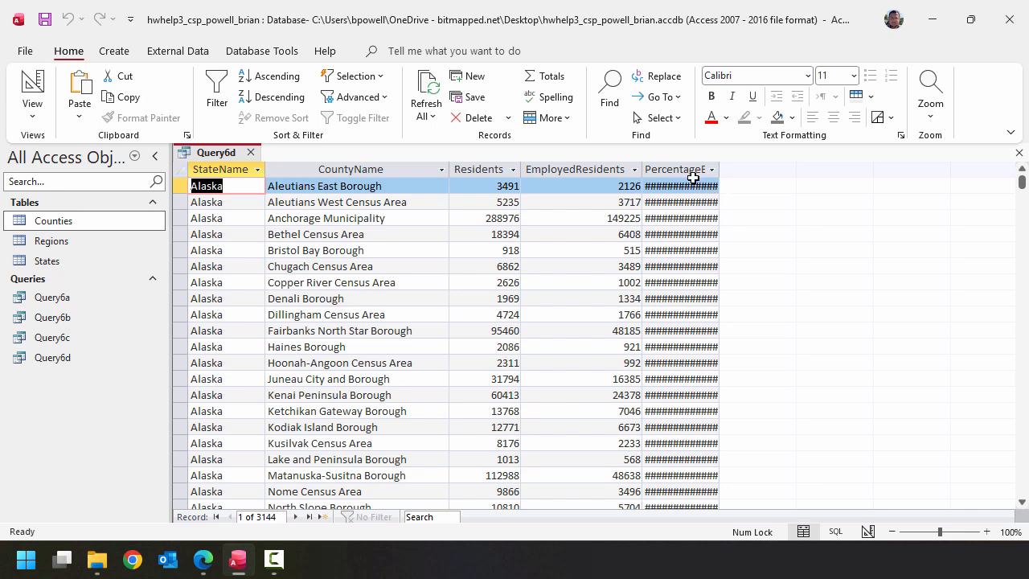
double_click(719, 170)
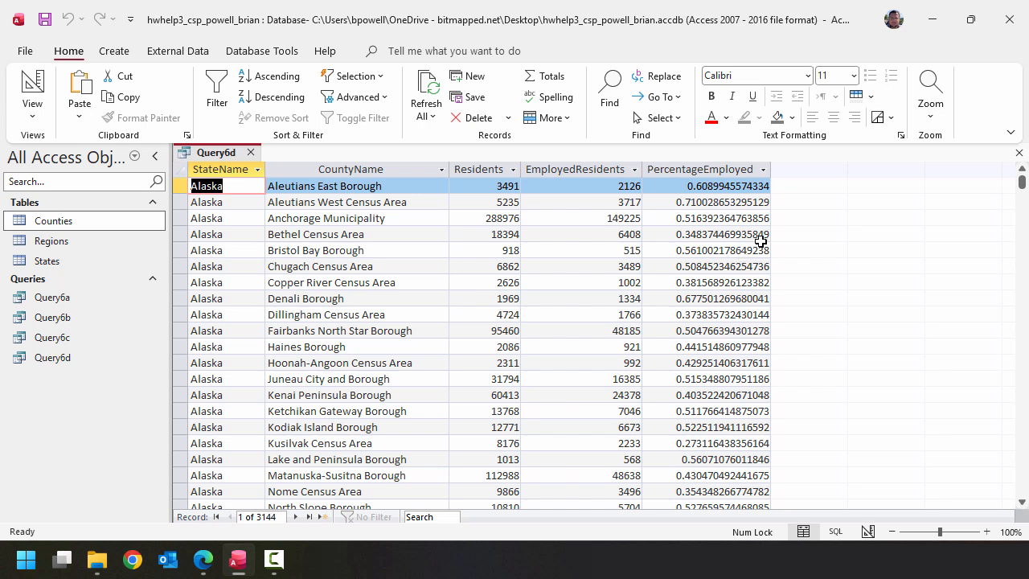
click(45, 82)
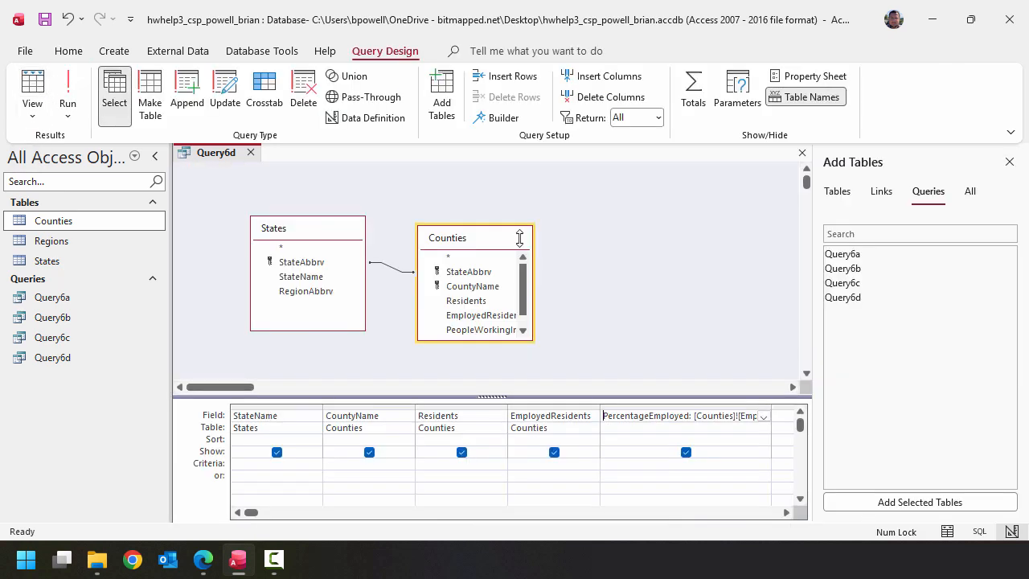
- Set the PercentageEmployed field's format to Percent with 1 decimal place
right_click(662, 418)
click(712, 406)
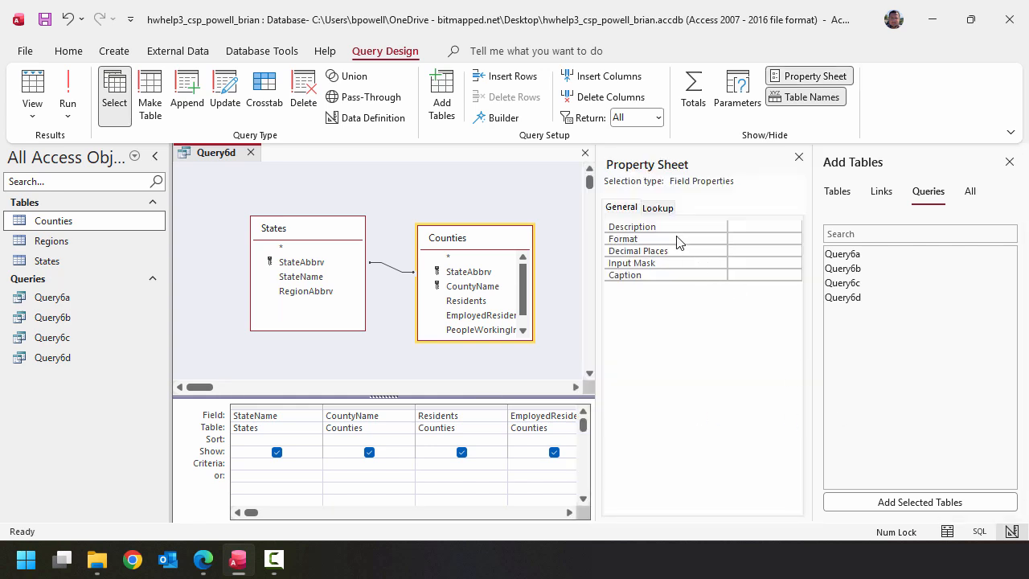
click(777, 239)
click(793, 239)
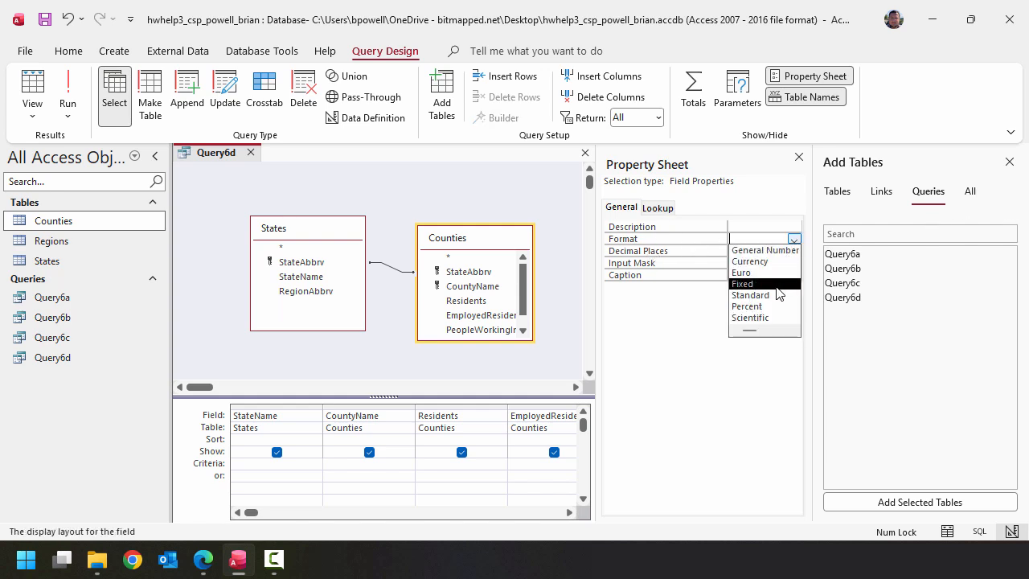
click(769, 309)
click(772, 251)
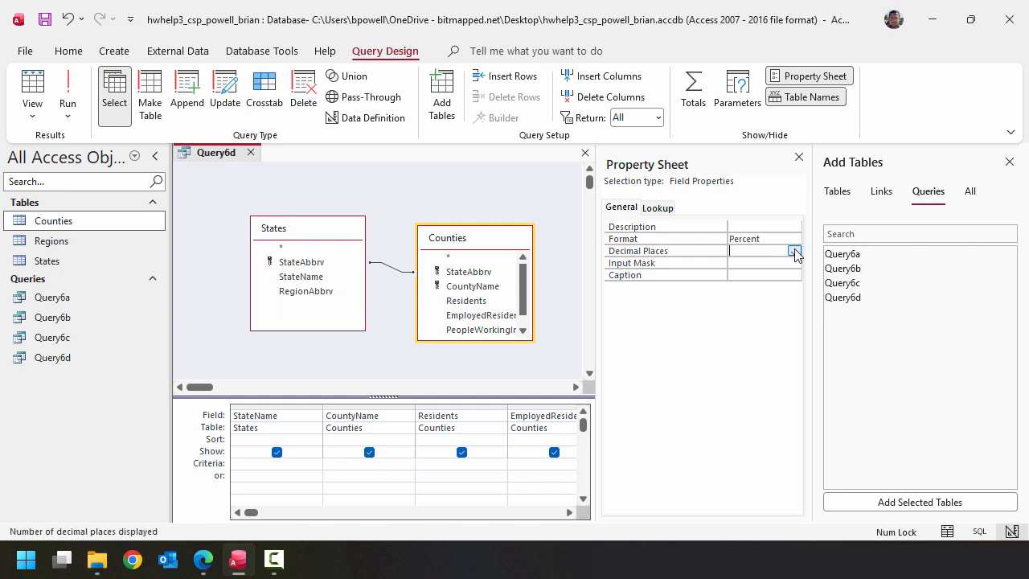
click(793, 251)
click(762, 286)
- Run Query6d with the percent formatting, then save and close it
click(68, 88)
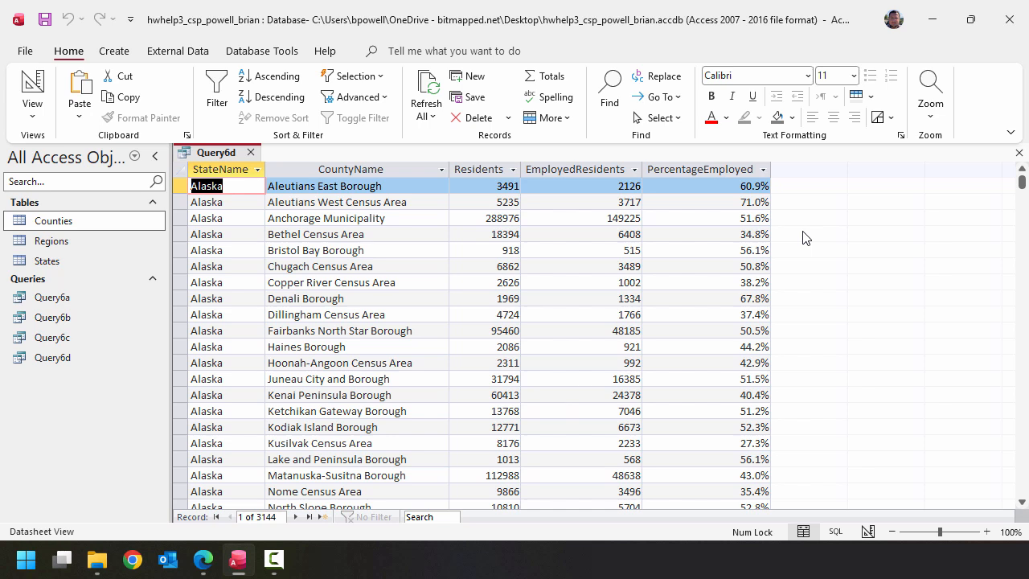
click(45, 24)
click(252, 152)
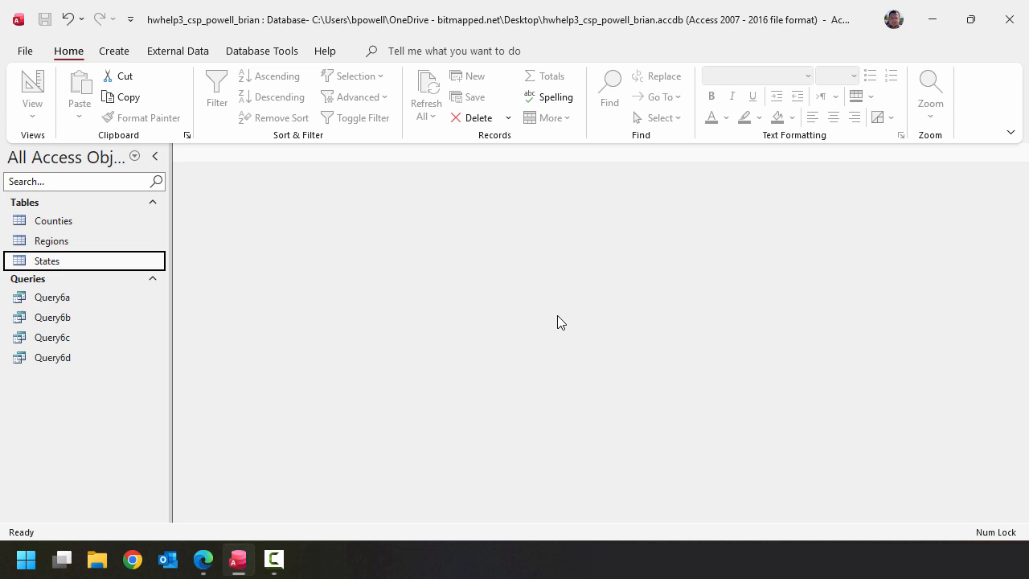
- Start a new design-view query with CountyName from Counties and StateName from States, and enlarge the Counties field list to show full names
click(114, 50)
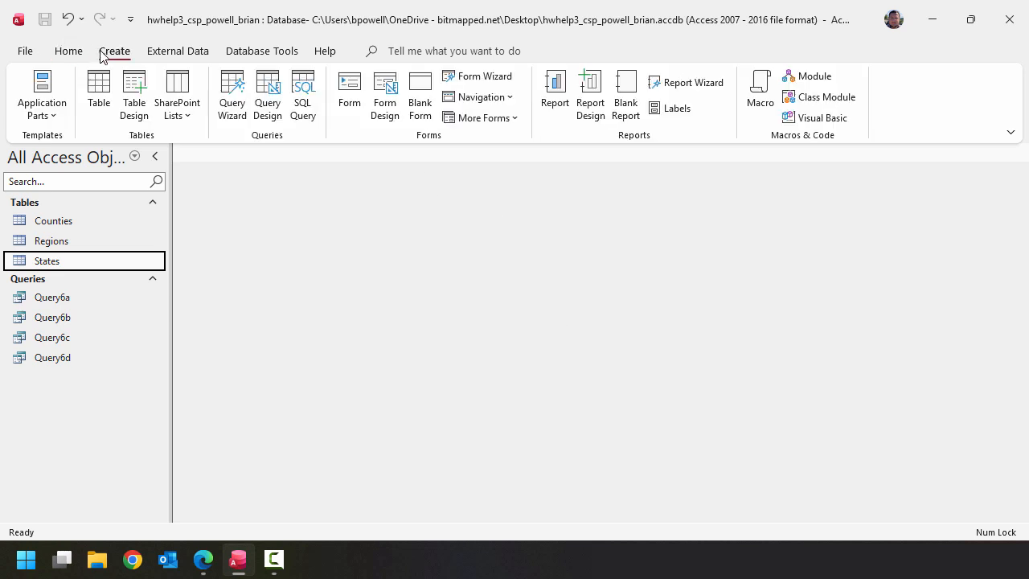
click(268, 104)
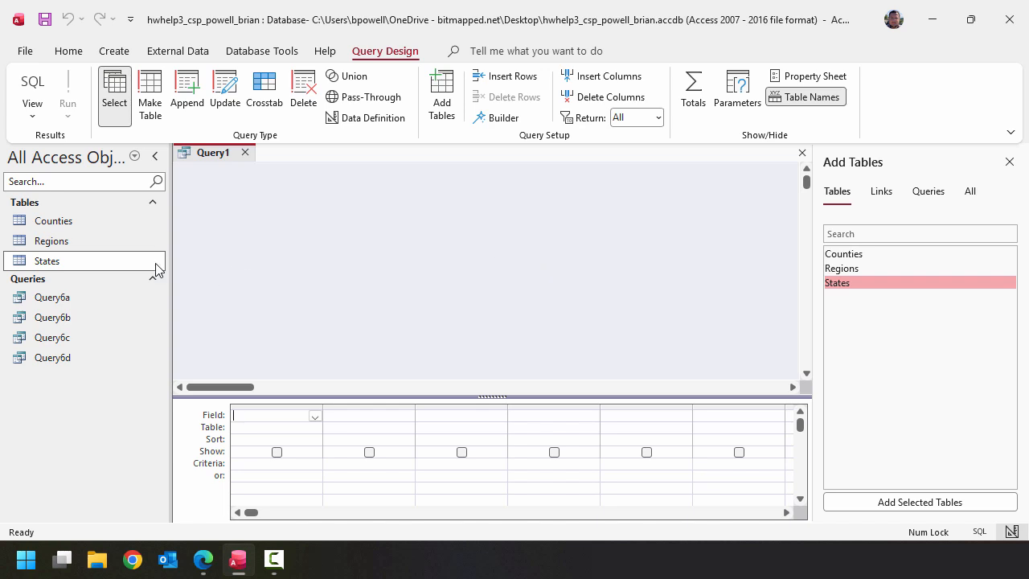
drag(88, 222, 336, 213)
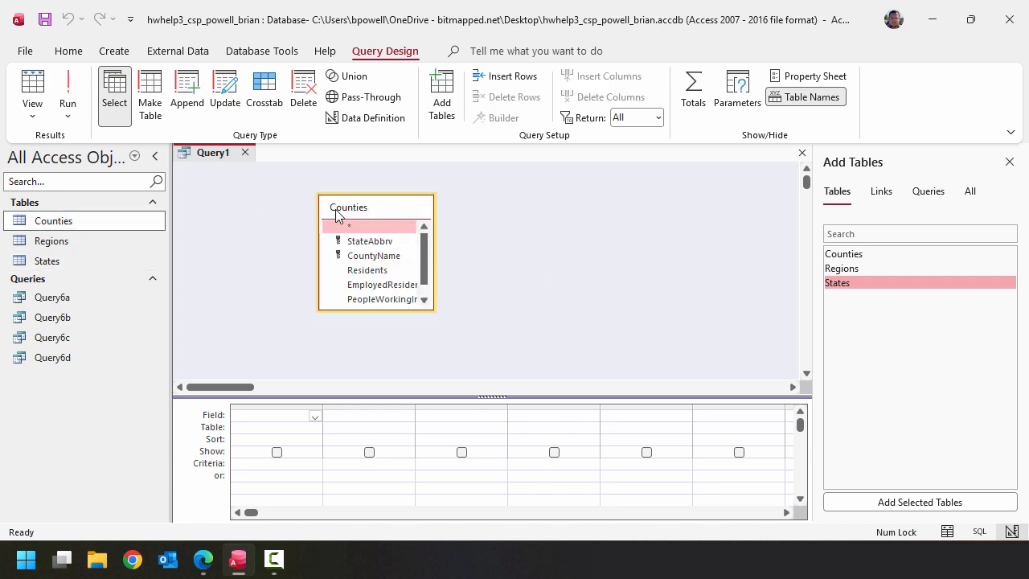
double_click(386, 256)
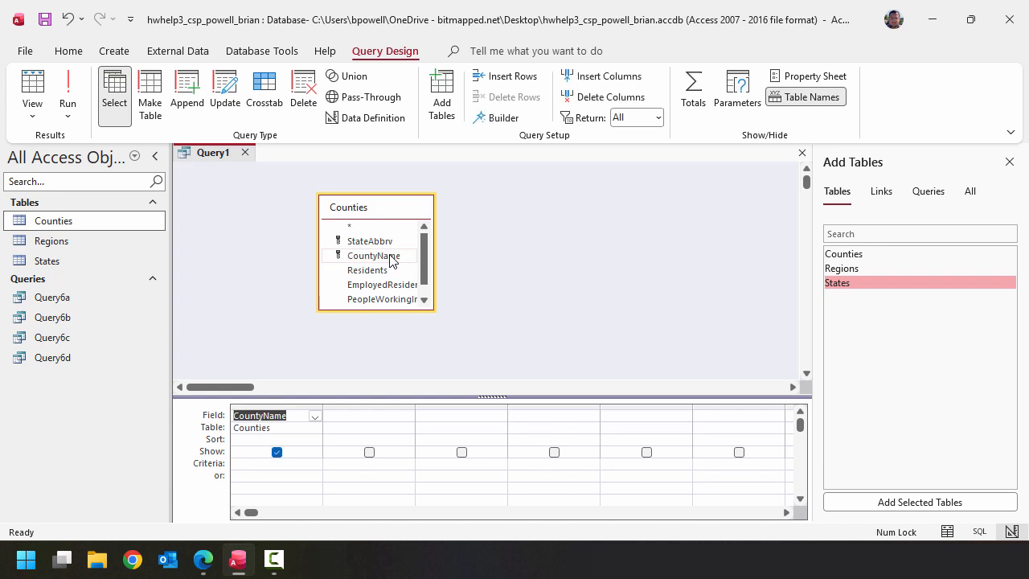
drag(48, 260, 519, 211)
double_click(569, 258)
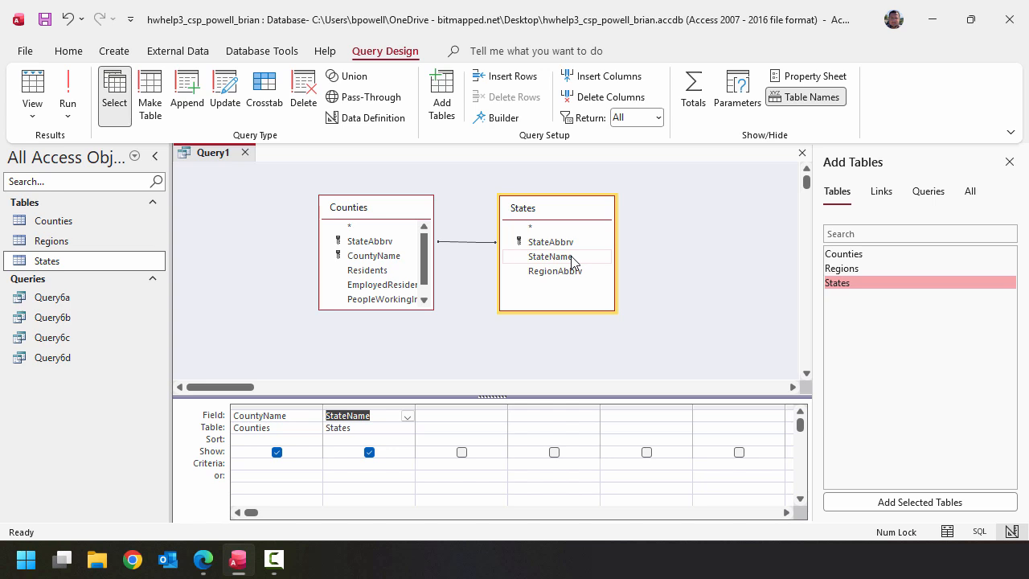
drag(340, 309, 344, 336)
drag(319, 291, 291, 294)
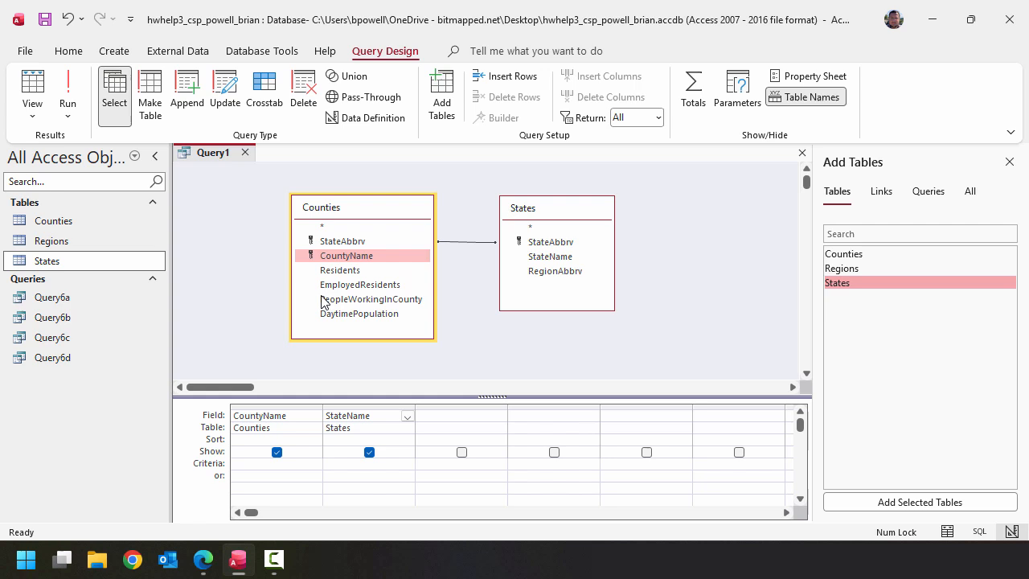
- Add the PeopleWorkingInCounty and EmployedResidents fields to the query, and start a calculated field named PercentageOfWorkersFromCounty in the Expression Builder
double_click(386, 299)
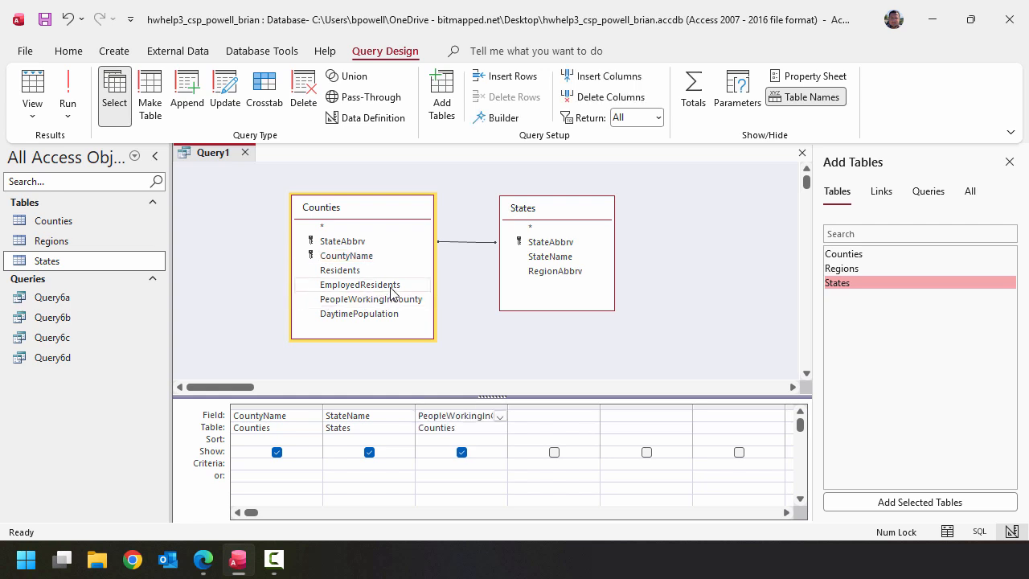
double_click(391, 287)
click(659, 418)
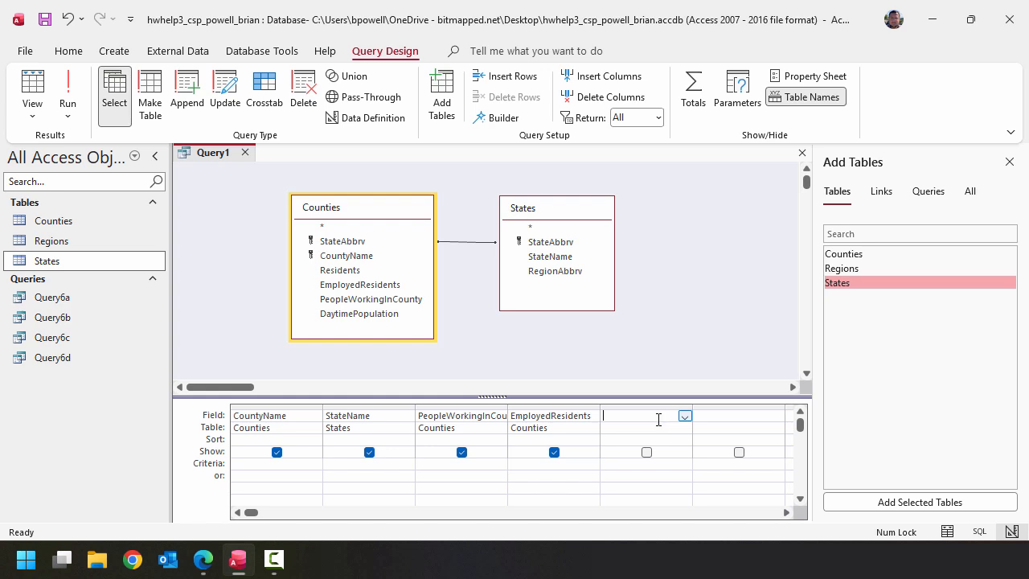
click(503, 118)
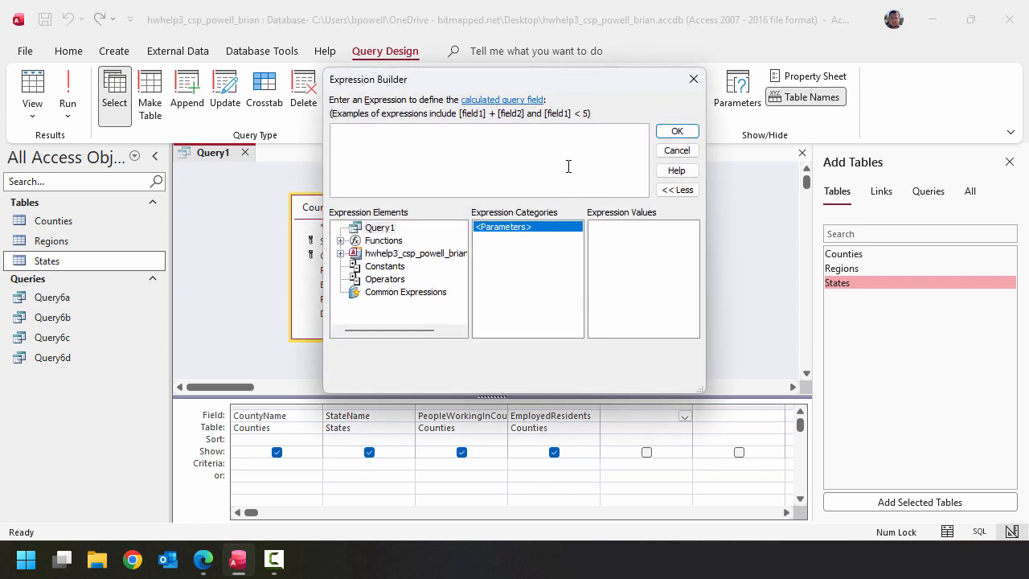
text(PercentageOfWorkersF)
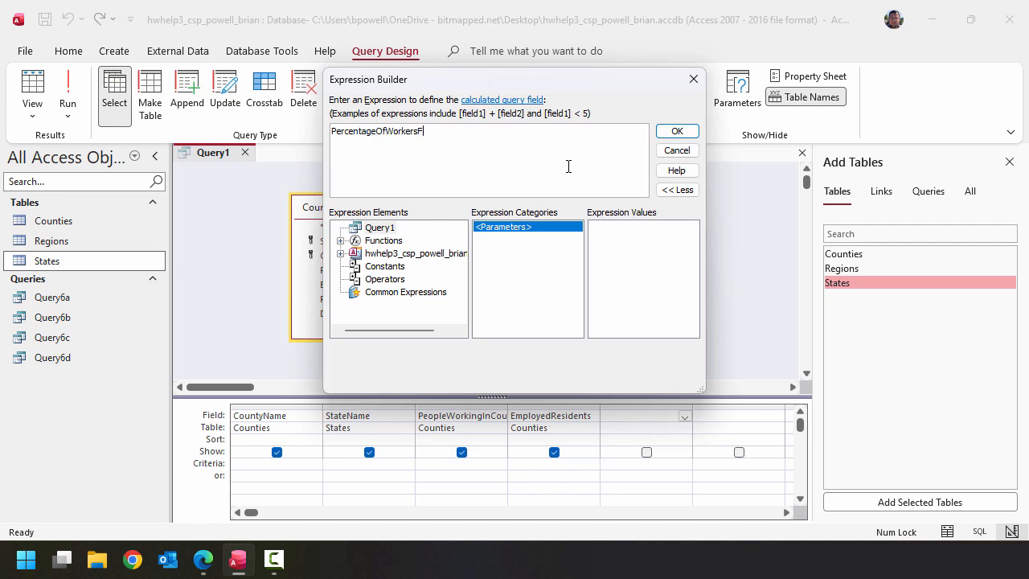
text(romCounty:)
- Define PercentageOfWorkersFromCounty as [Counties]![EmployedResidents] / [Counties]![PeopleWorkingInCounty], without the placeholder expression, and accept it
click(340, 253)
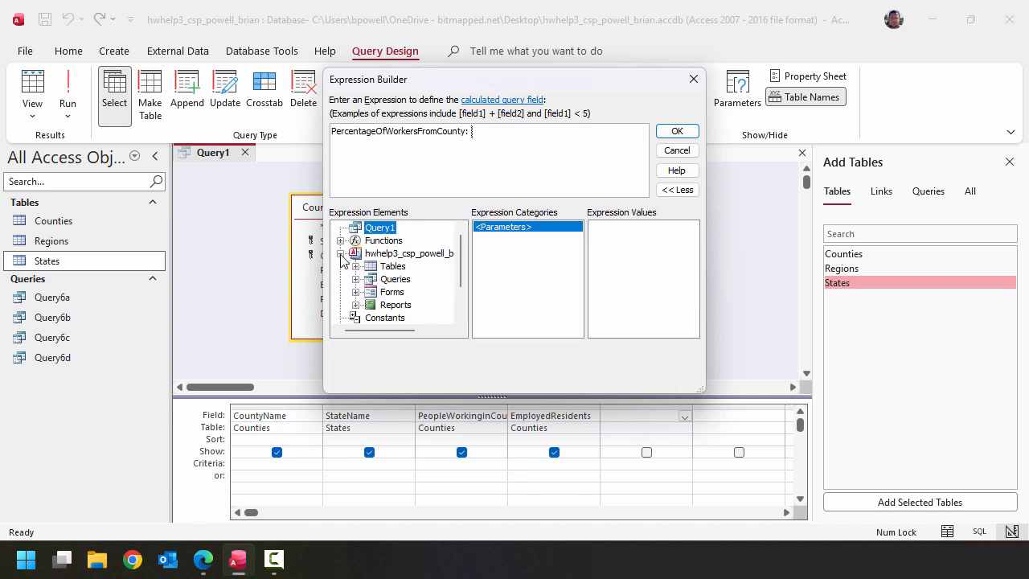
click(356, 267)
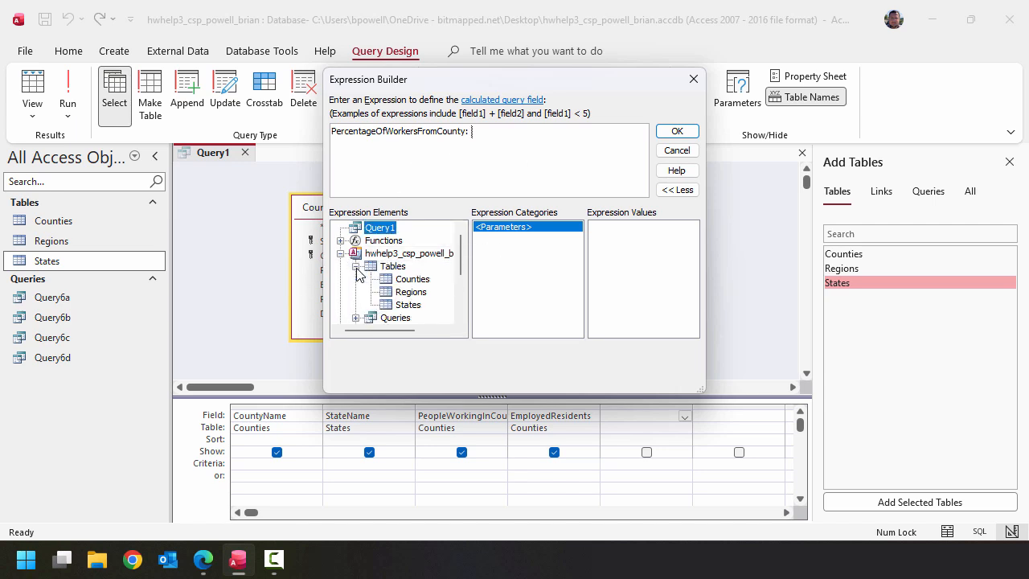
click(413, 280)
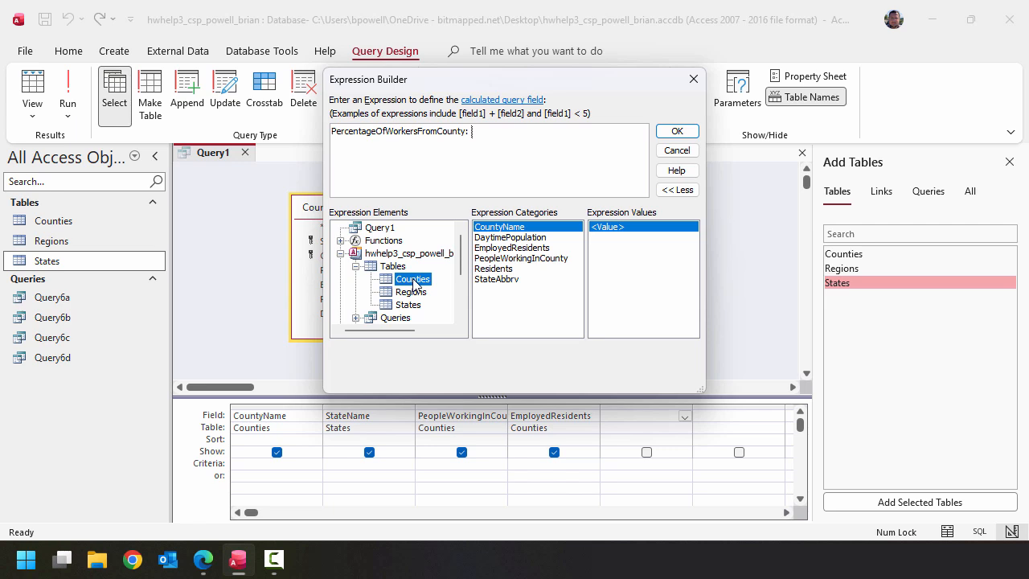
double_click(545, 249)
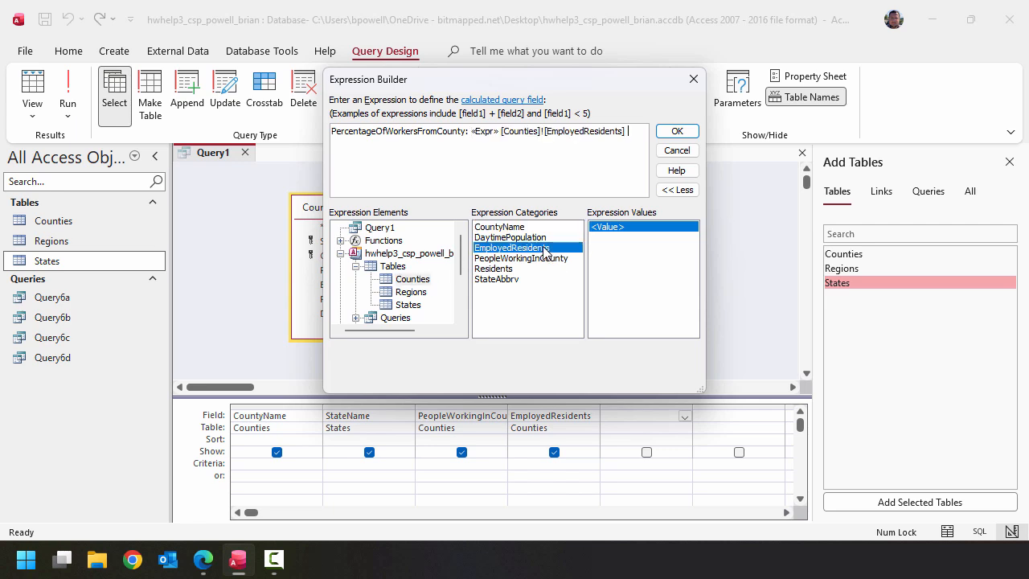
text(/)
double_click(565, 258)
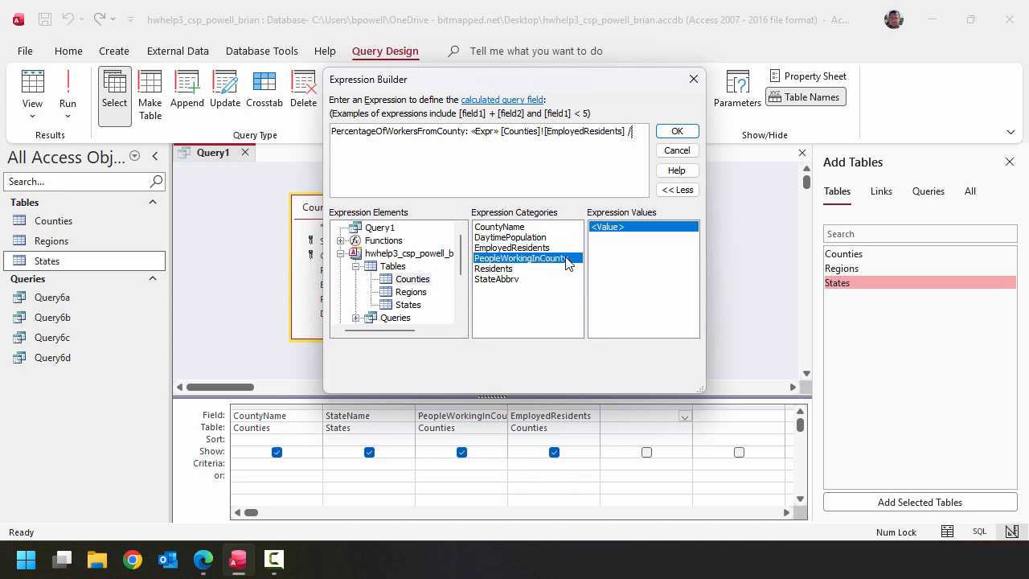
double_click(487, 132)
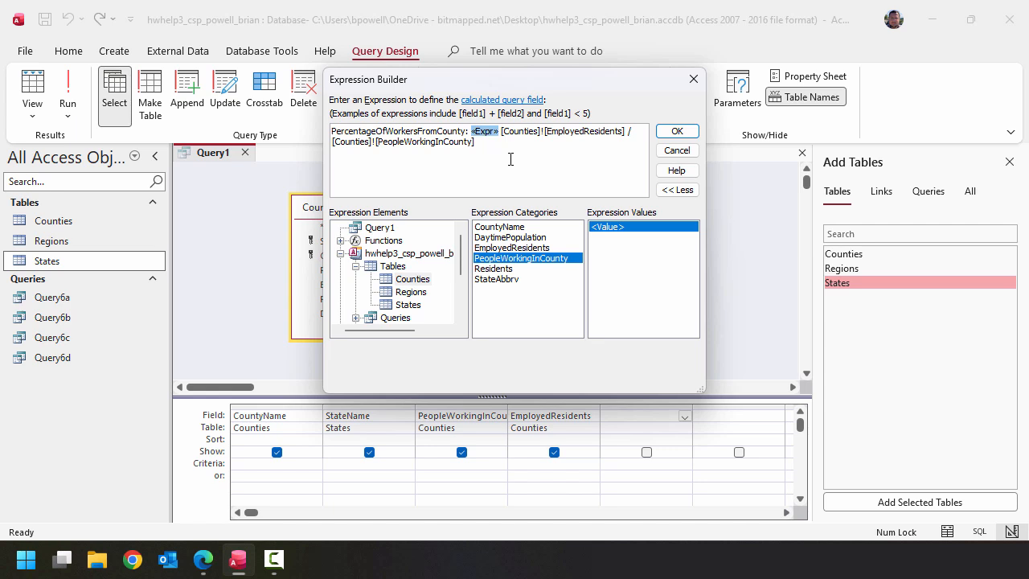
key(Delete)
key(Delete)
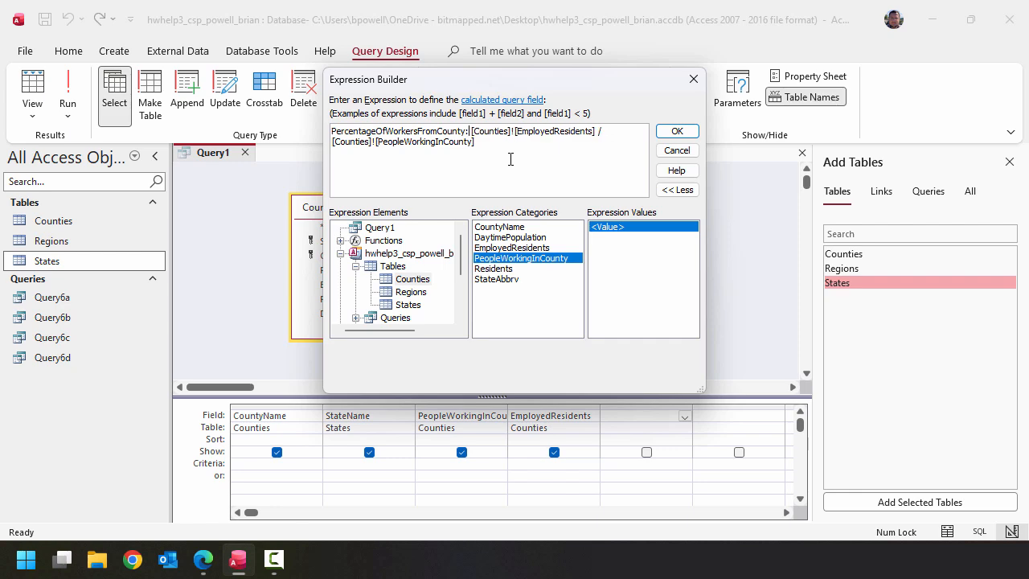
click(689, 132)
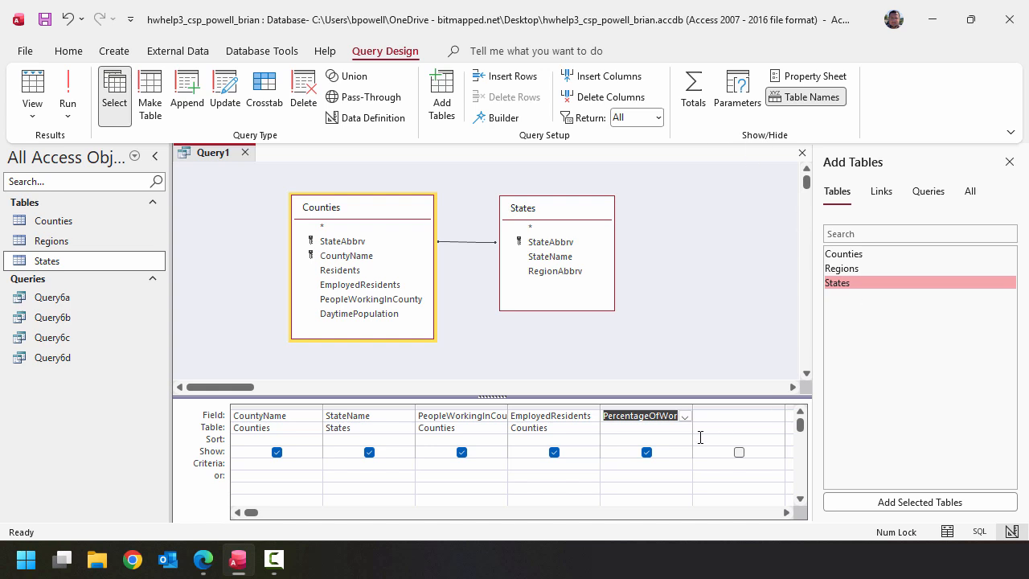
- Set the criteria of the PercentageOfWorkersFromCounty field to <0.8
click(644, 463)
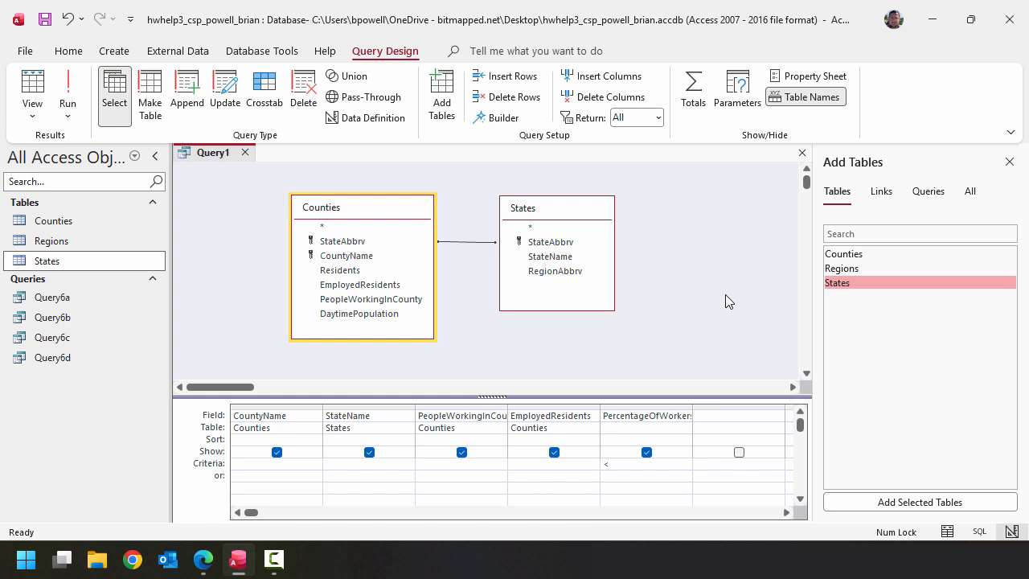
text(<0.8)
click(725, 295)
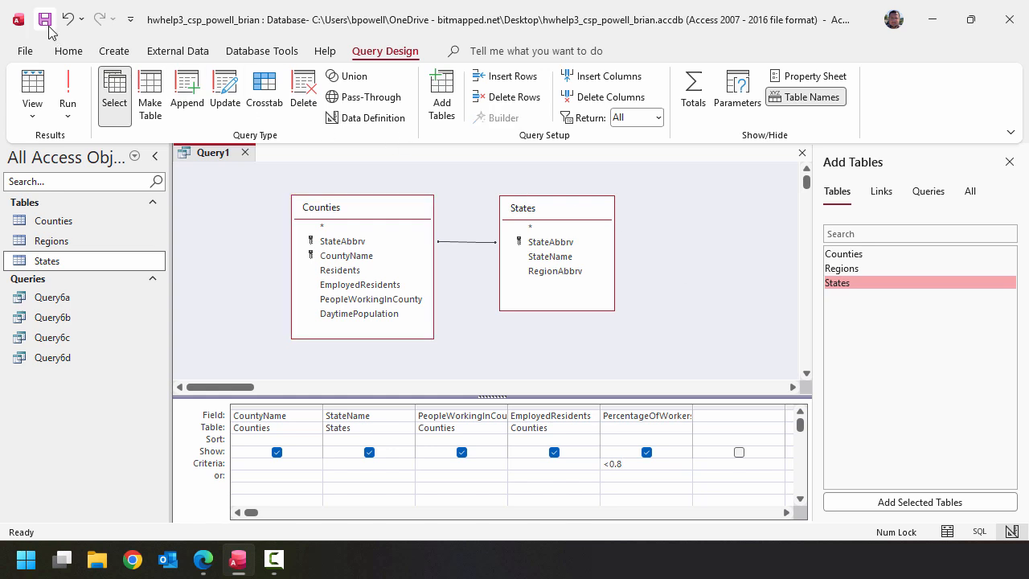
- Run the query and fit the PercentageOfWorkersFromCounty column to its contents
click(68, 90)
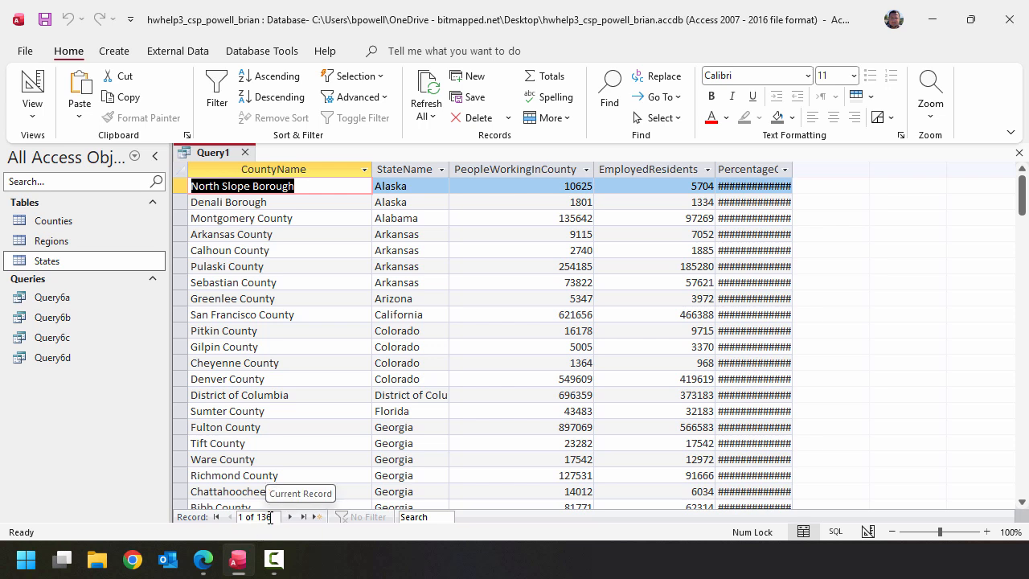
drag(793, 173, 796, 175)
double_click(796, 175)
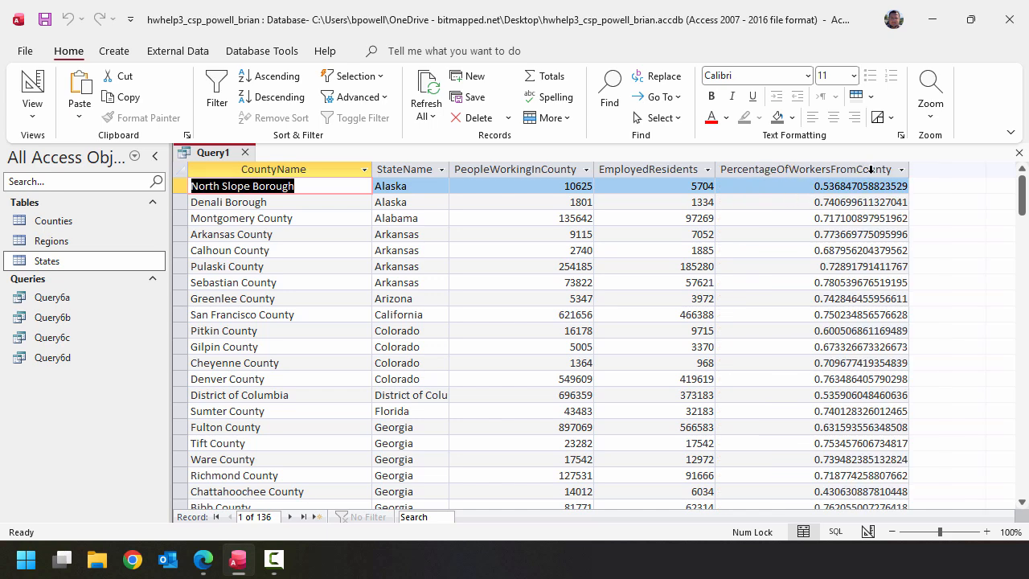
- Return to design view and set the PercentageOfWorkersFromCounty field's format to Percent with 1 decimal place
click(33, 85)
click(648, 428)
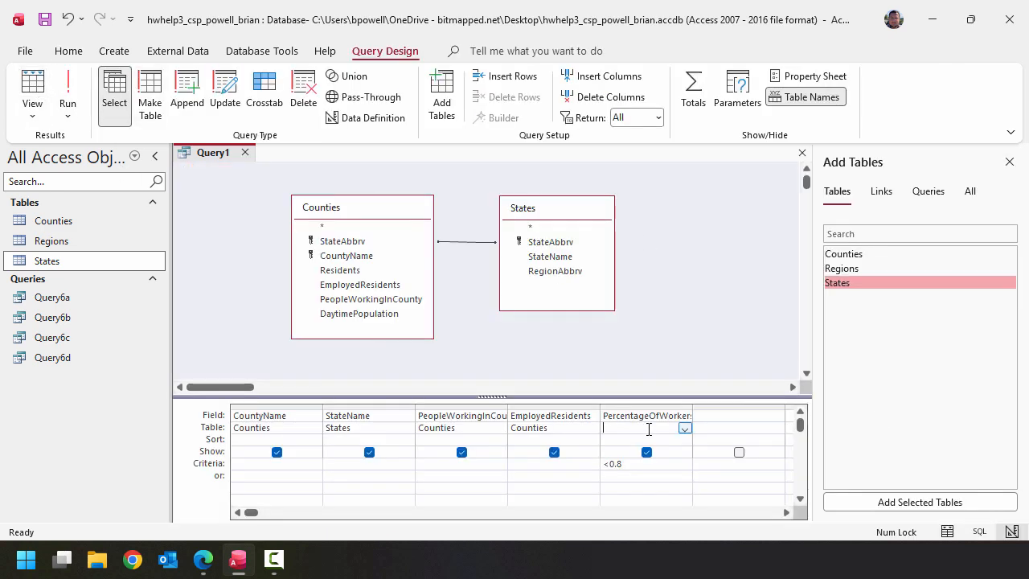
right_click(648, 428)
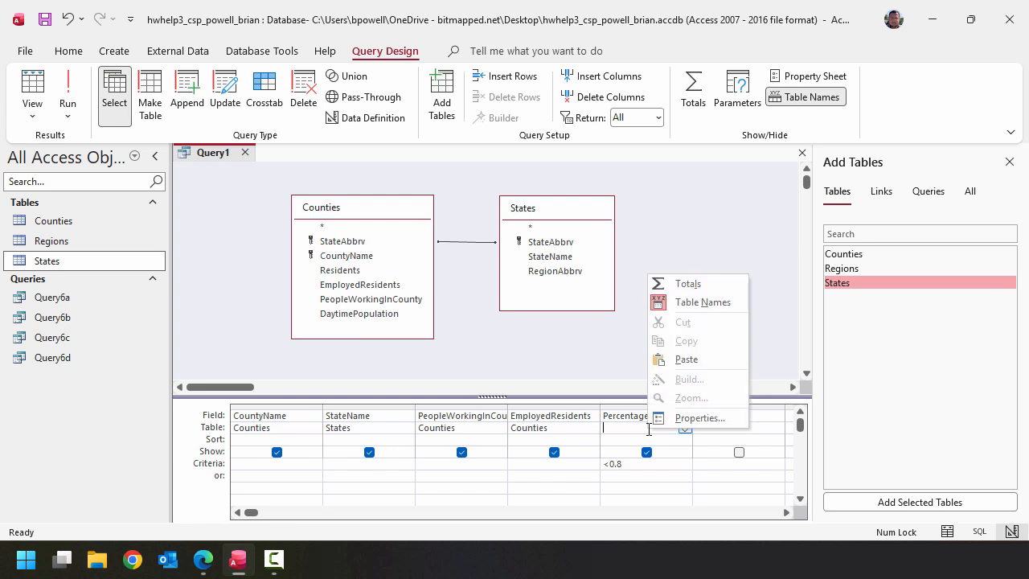
click(695, 417)
click(794, 239)
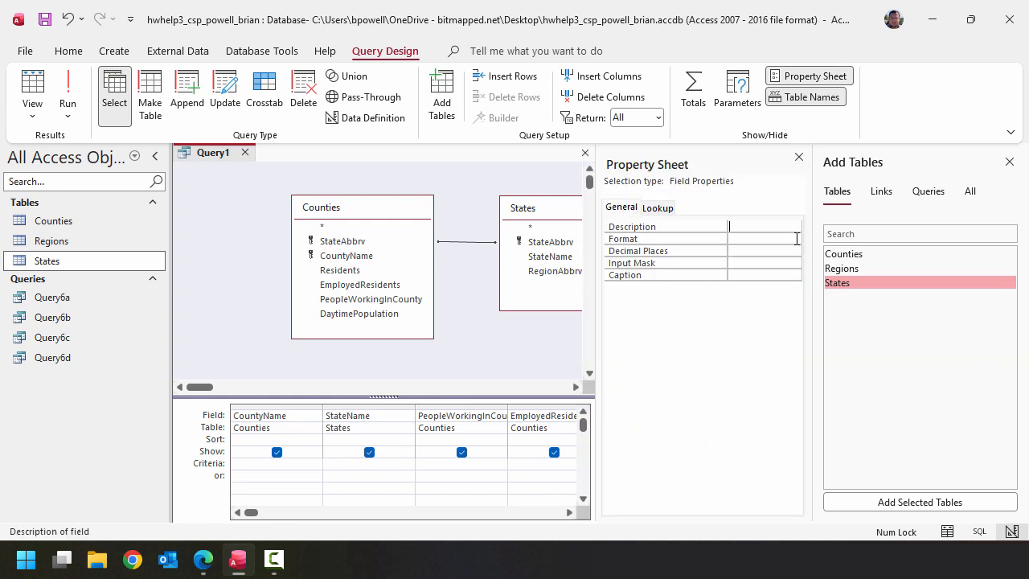
click(793, 239)
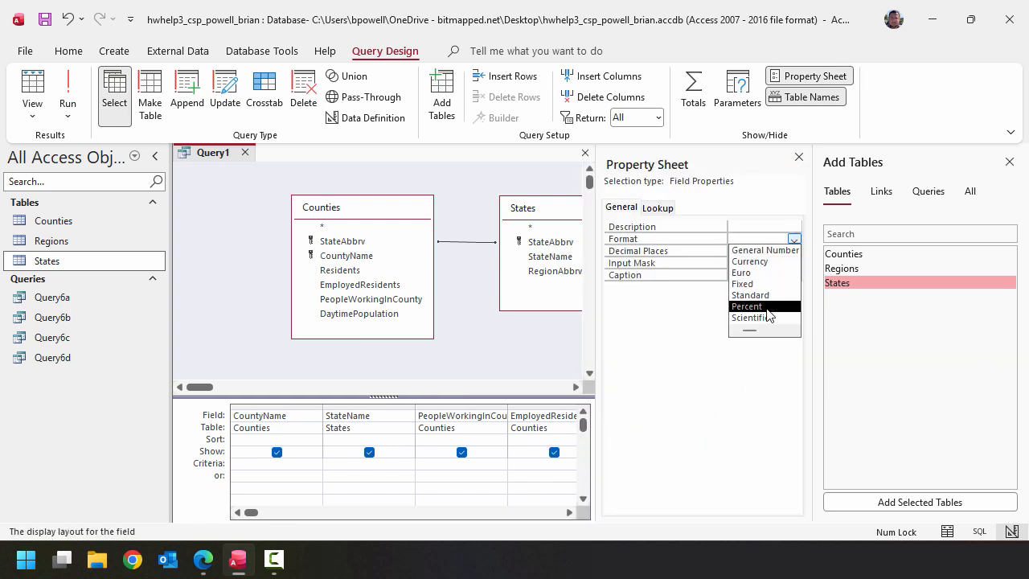
click(767, 309)
click(793, 251)
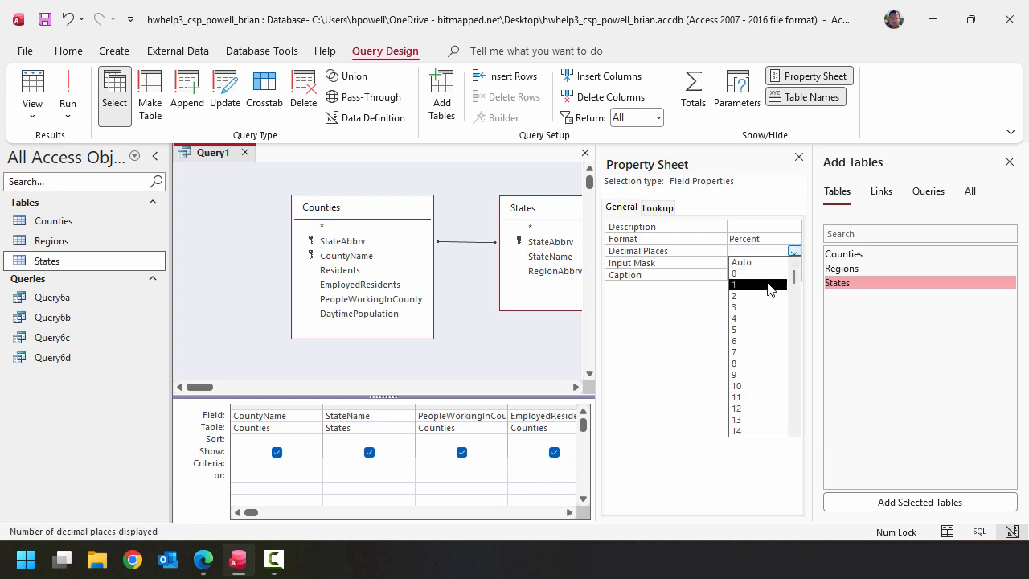
click(768, 286)
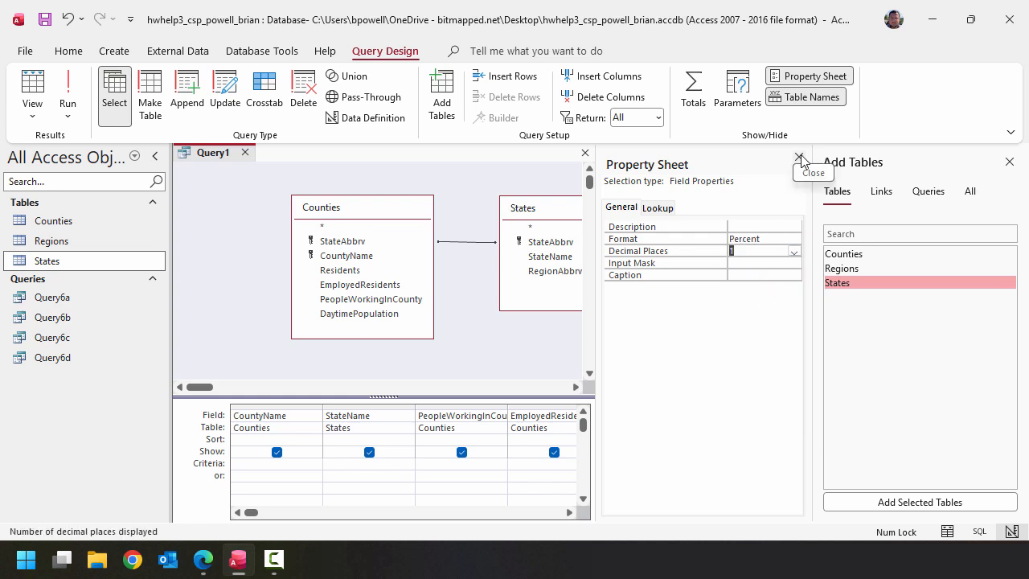
- Run the query with the percent formatting, save it as Query6e and close it
click(69, 90)
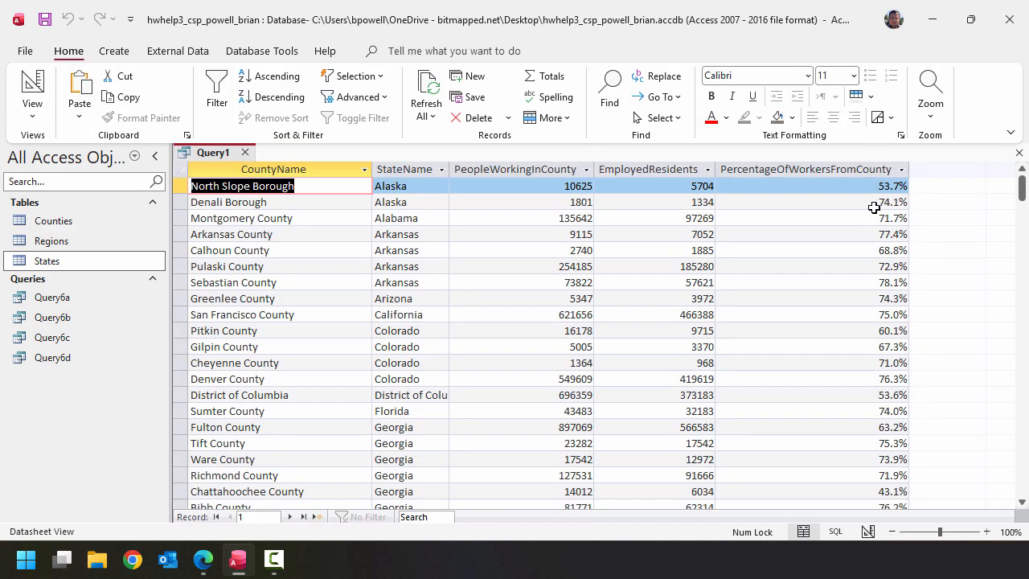
click(47, 18)
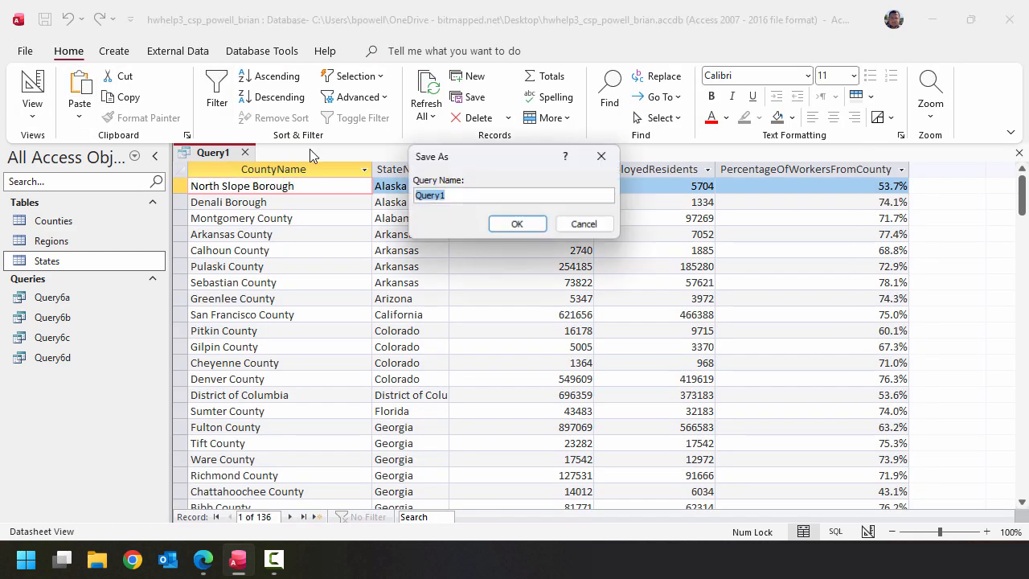
click(489, 196)
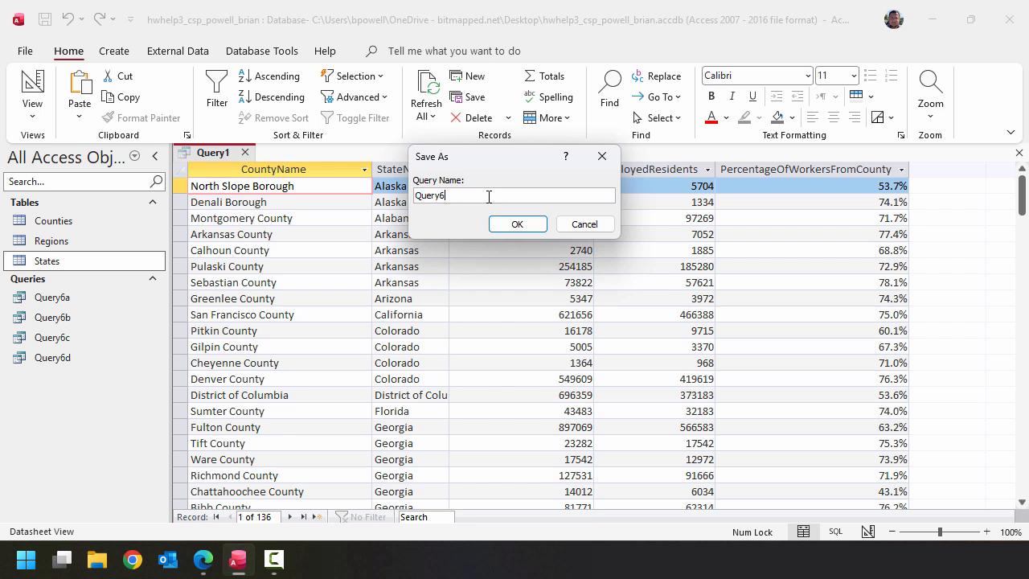
text(6e)
click(517, 224)
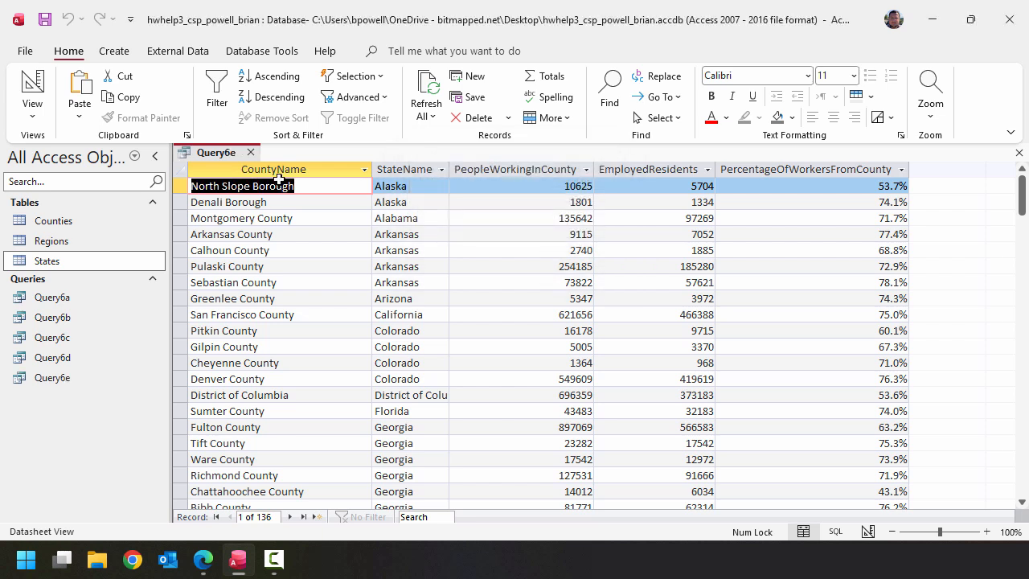
click(251, 153)
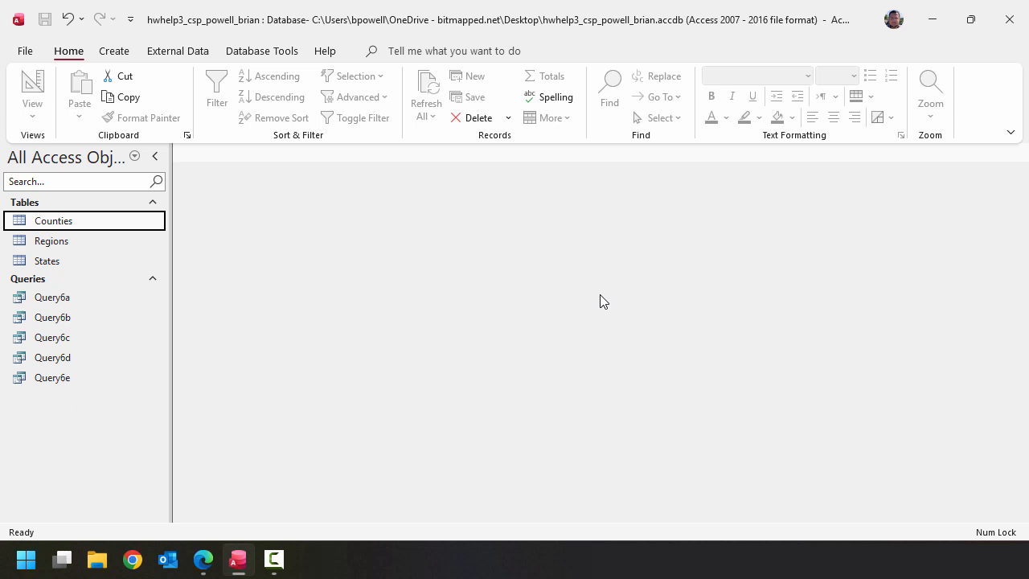
- Start a new design-view query with the States table and add its StateName field
click(112, 51)
click(267, 95)
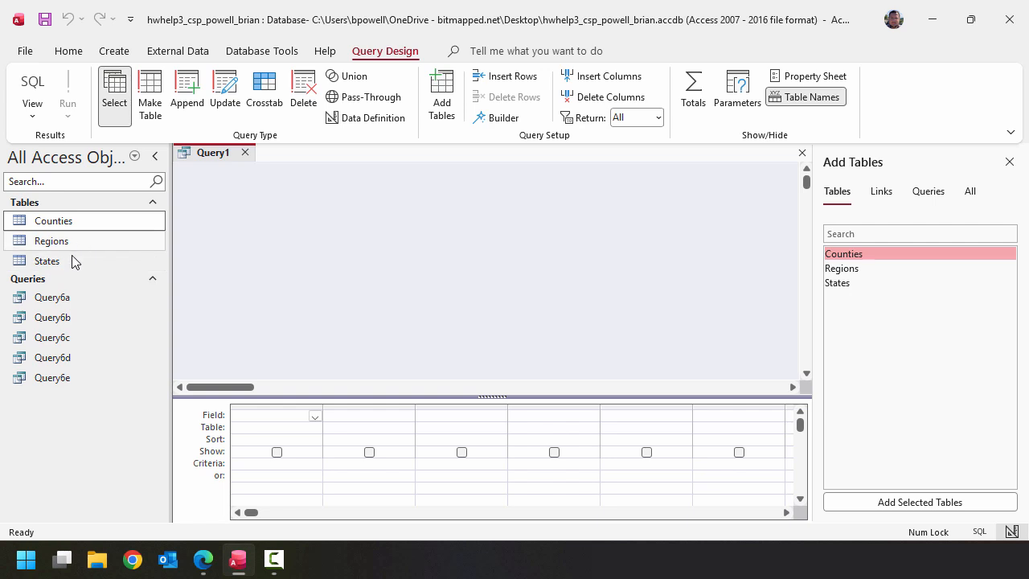
drag(69, 260, 317, 210)
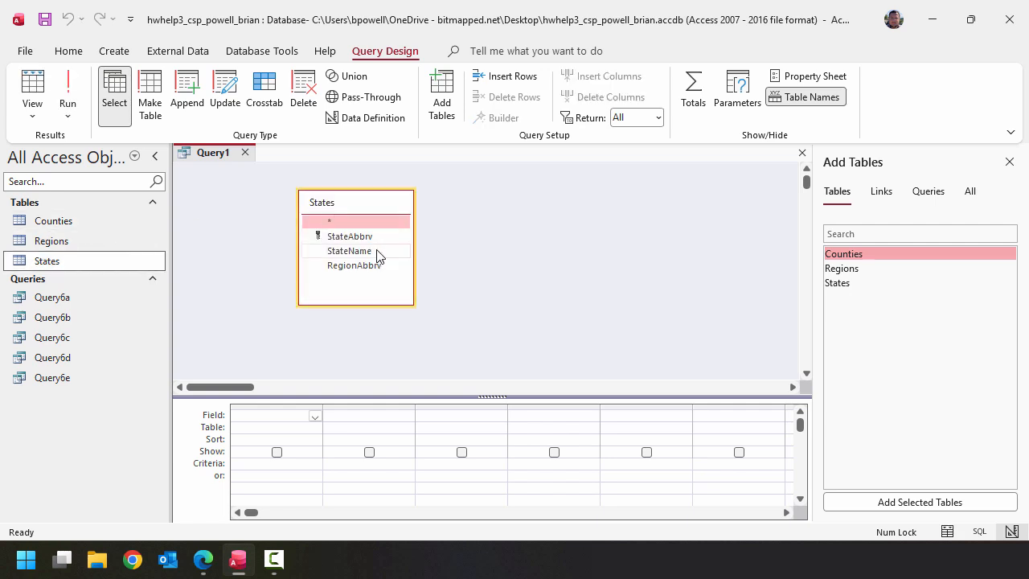
double_click(350, 250)
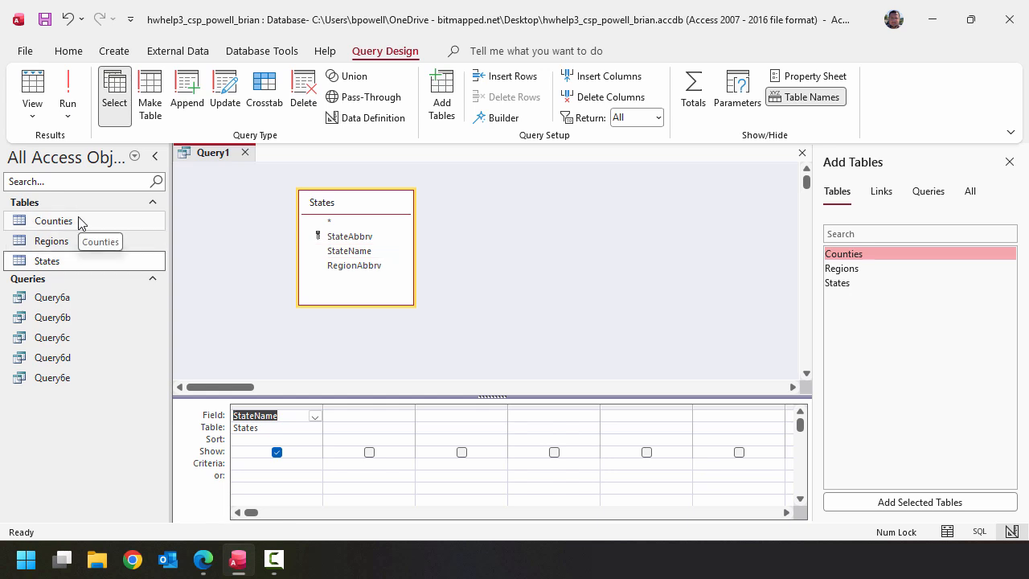
- Add the Counties table to the query, enlarge its field list, and add the Residents, EmployedResidents and PeopleWorkingInCounty fields
drag(79, 223, 499, 213)
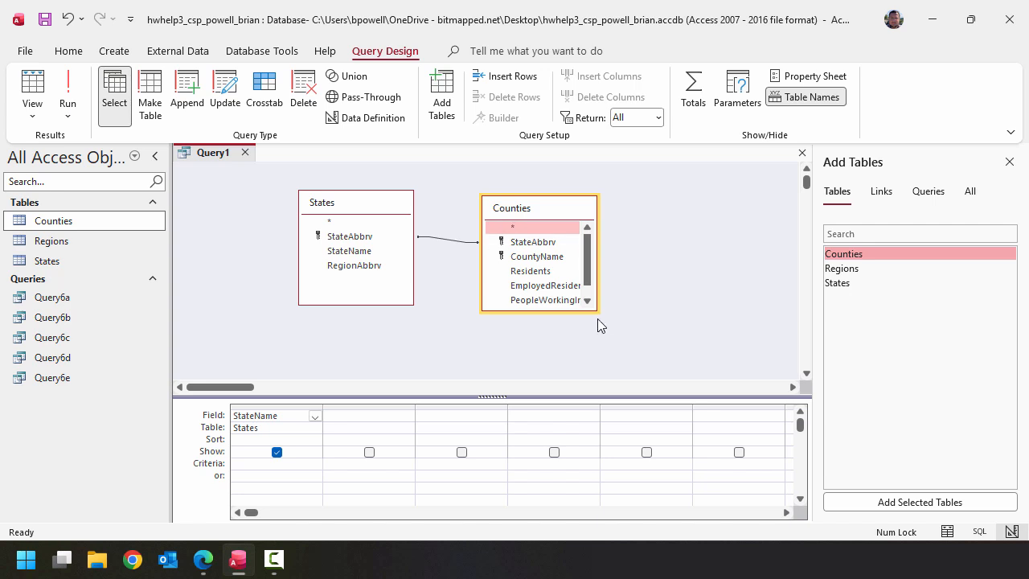
drag(584, 313, 585, 347)
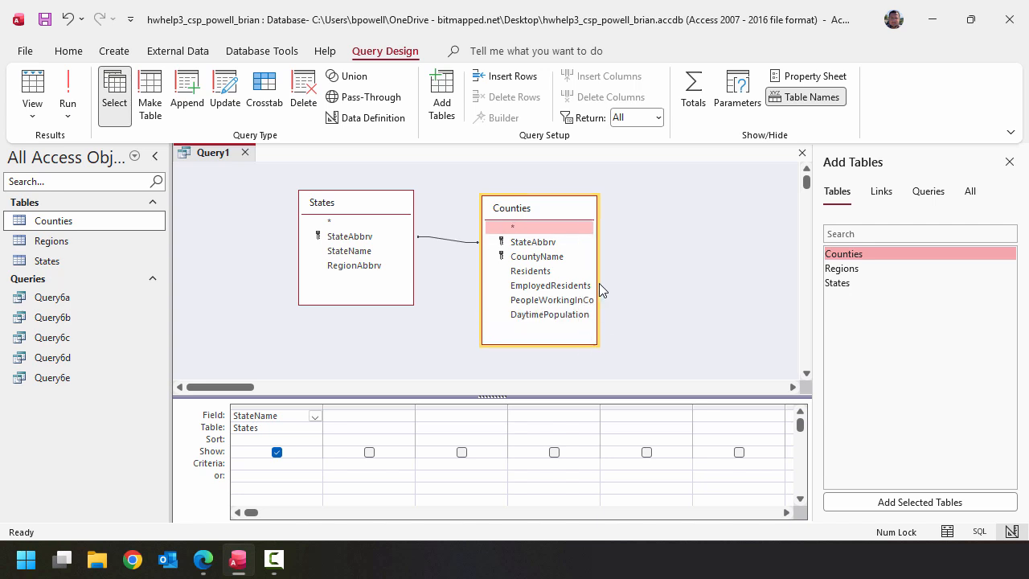
drag(592, 283, 631, 283)
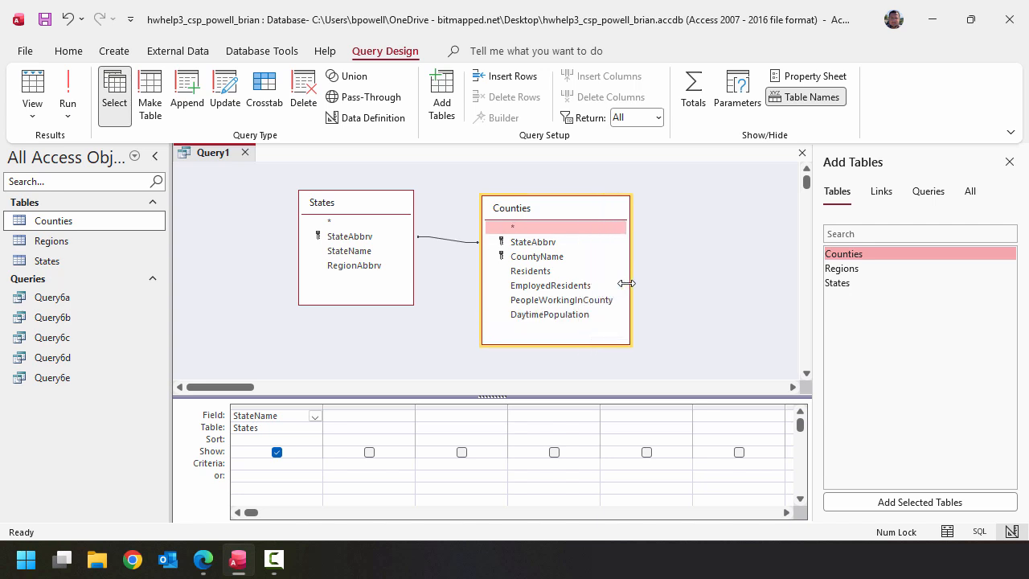
double_click(565, 271)
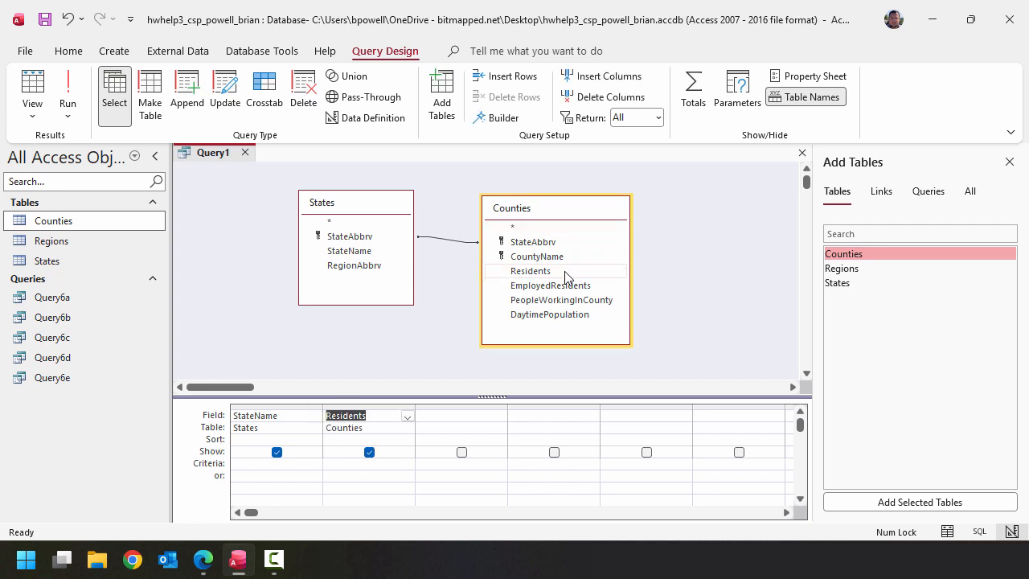
double_click(569, 286)
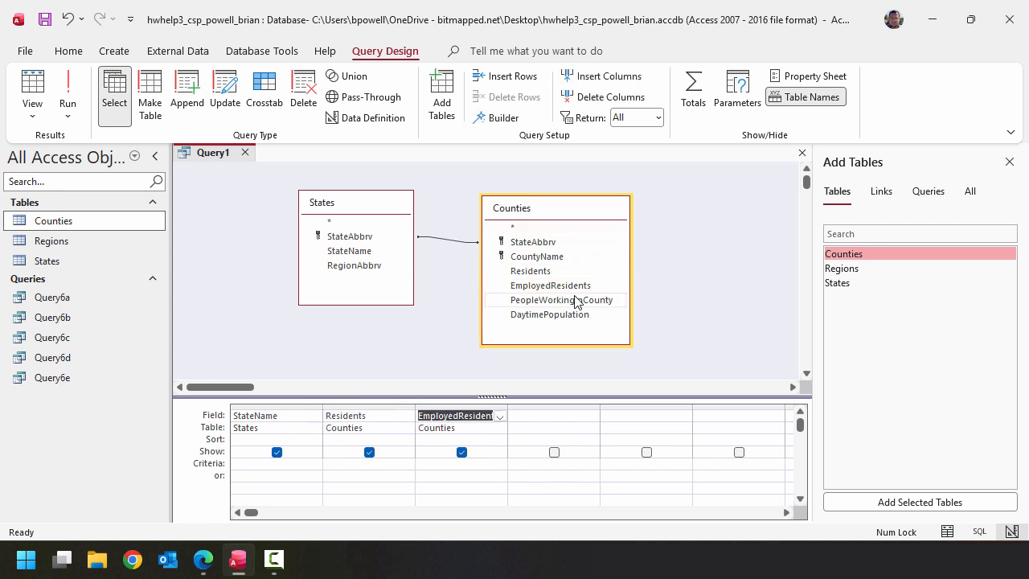
double_click(575, 300)
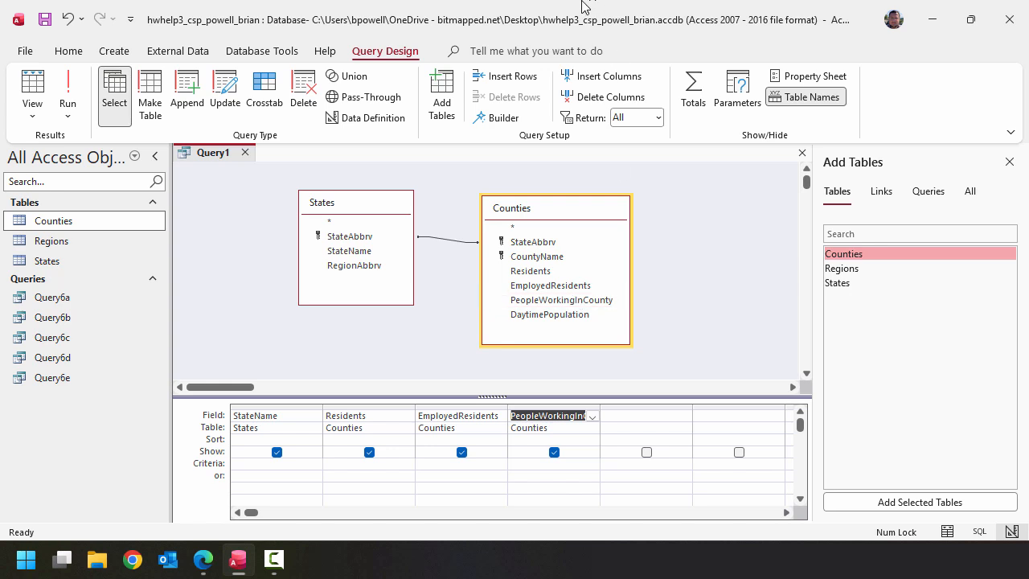
- Turn on totals, set Residents, EmployedResidents and PeopleWorkingInCounty to Sum, and widen the PeopleWorkingInCounty design column
click(706, 112)
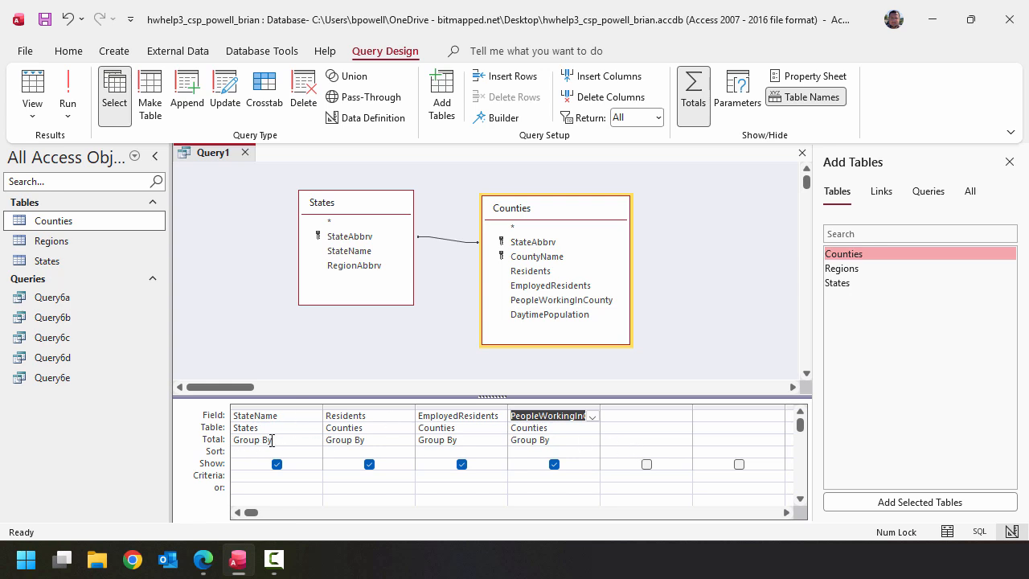
click(397, 442)
click(407, 440)
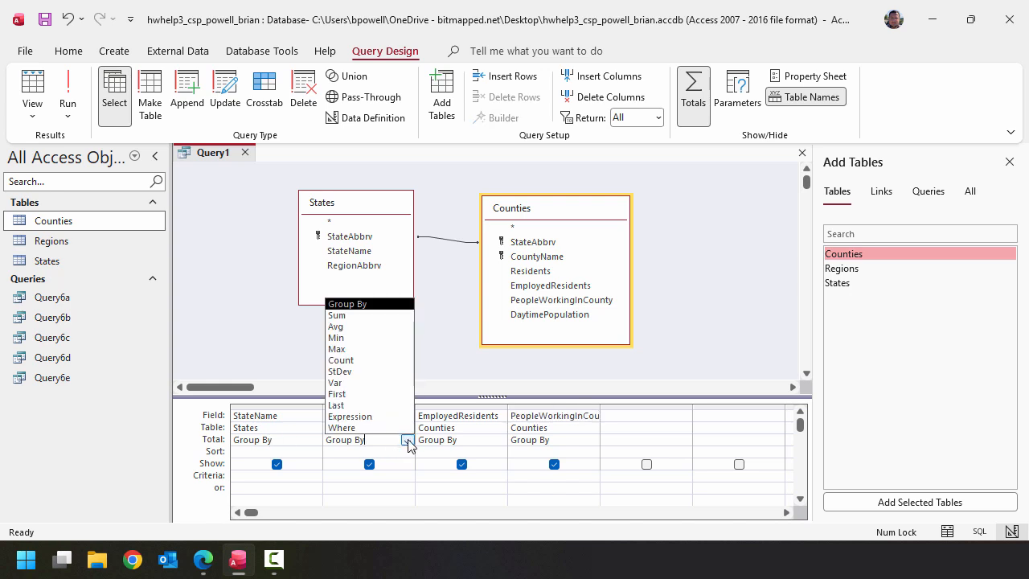
click(337, 315)
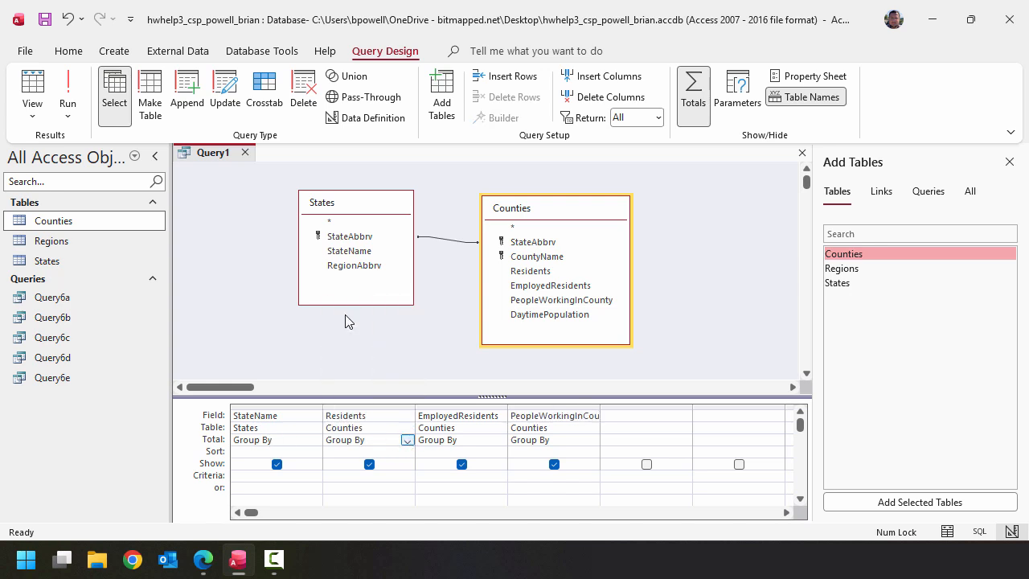
click(502, 439)
click(499, 440)
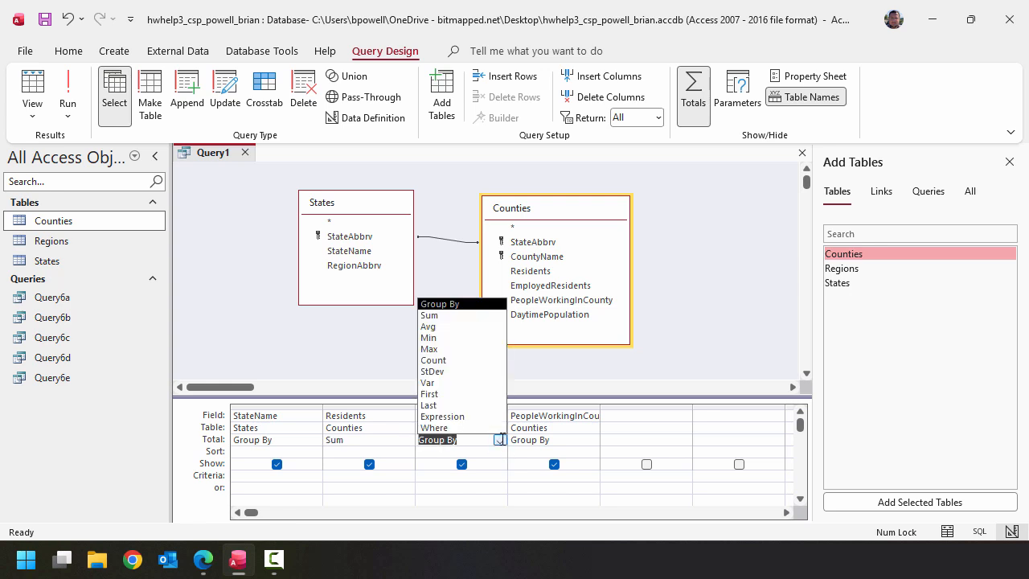
click(442, 315)
click(584, 440)
click(591, 441)
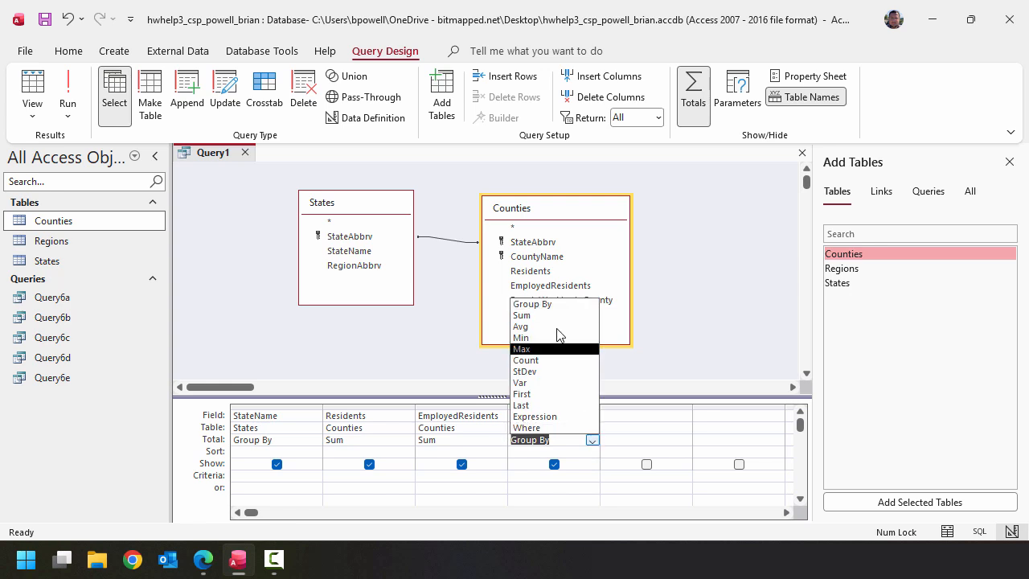
click(552, 315)
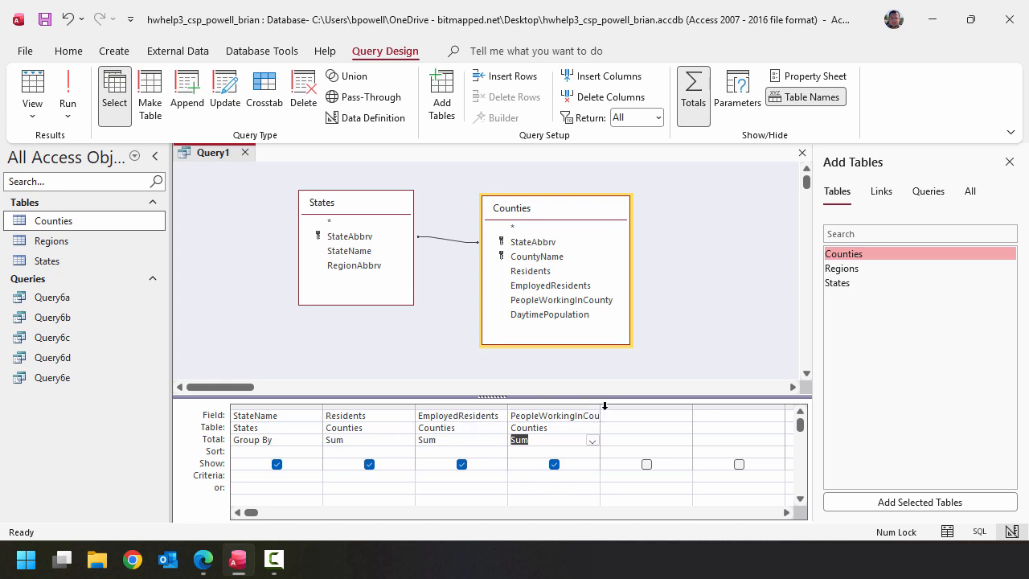
drag(600, 406, 633, 406)
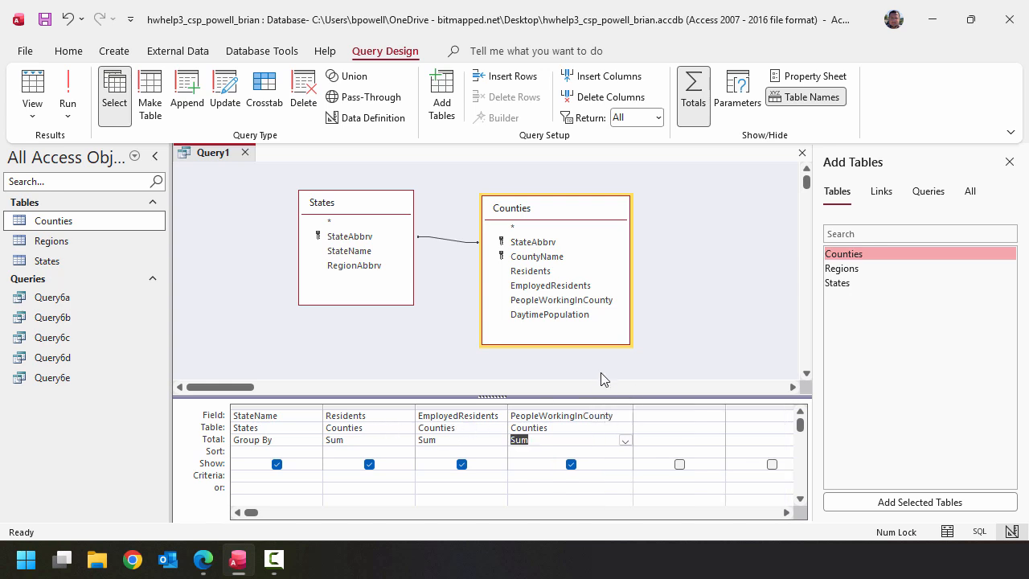
- Run the totals query and fit all four result columns to their contents
click(73, 78)
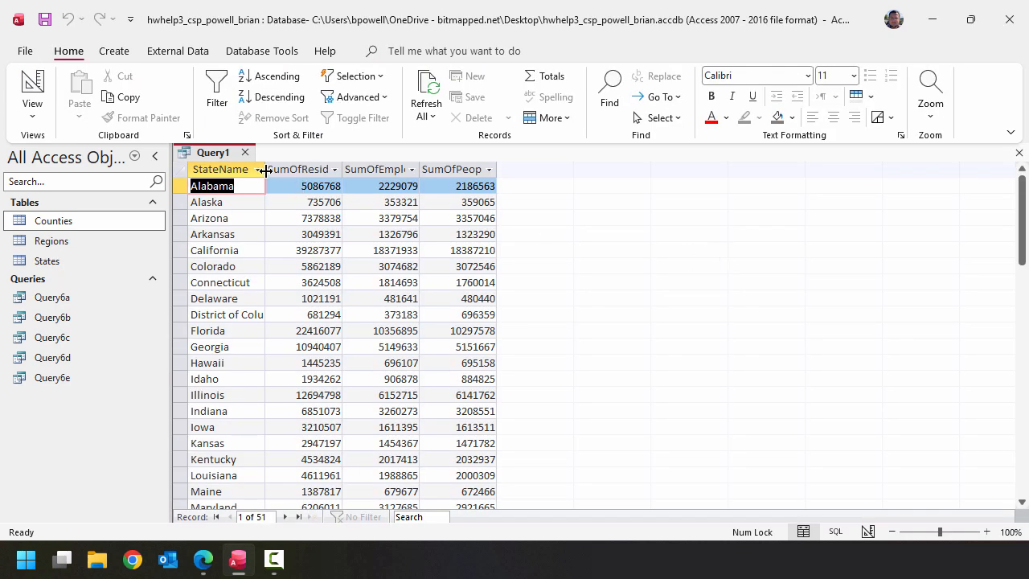
double_click(264, 169)
double_click(375, 169)
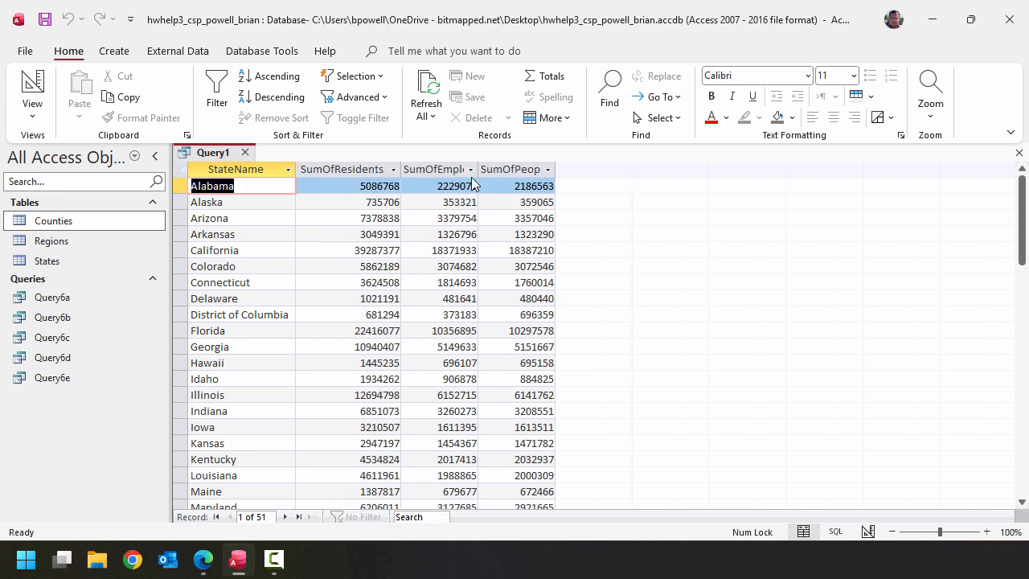
double_click(477, 169)
double_click(633, 169)
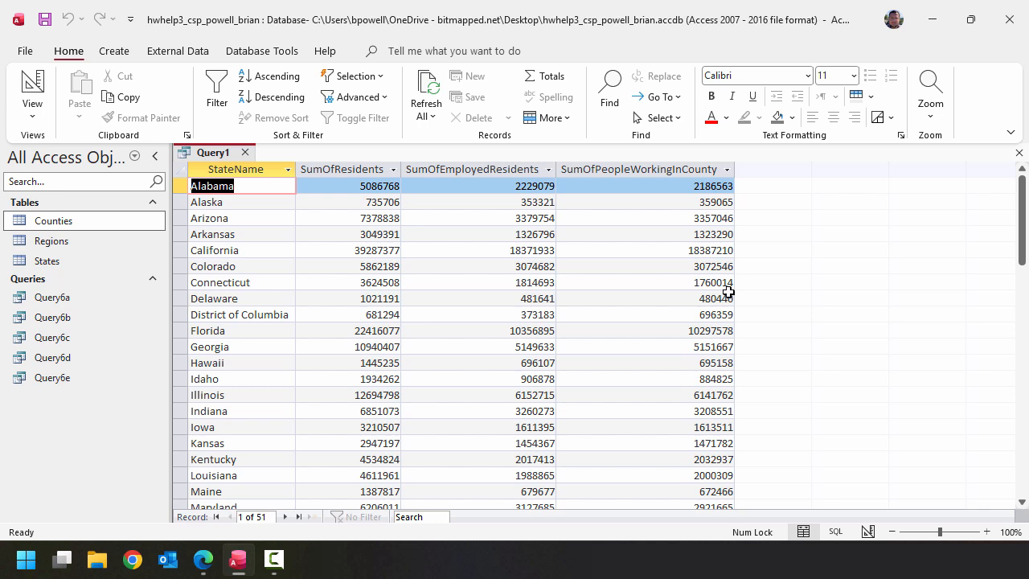
- Return to design view and set the Residents field's format to Standard with 0 decimal places
click(32, 81)
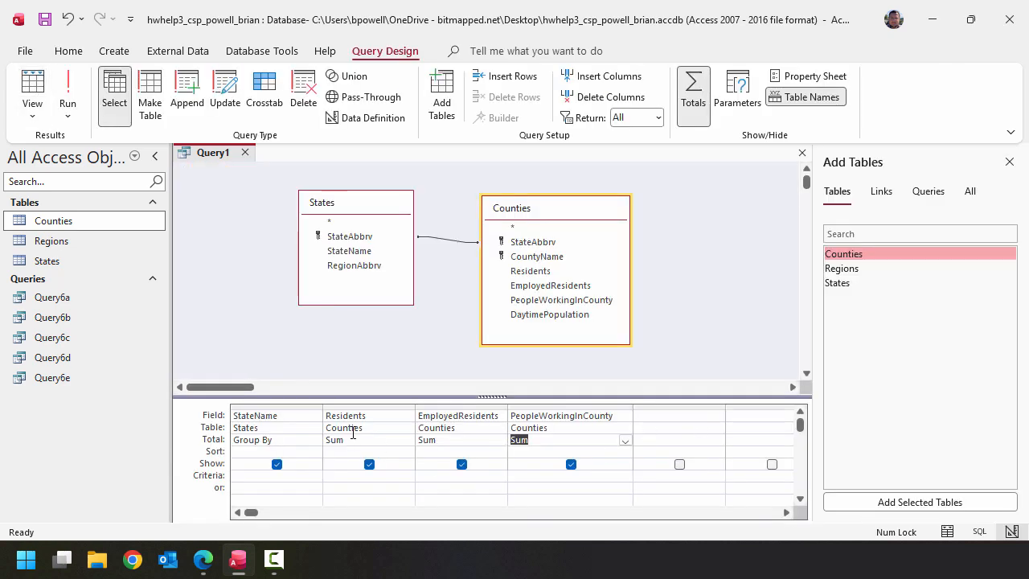
click(1010, 163)
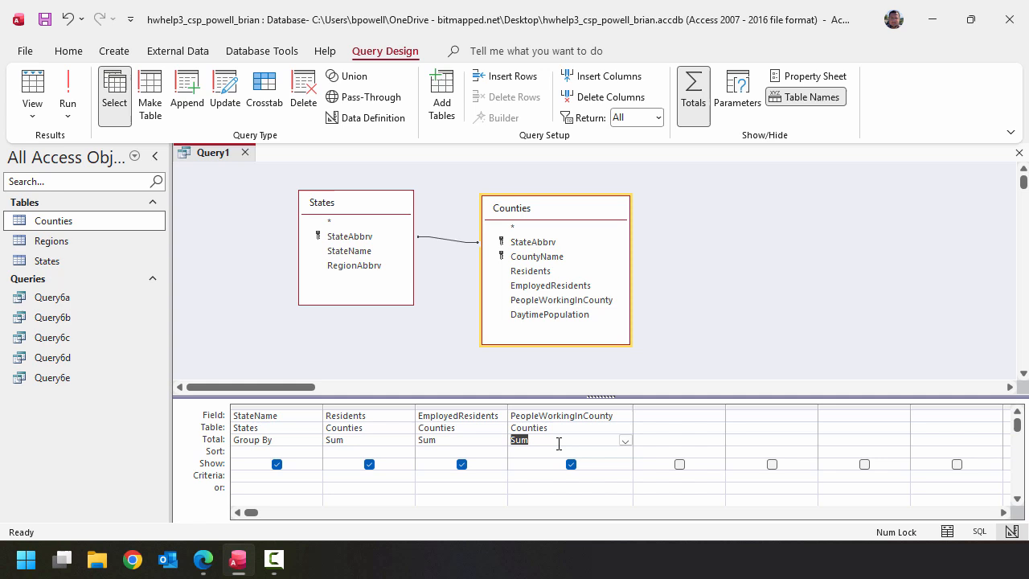
click(378, 429)
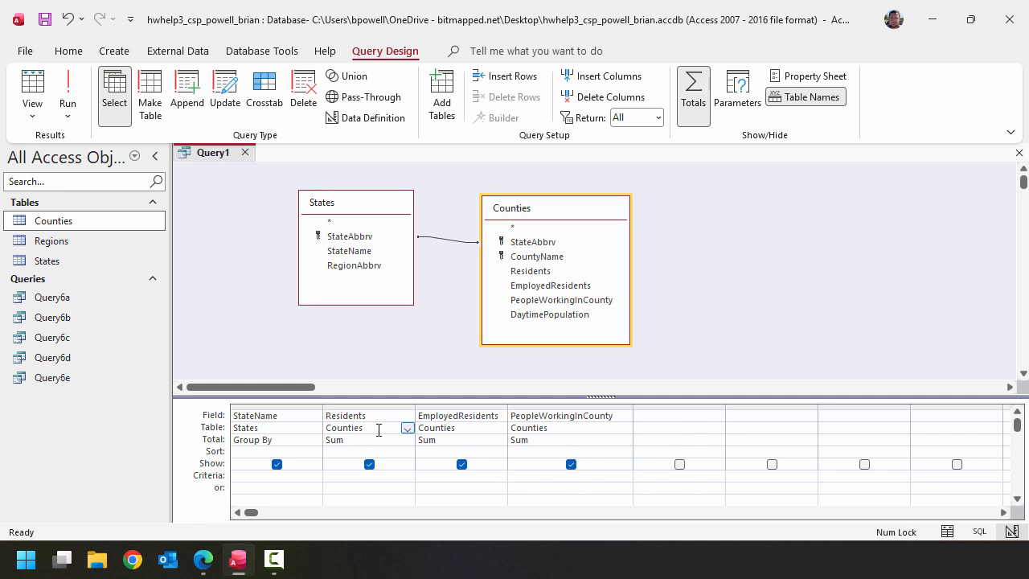
right_click(378, 429)
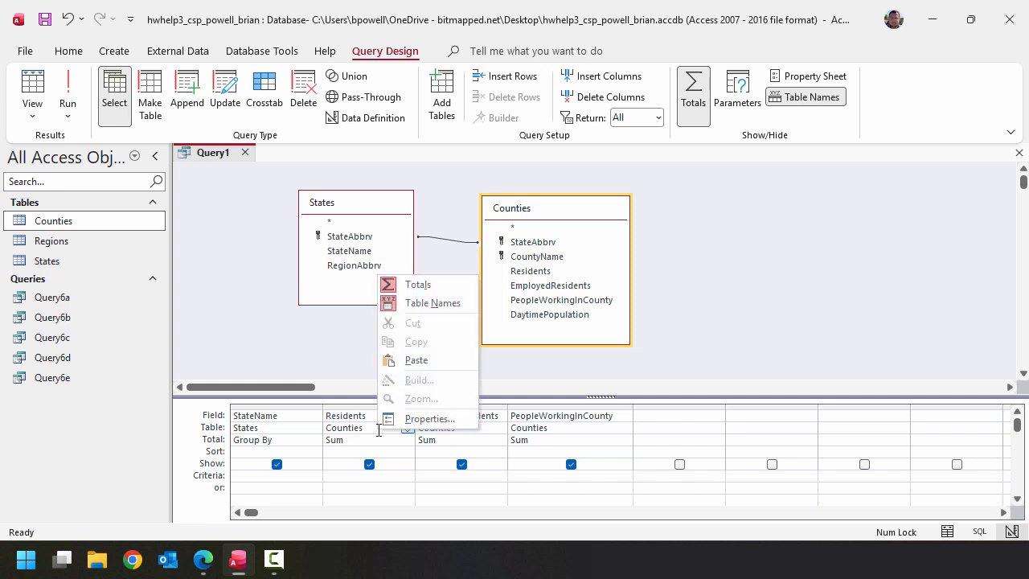
click(446, 417)
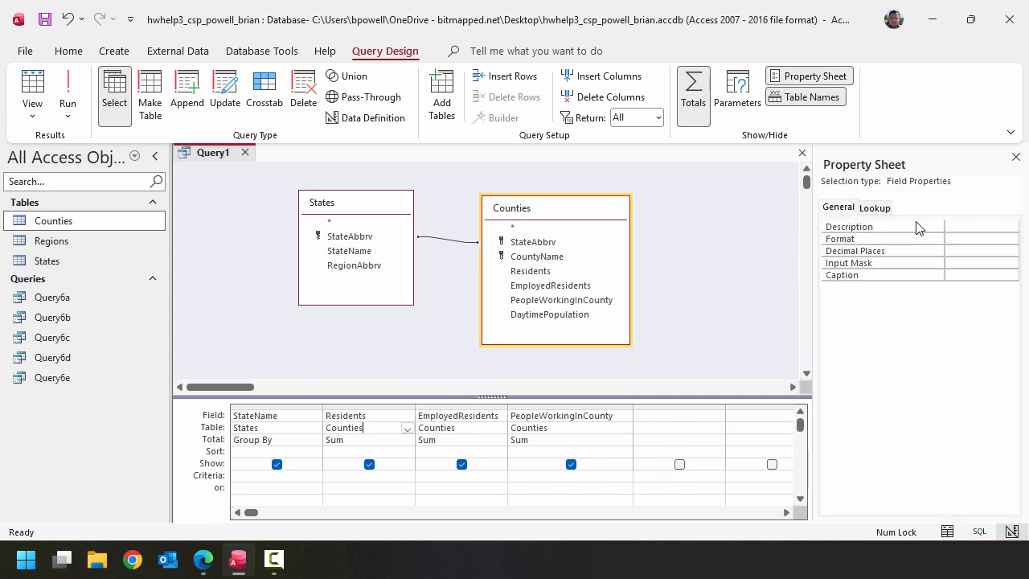
click(1012, 239)
click(967, 295)
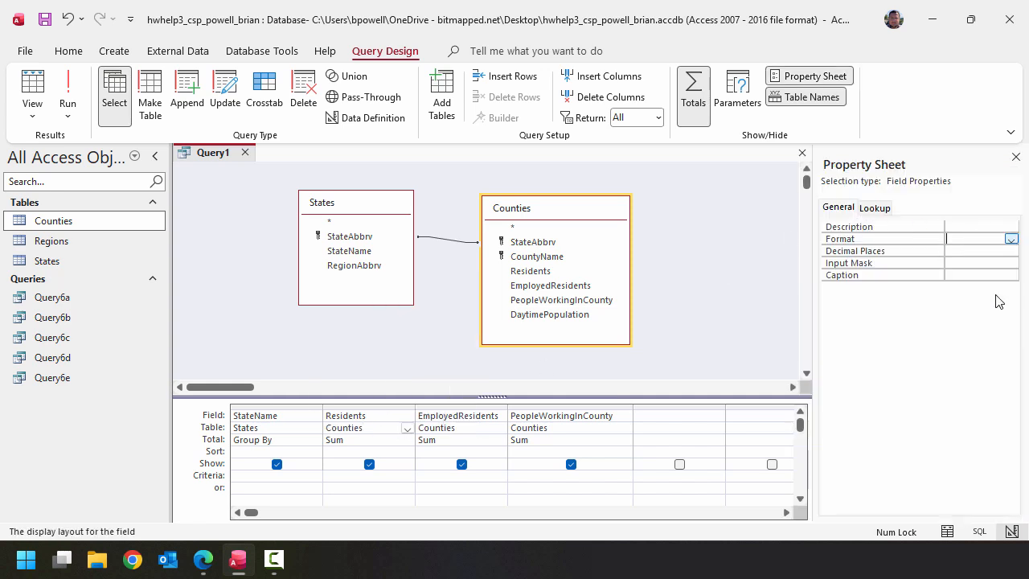
click(1010, 251)
click(987, 274)
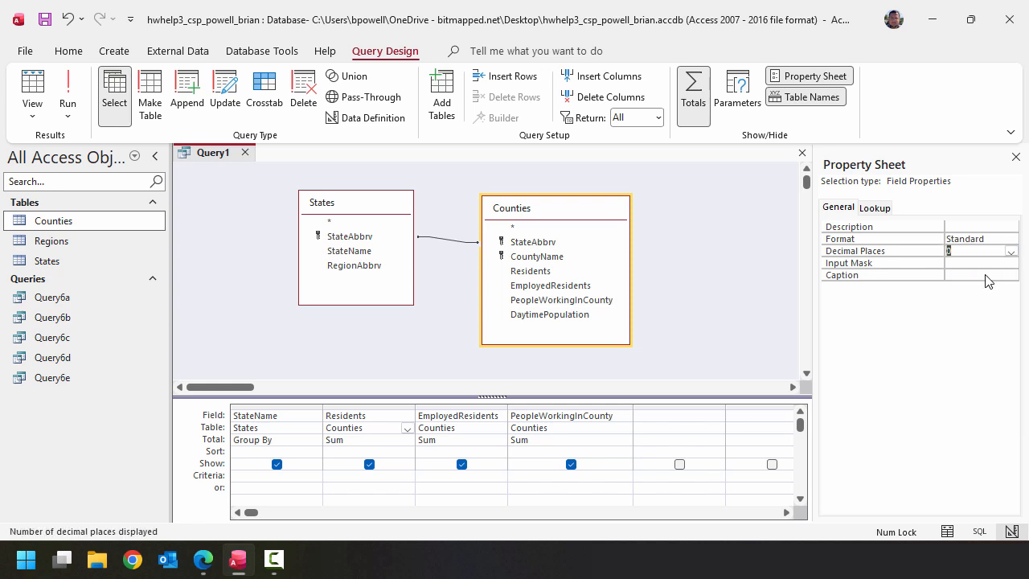
- Set the EmployedResidents field's format to Standard with 0 decimal places
click(452, 440)
click(1011, 240)
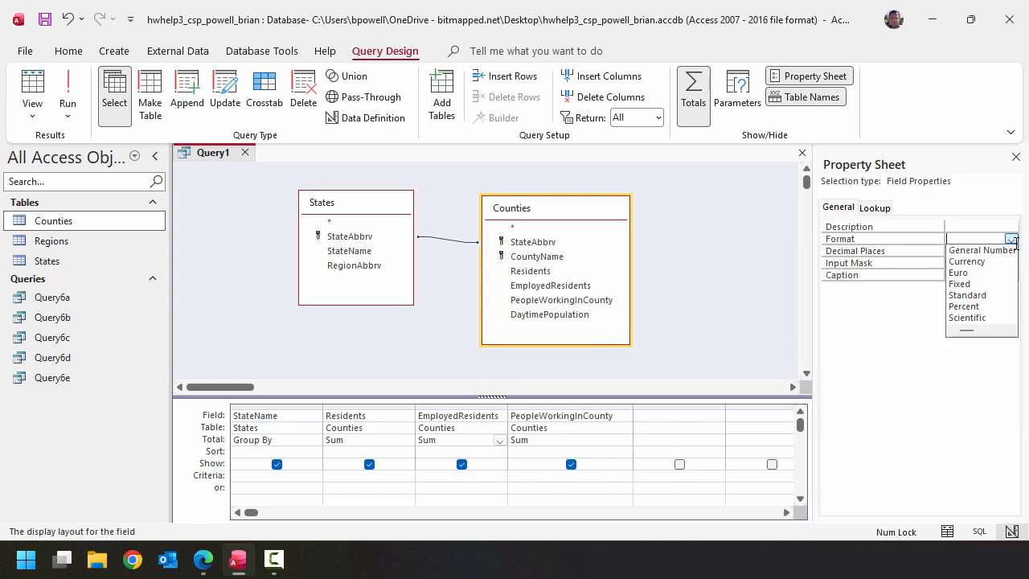
click(976, 294)
click(1010, 251)
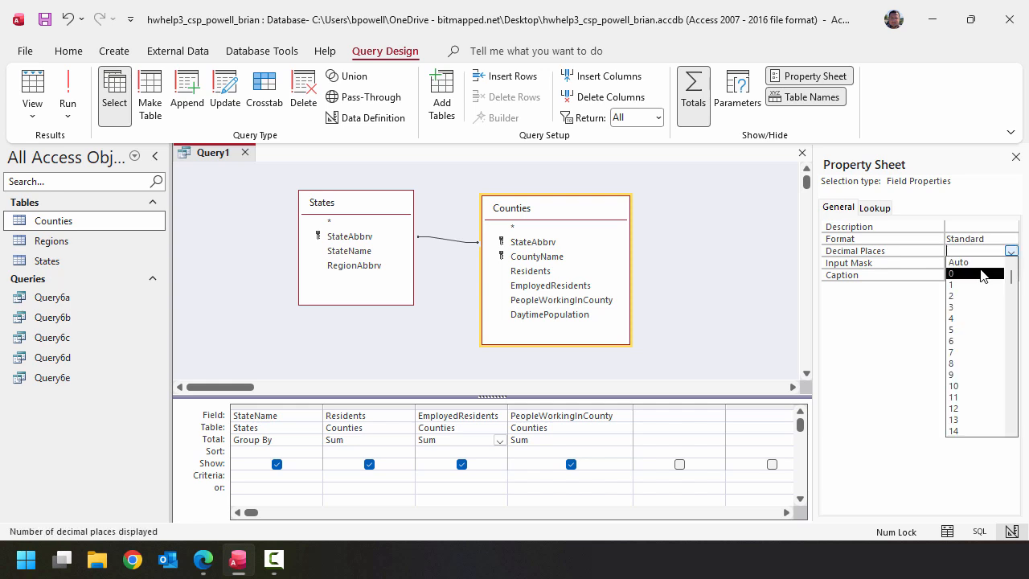
click(976, 274)
- Set the PeopleWorkingInCounty field's format to Standard with 0 decimal places
click(582, 440)
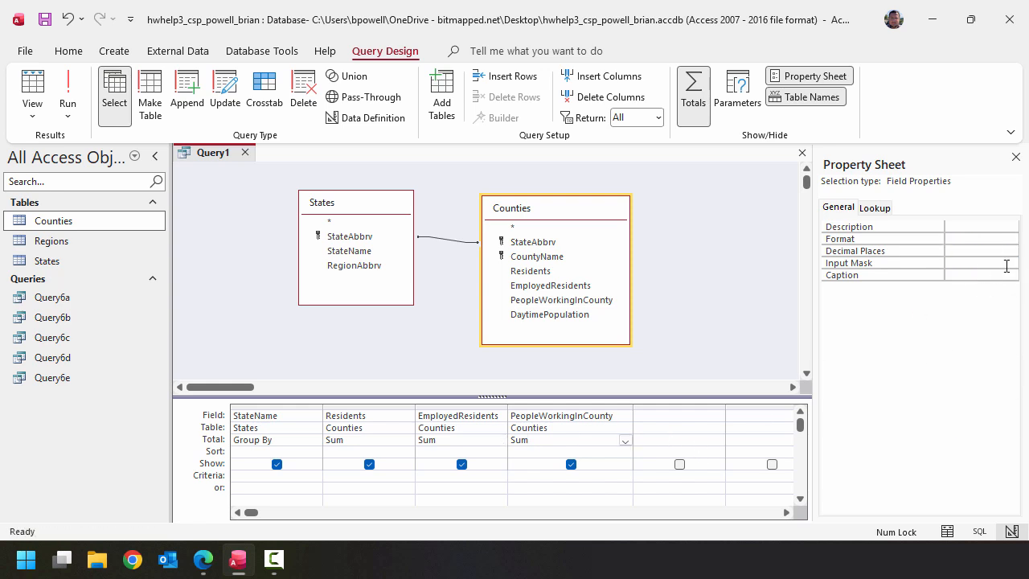
click(1011, 239)
click(989, 302)
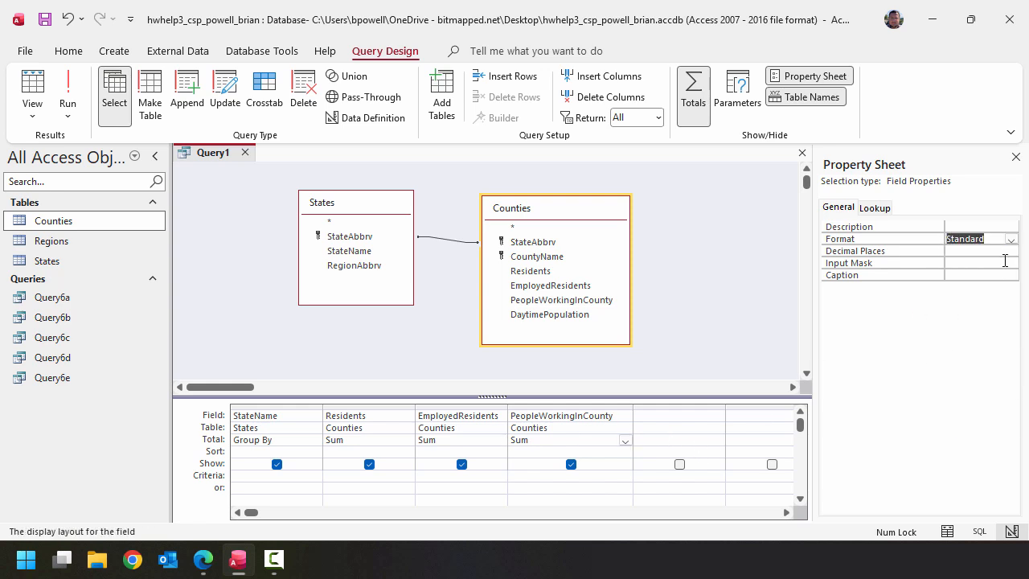
click(1010, 251)
click(984, 272)
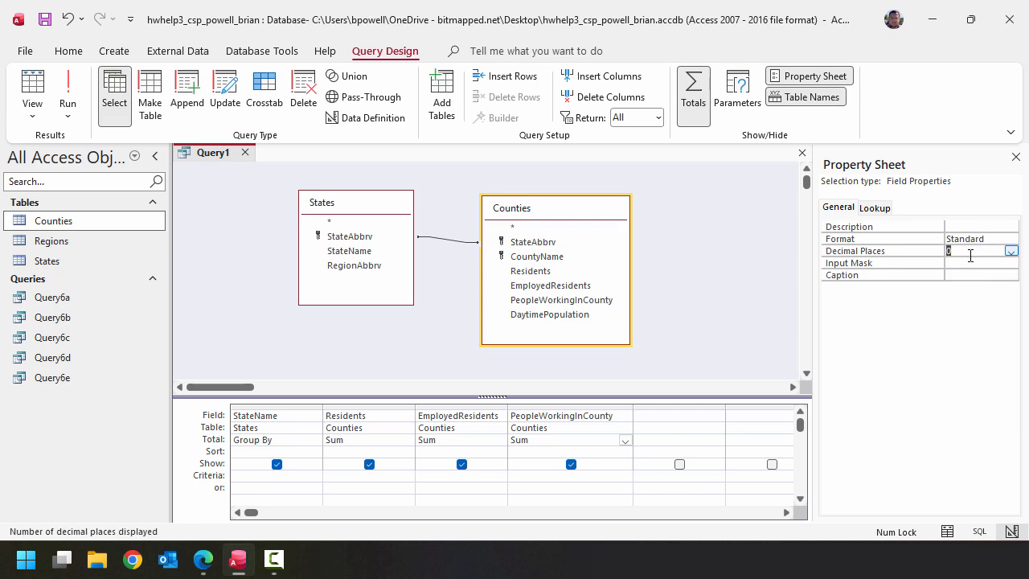
- Run the formatted totals query, save it as Query6f and close it
click(68, 86)
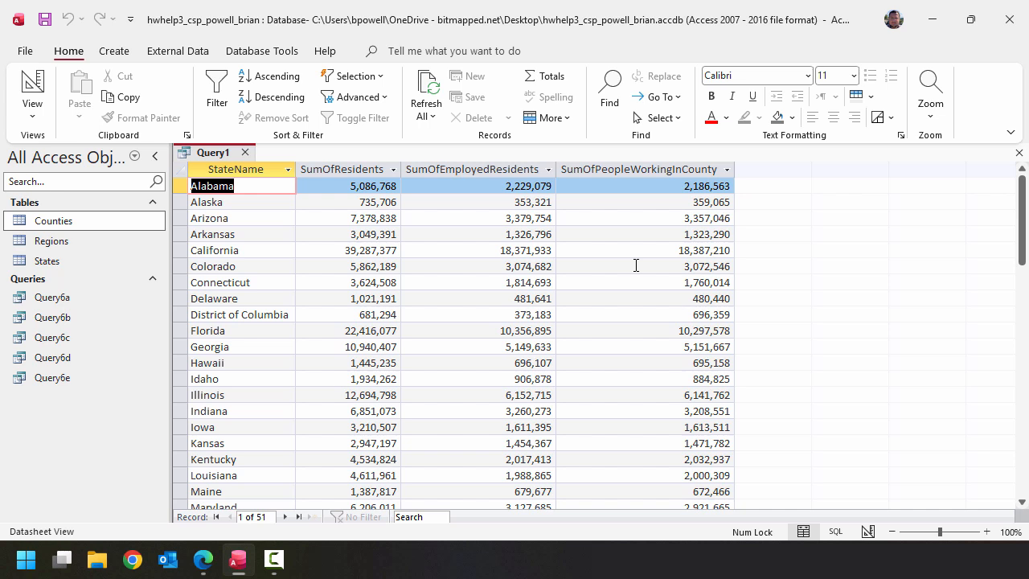
click(45, 19)
click(491, 193)
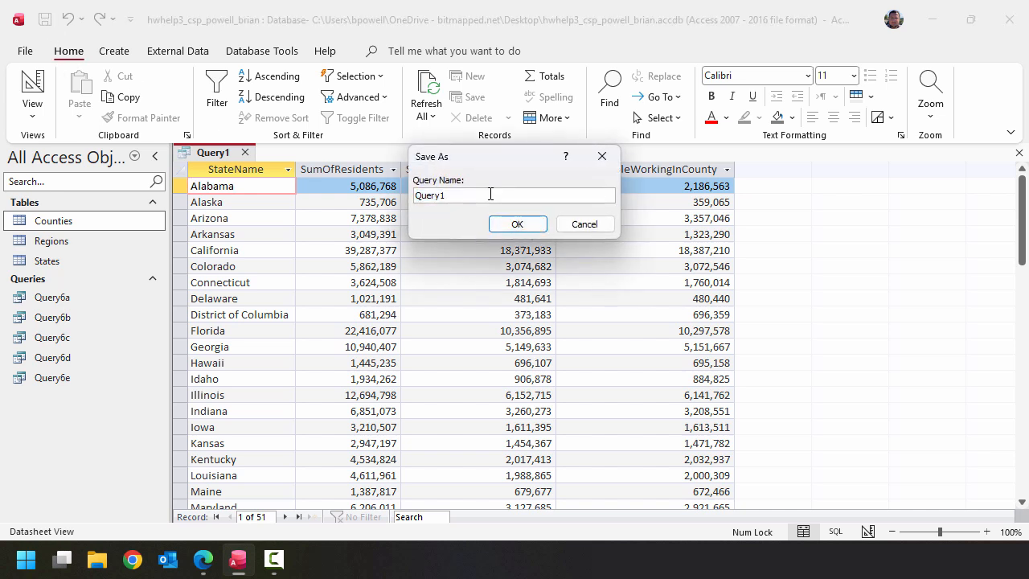
key(BackSpace)
text(6f)
click(537, 229)
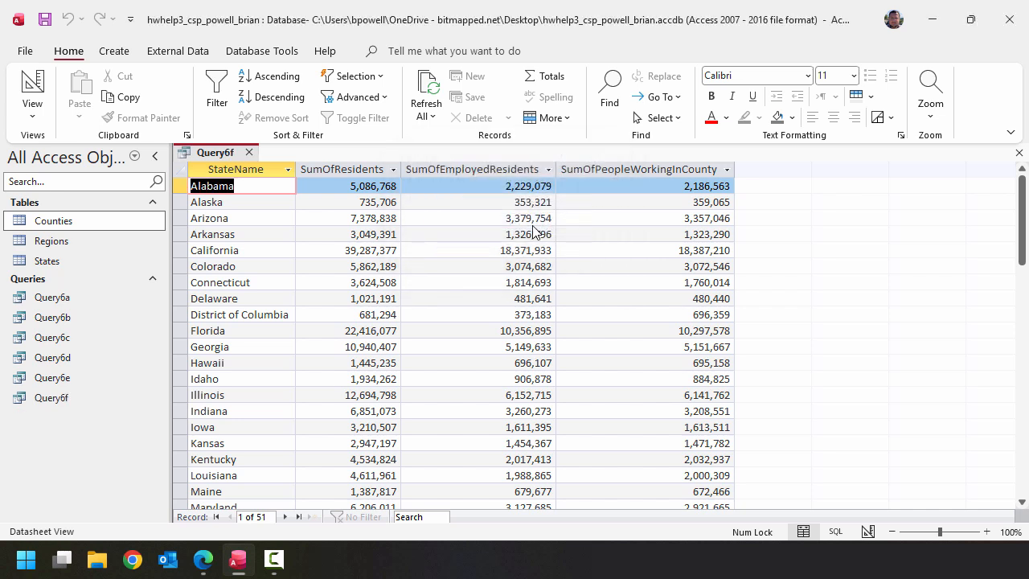
click(249, 151)
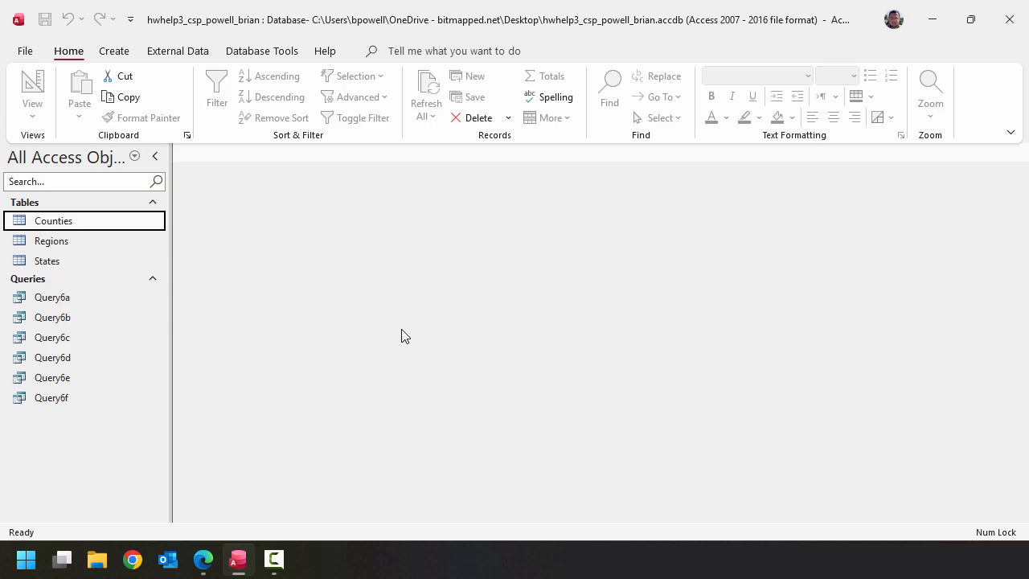
- Switch to the instructions PDF in Edge and copy the complete SQL code from item g
key(alt+Tab)
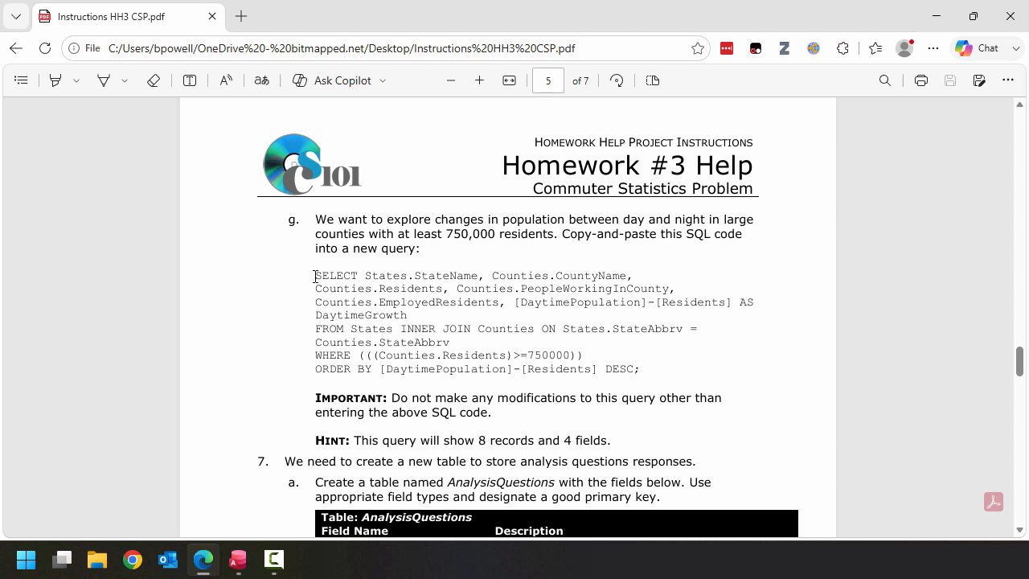
drag(315, 276, 630, 370)
click(316, 275)
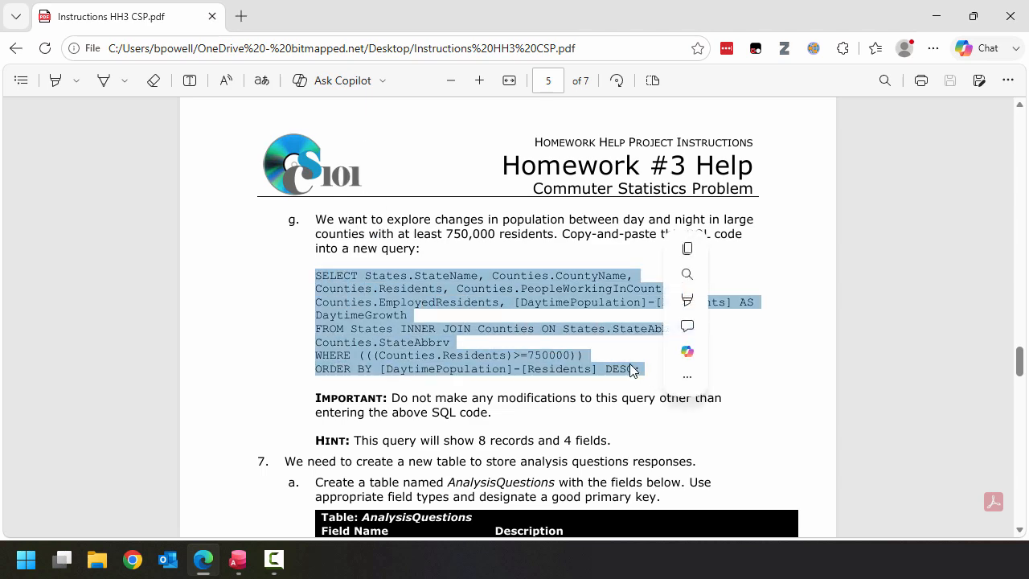
right_click(567, 323)
click(632, 232)
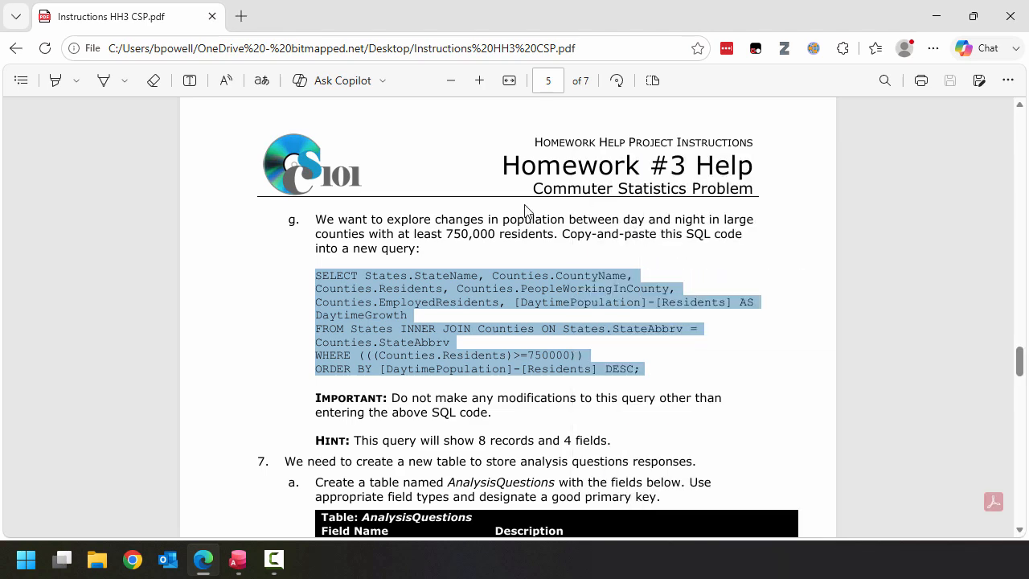
- Switch back to Access, create a new SQL query, and replace its default SELECT statement with the copied SQL code
key(alt+Tab)
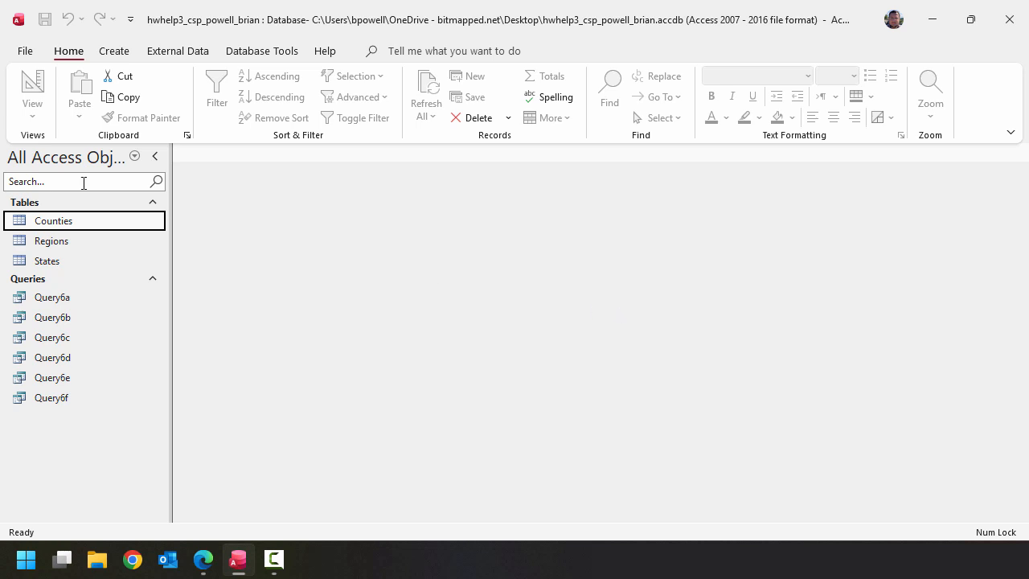
click(115, 52)
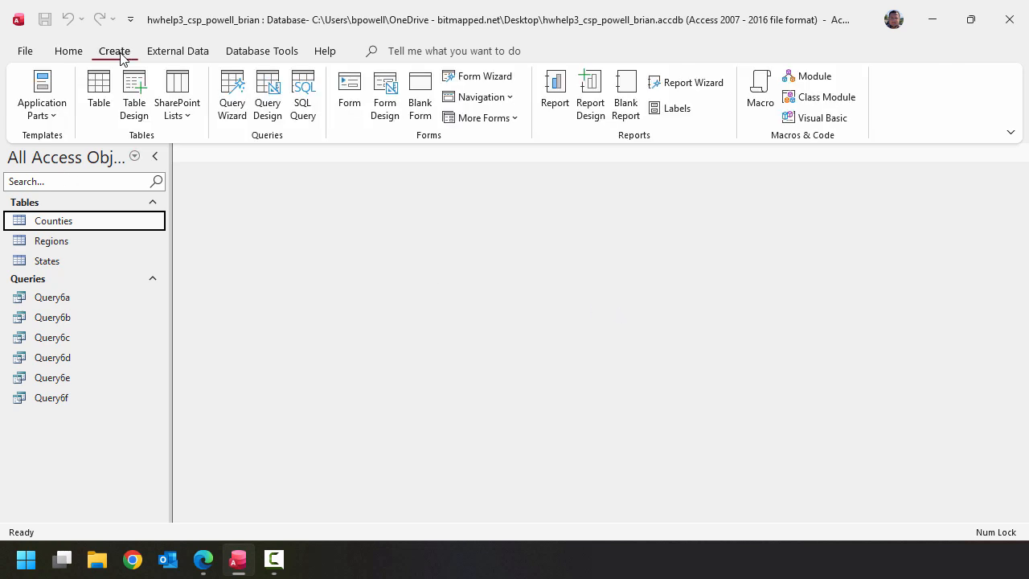
click(310, 115)
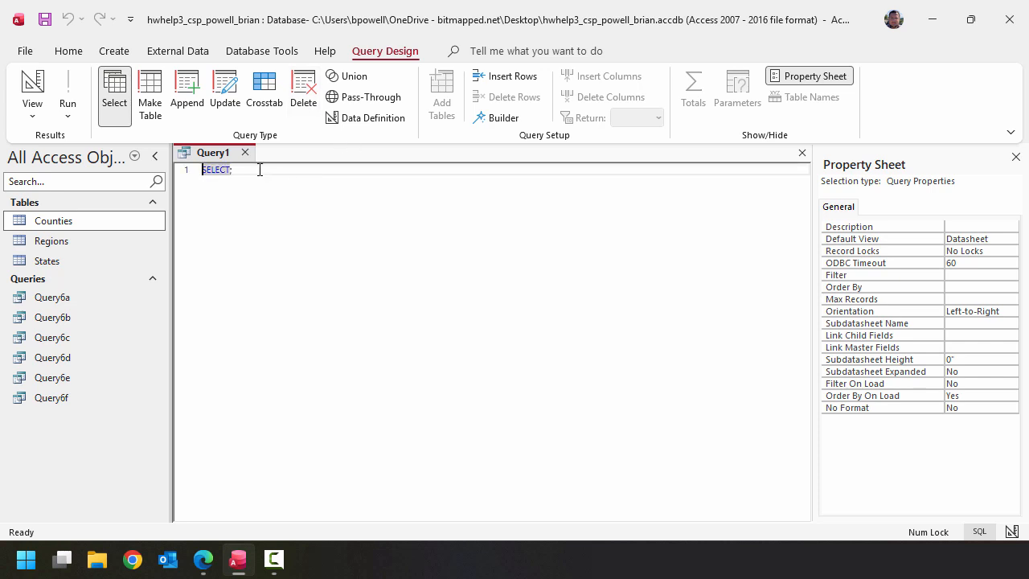
click(258, 170)
key(BackSpace)
key(BackSpace)
key(BackSpace)
key(BackSpace)
key(BackSpace)
key(BackSpace)
key(BackSpace)
right_click(259, 169)
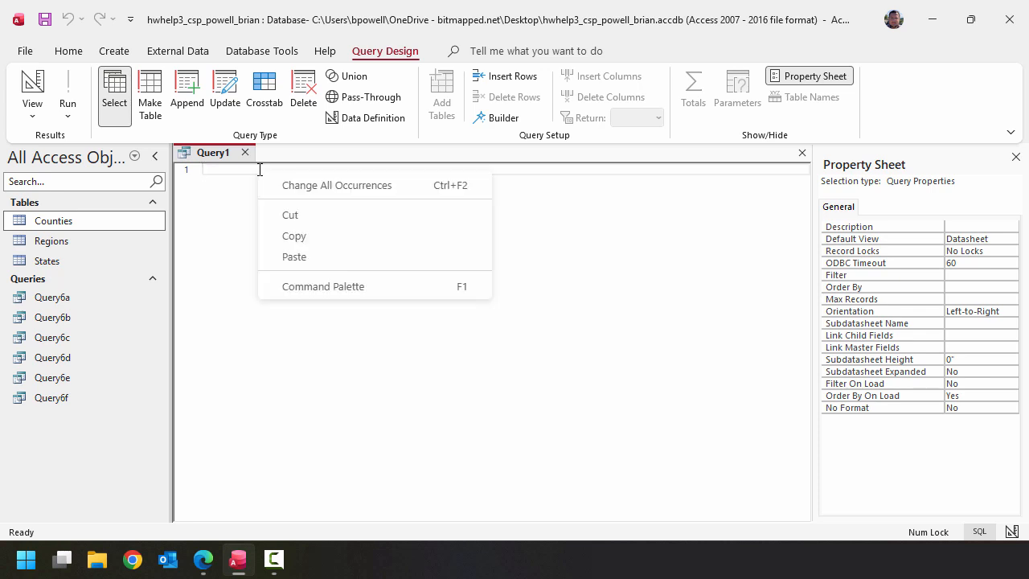
click(301, 256)
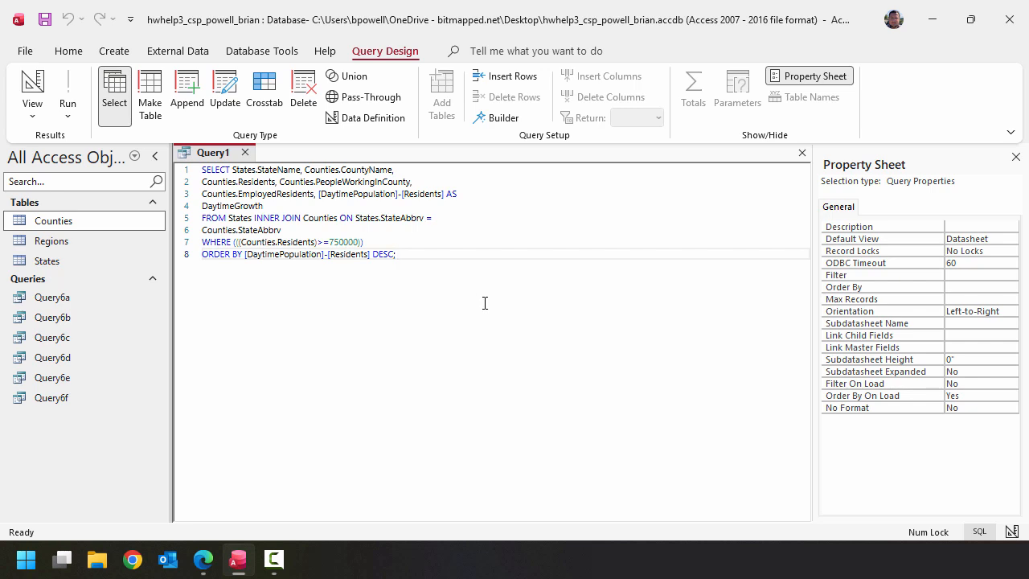
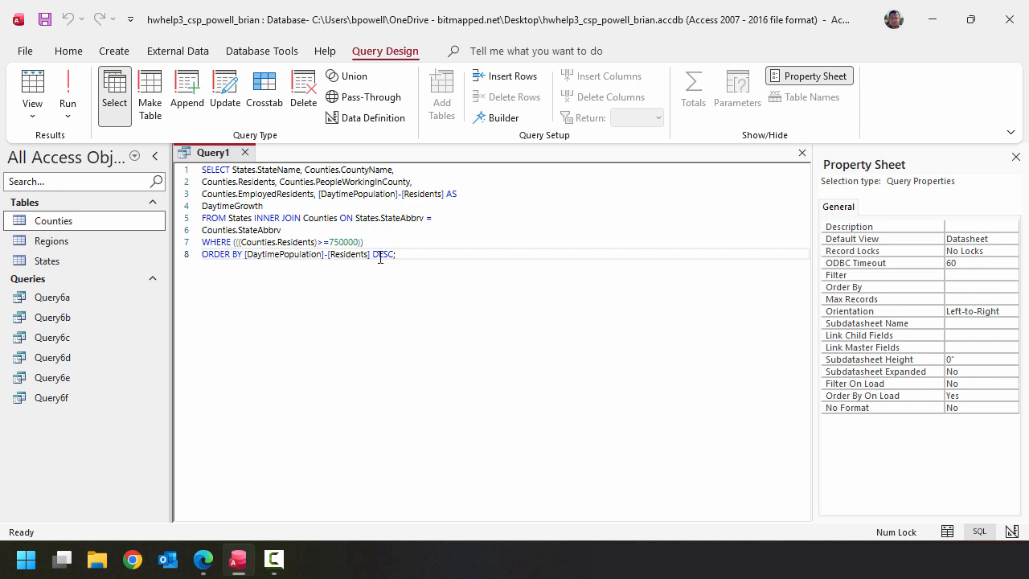
- Run the SQL query and widen the DaytimeGrowth column to fit its full heading
click(68, 88)
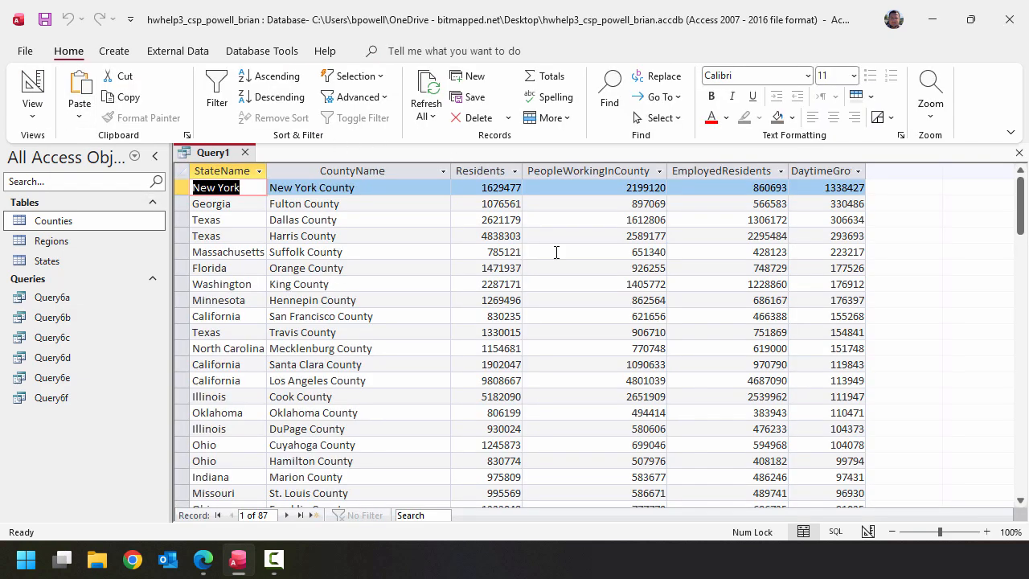
double_click(865, 171)
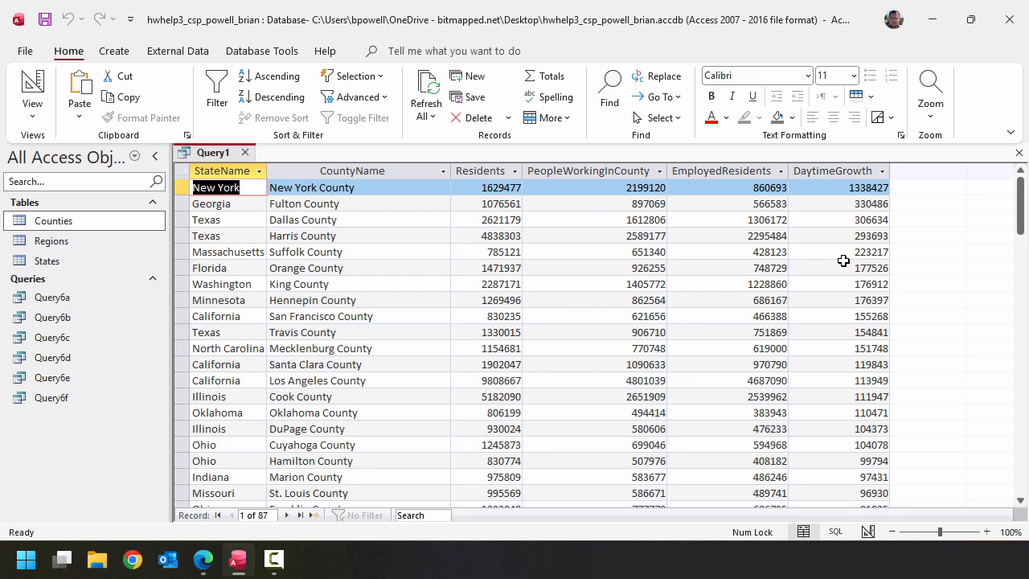
- Save the query as Query6g and close it
click(45, 18)
click(496, 195)
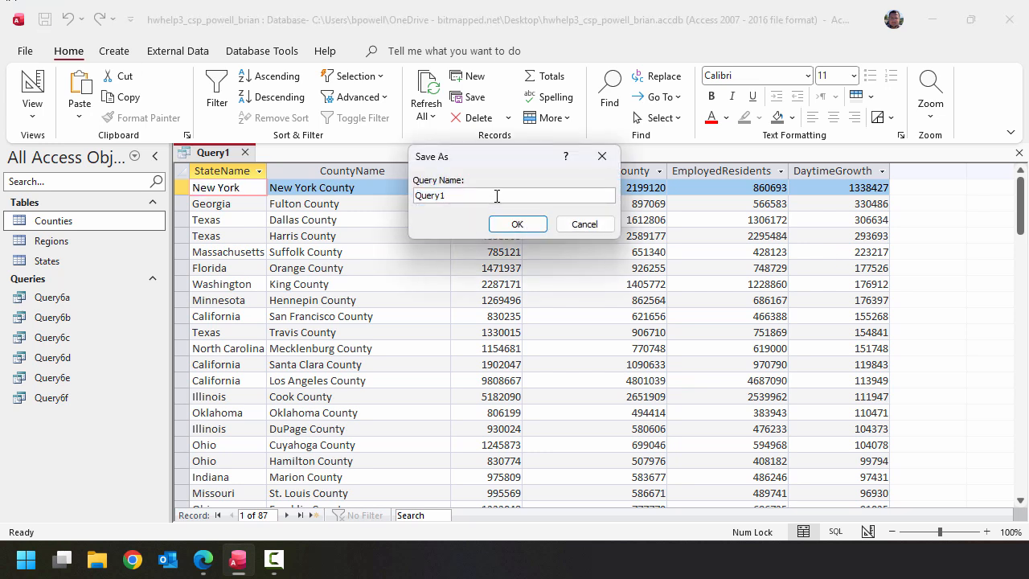
key(BackSpace)
text(6g)
click(518, 225)
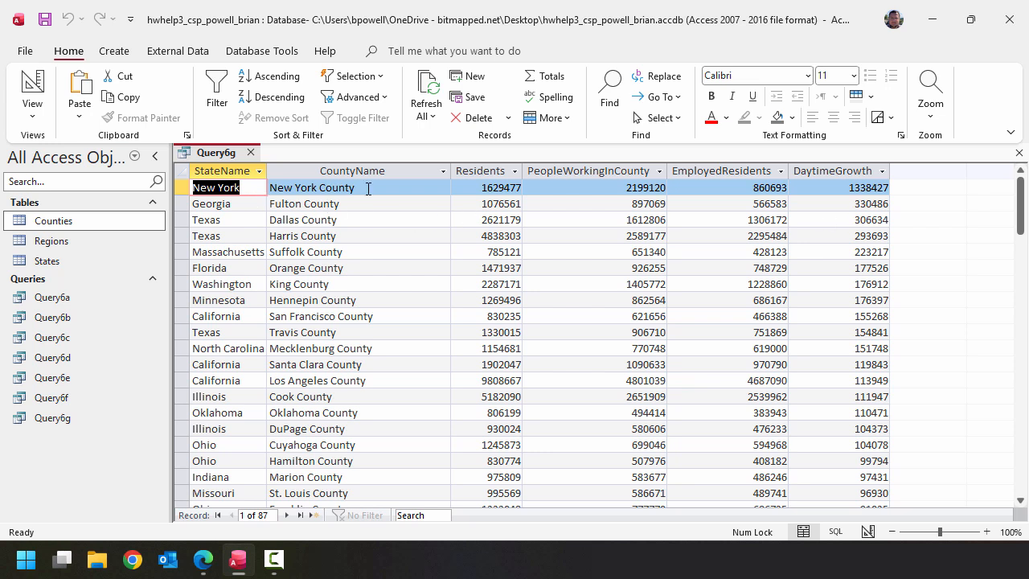
click(868, 187)
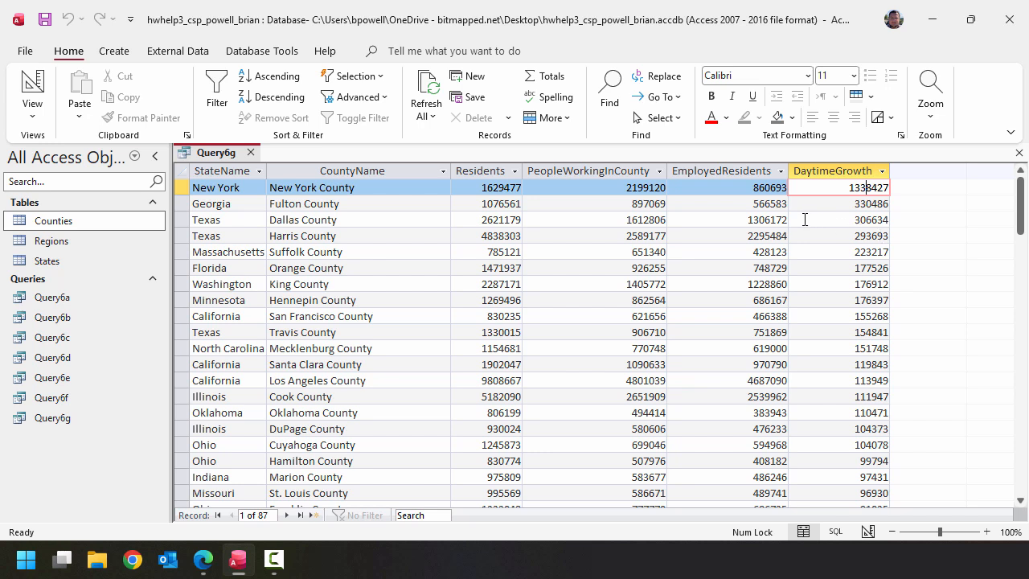
click(251, 152)
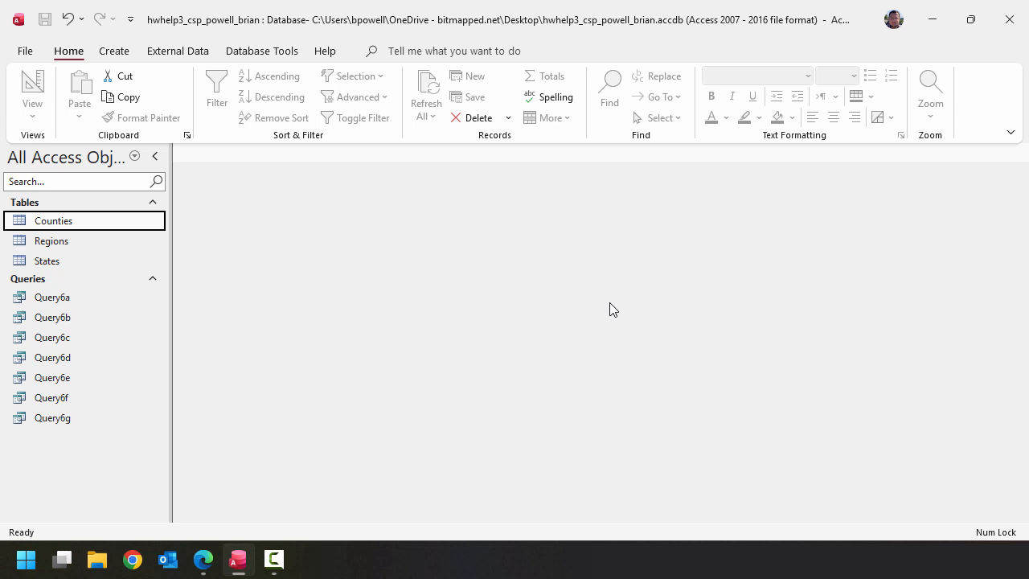
- Create a new table in Design view with a Short Text field QuestionStep as its primary key
click(114, 51)
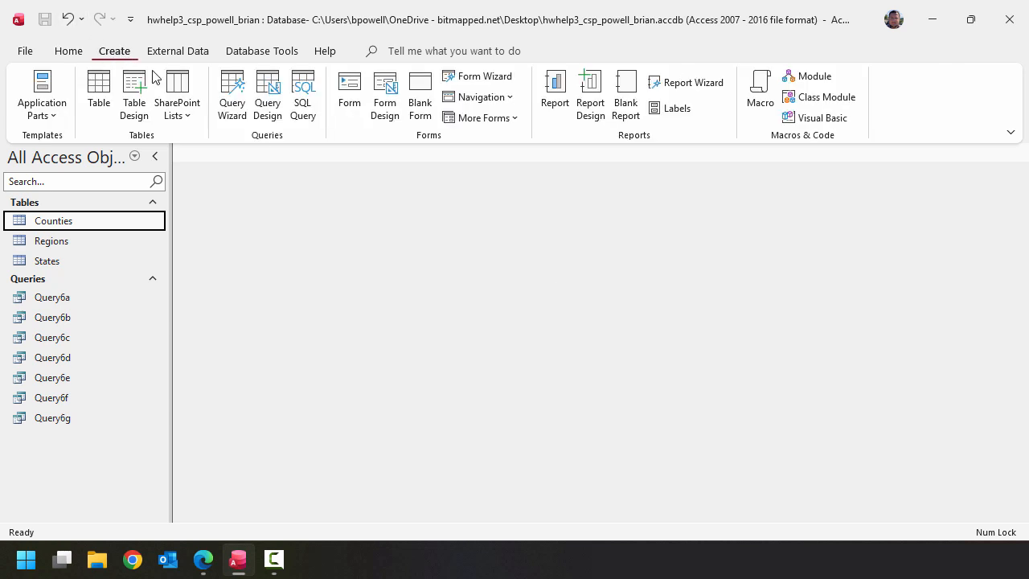
click(134, 96)
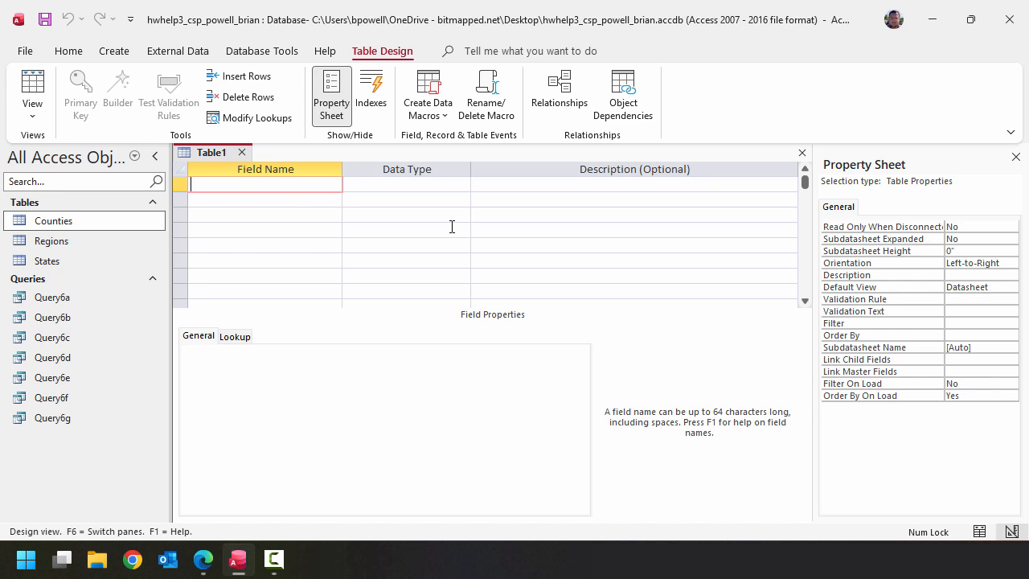
text(QuestionStep)
key(Tab)
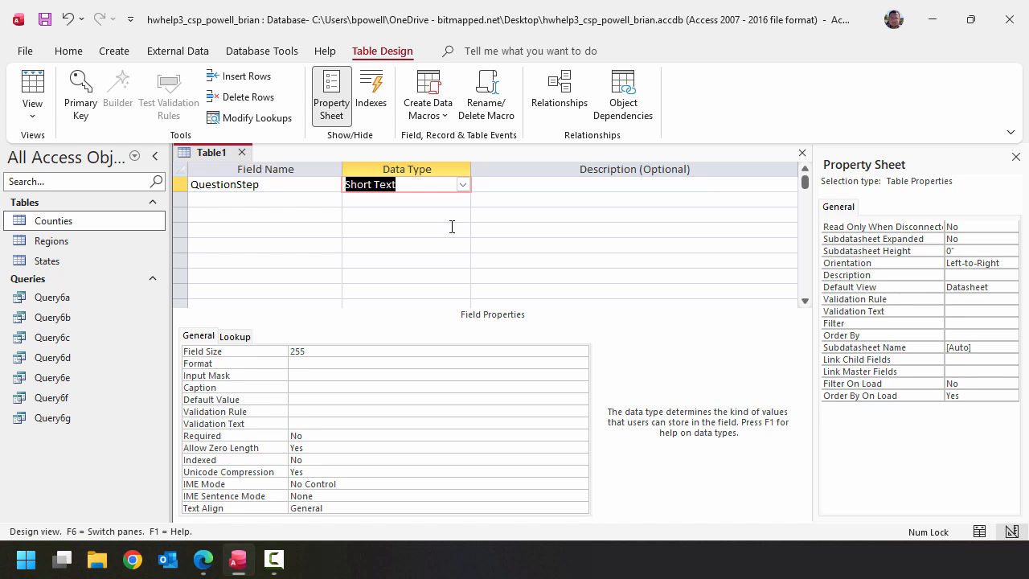
click(490, 184)
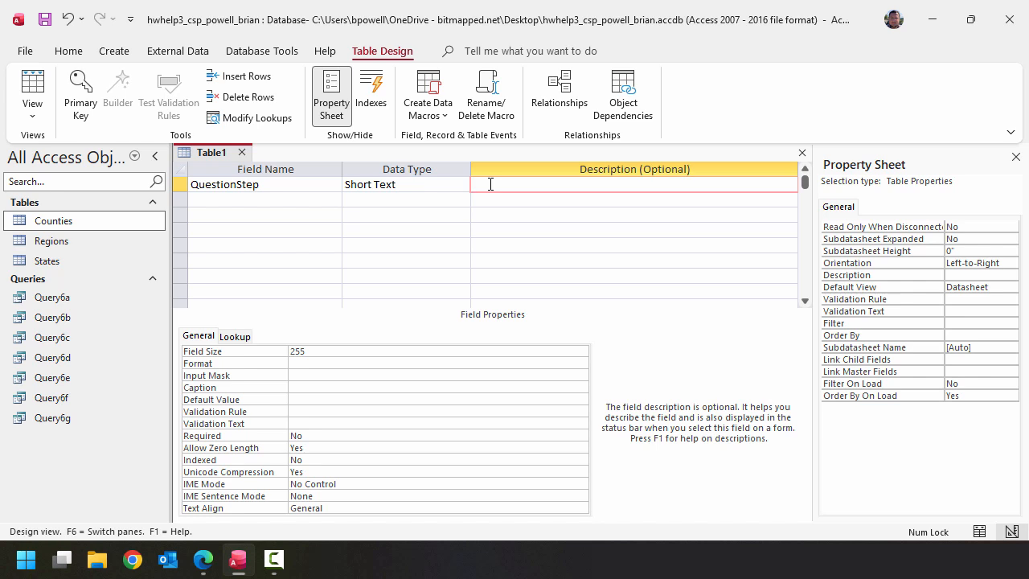
click(87, 106)
click(87, 106)
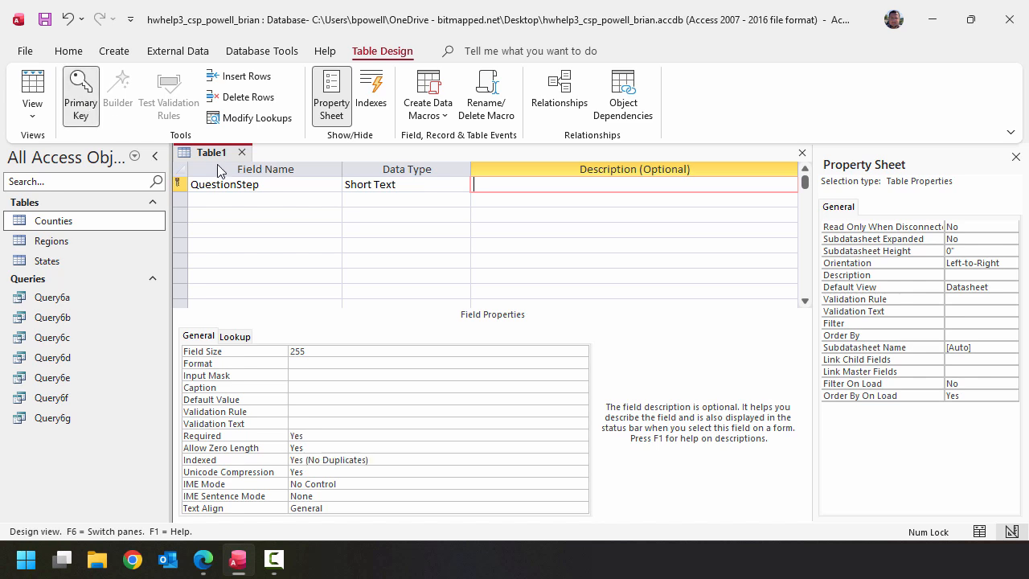
- Add a second field named Response with the Long Text data type
click(293, 201)
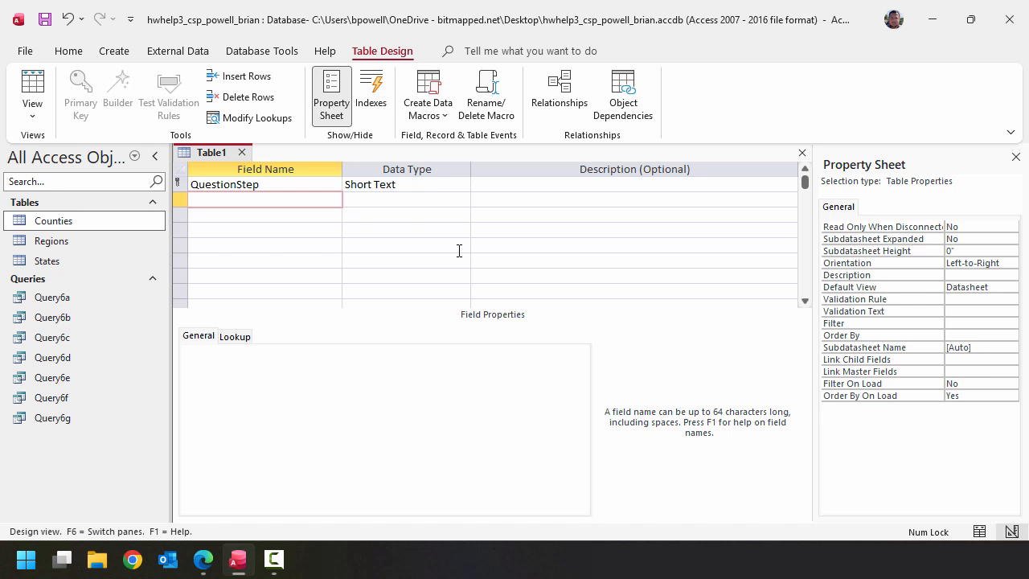
text(Response)
key(Tab)
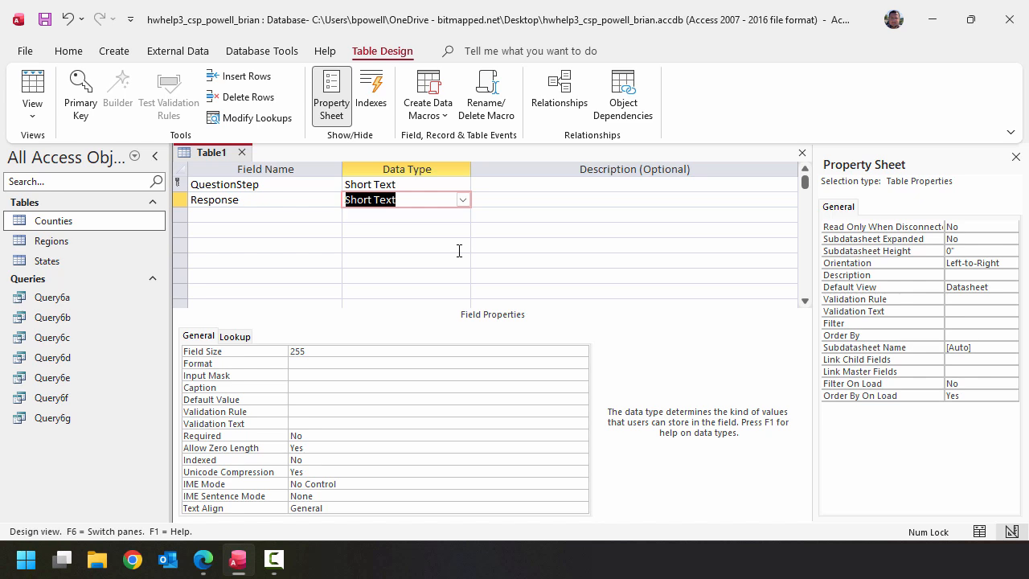
click(462, 200)
click(374, 230)
click(499, 201)
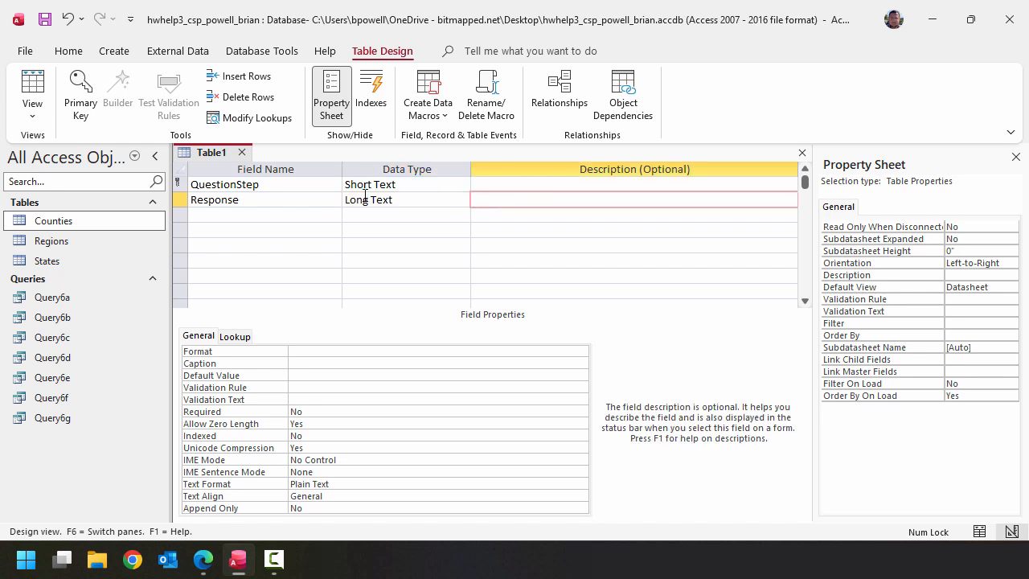
- Save the new table as AnalysisQuestions
click(44, 22)
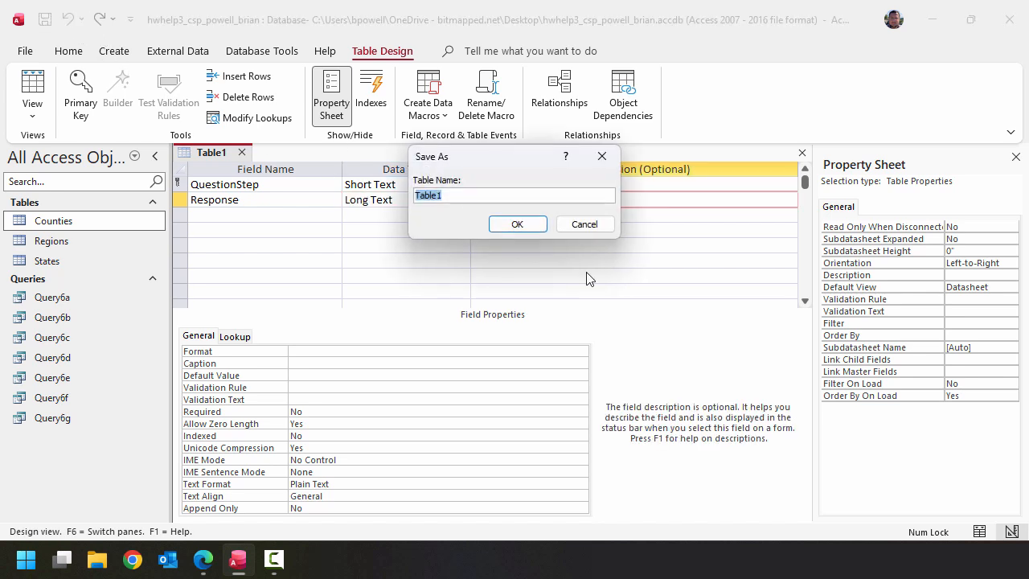
text(Analysisq)
key(BackSpace)
text(Questions)
click(520, 225)
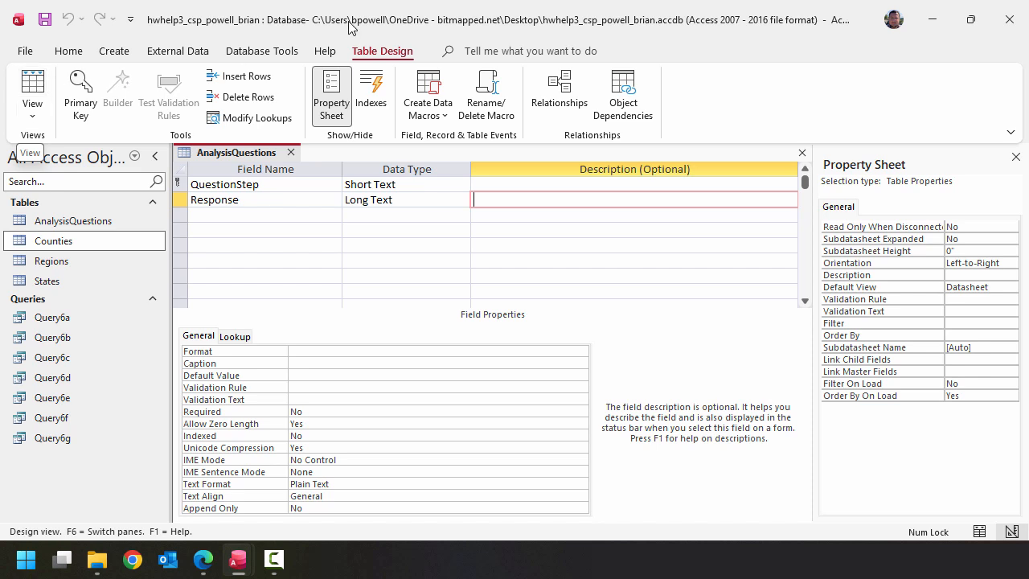
- Show AnalysisQuestions as a datasheet, widen the QuestionStep and Response columns, and make the rows tall enough for paragraph answers
click(40, 85)
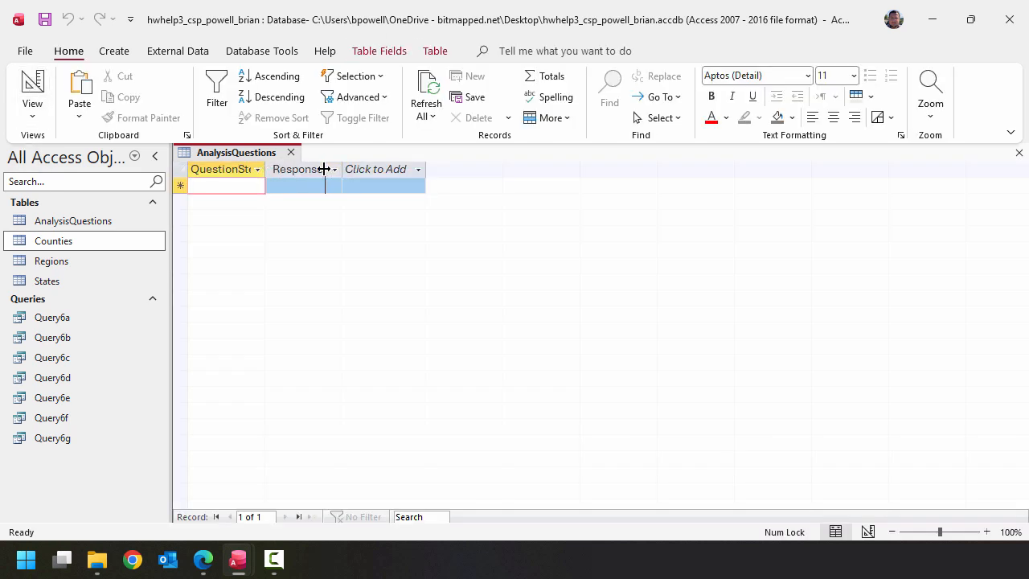
drag(265, 169, 313, 169)
drag(467, 170, 718, 169)
drag(182, 207, 181, 299)
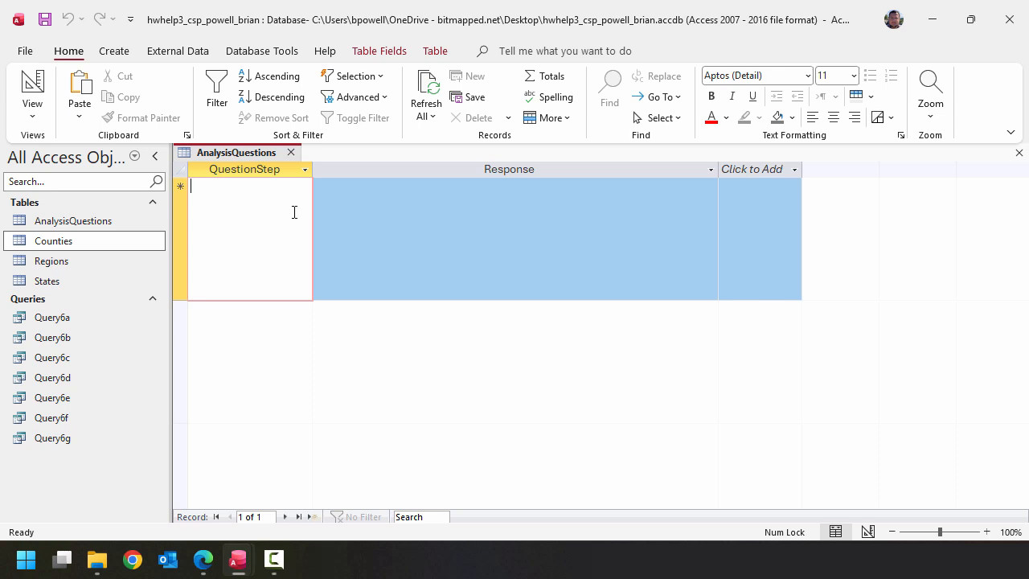
- Add record 8a with the prepared response on how a state's economy and population age affect the share of residents working
text(8a)
key(Tab)
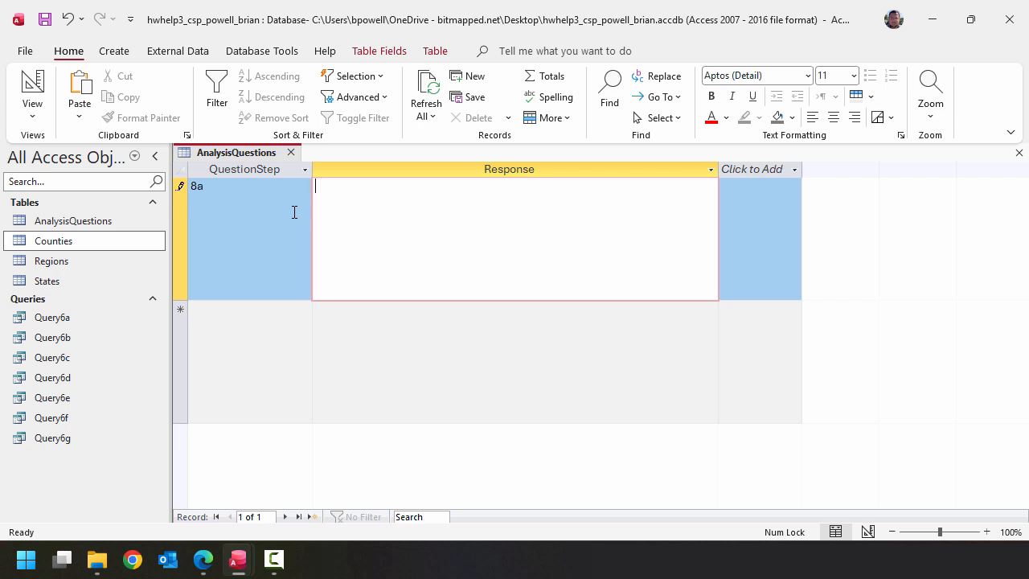
text(In general, a state with a better economy is going to have more of its residents employed. If the economy is bad, people might not be able to find work or may decide that the work available isn't worth the hassle and expenses associated with working relative to the rewards.  Some states with populations that are unusually old or unusually young might also have lower percentages working because more of their residents are outside of their working years.)
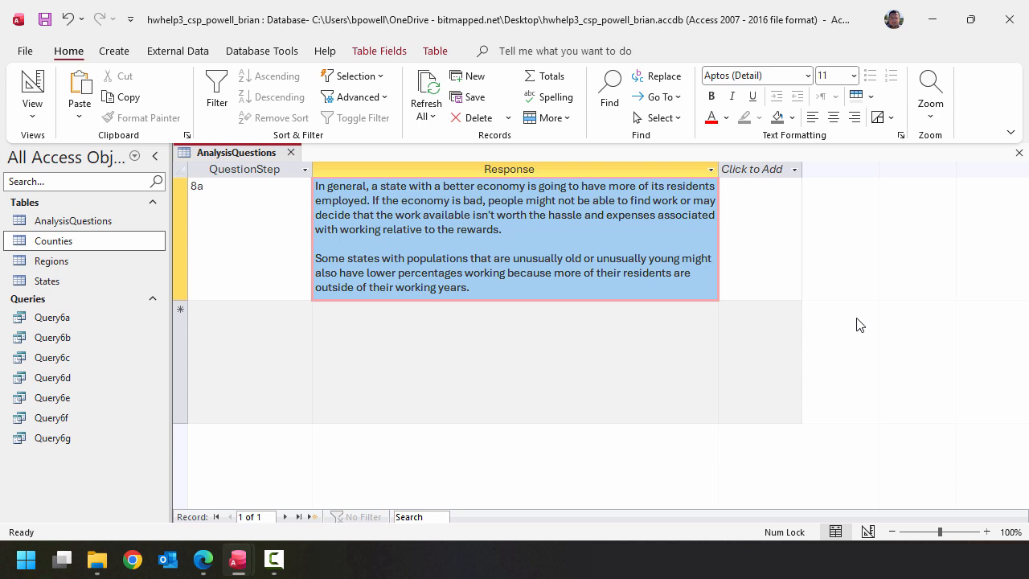
- Add record 8b with the prepared list of three reasons for commuting across county lines, and increase the row height to fit it
click(277, 323)
text(8b)
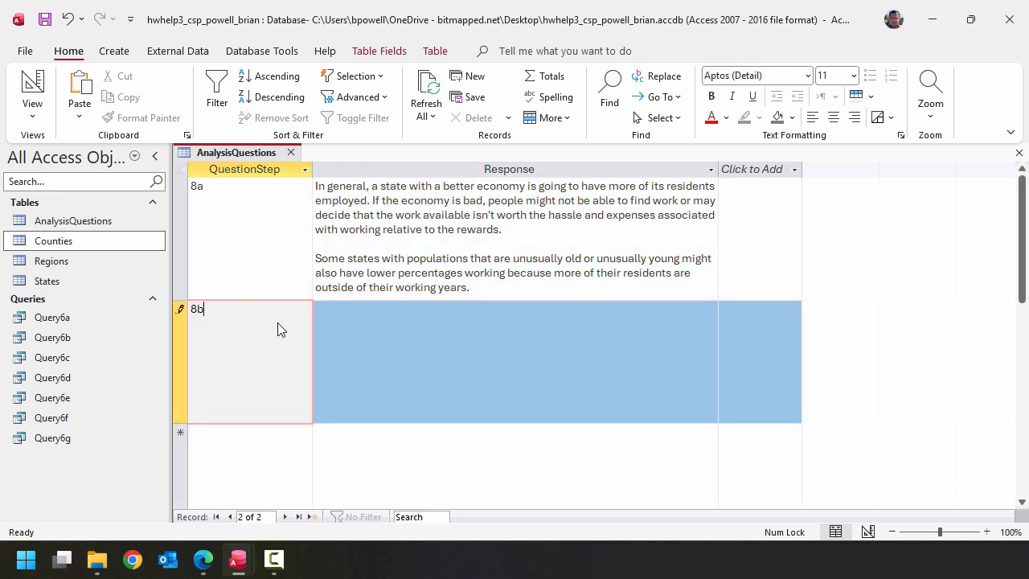
key(Tab)
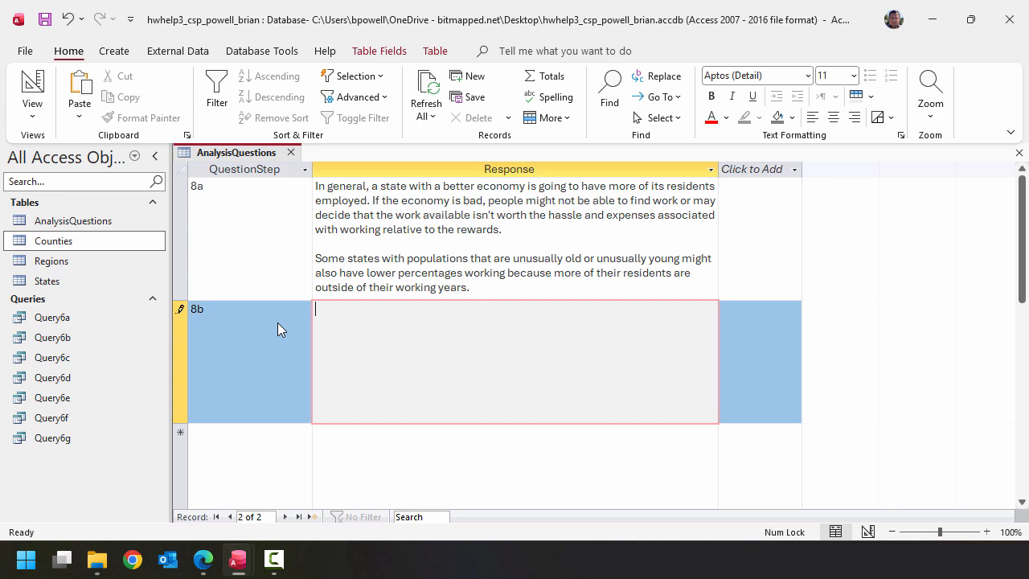
key(ctrl+v)
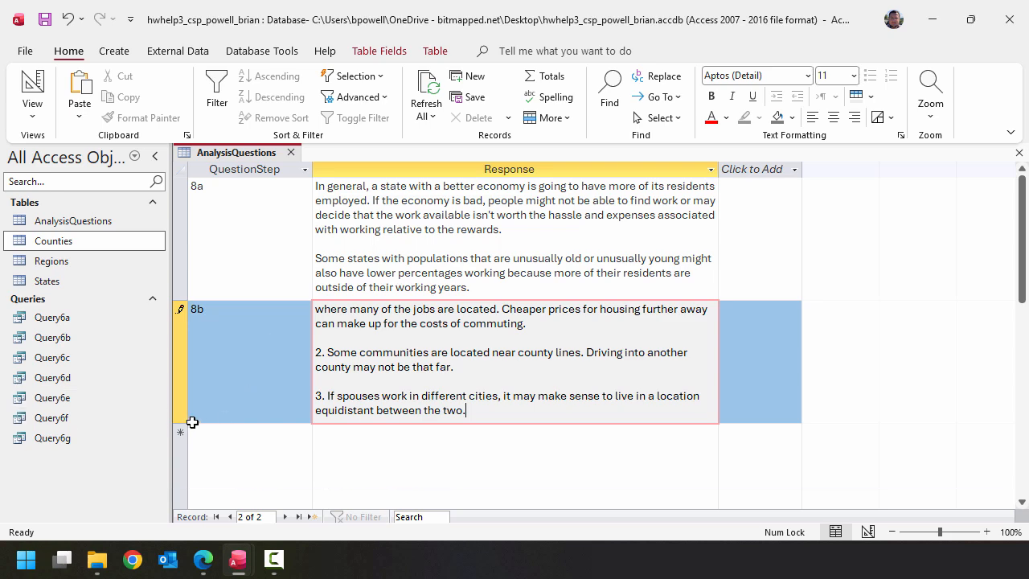
drag(181, 423, 181, 492)
click(413, 412)
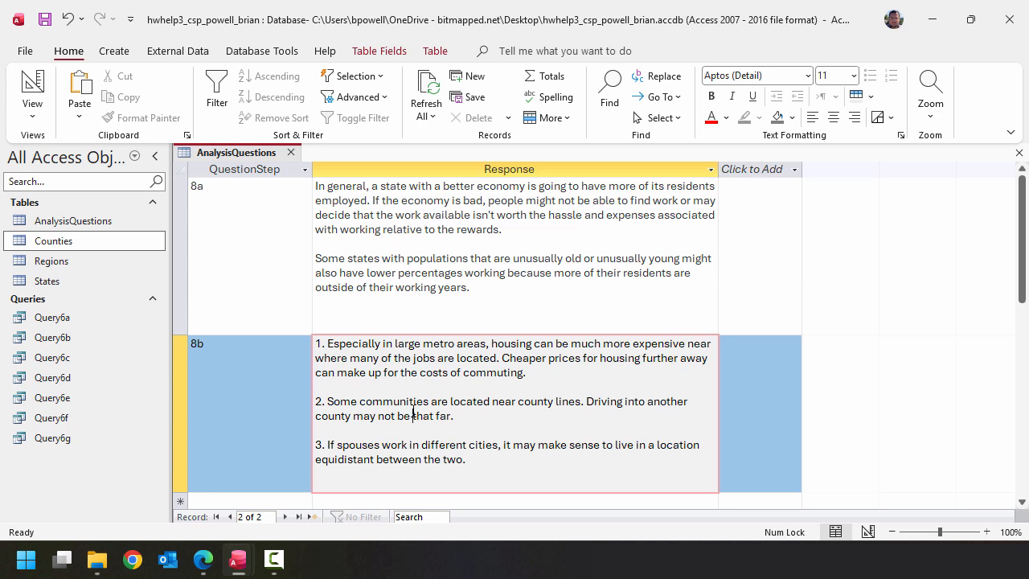
- Add record 8c with the prepared response on Virginia cities not being part of any county
key(Tab)
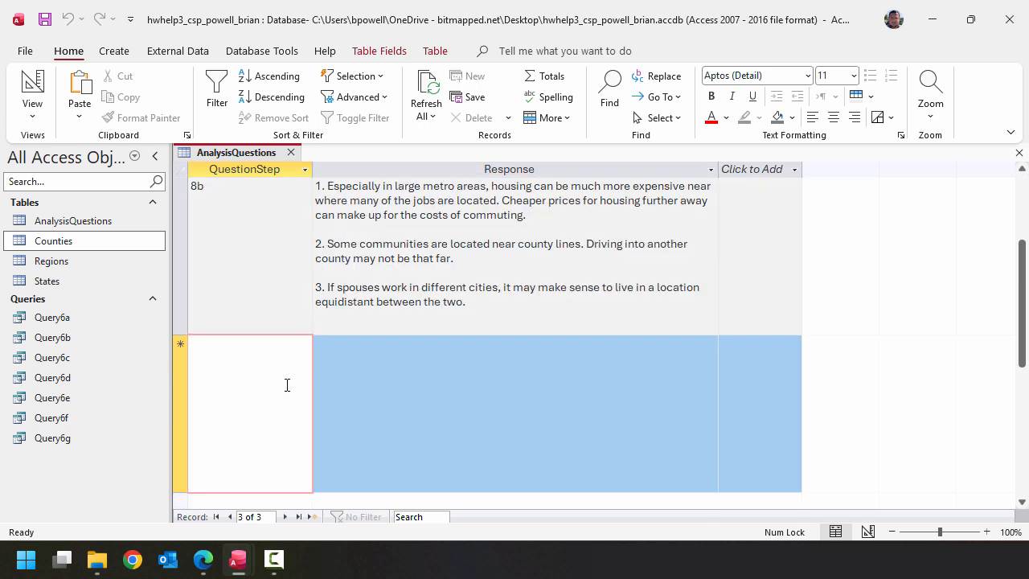
text(8c)
key(Tab)
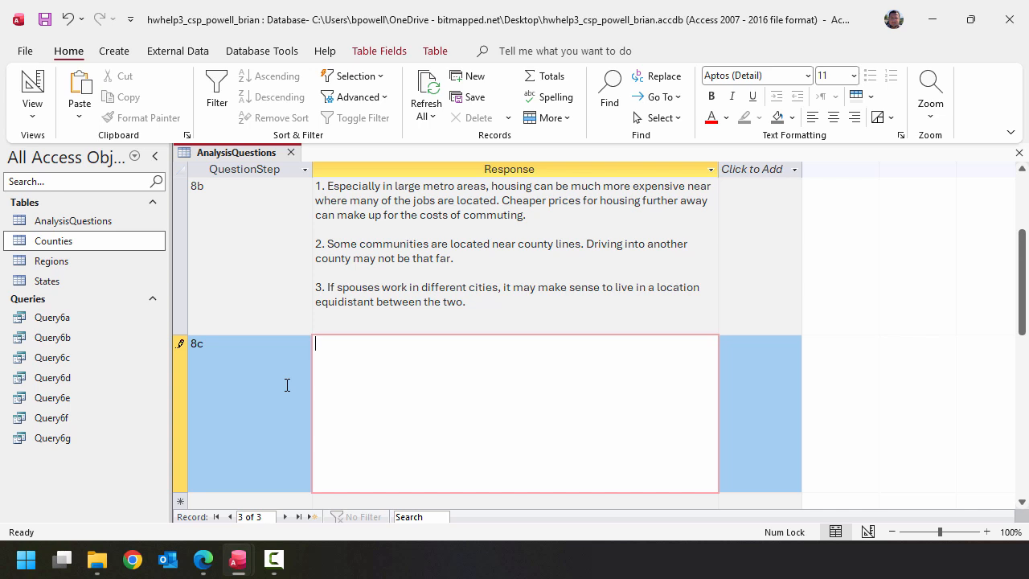
text(County seats and larger cities tend to draw in people from surrounding towns and unincorporated areas because not everyone wants to live in a city even though that's where the jobs often are located. While, in most states, the areas surrounding the cities would be part of the same county, in Virginia, they are not since cities are not part of any county. Thus, people community to the seat of their county look like they are crossing county lines.)
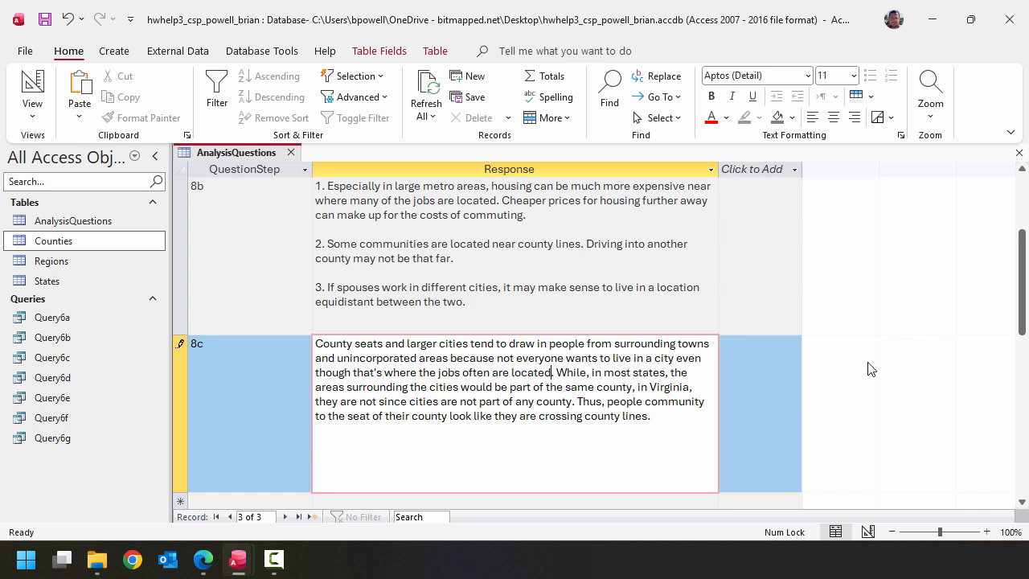
- Add record 8d with the prepared response comparing county sizes and commuting in the Mideast and Far West regions
key(Tab)
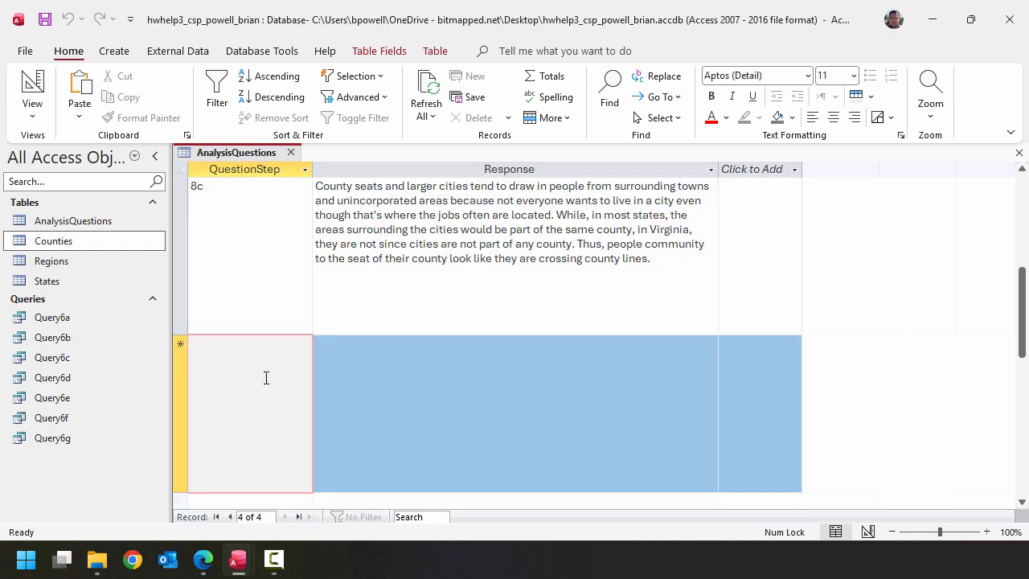
text(8d)
key(Tab)
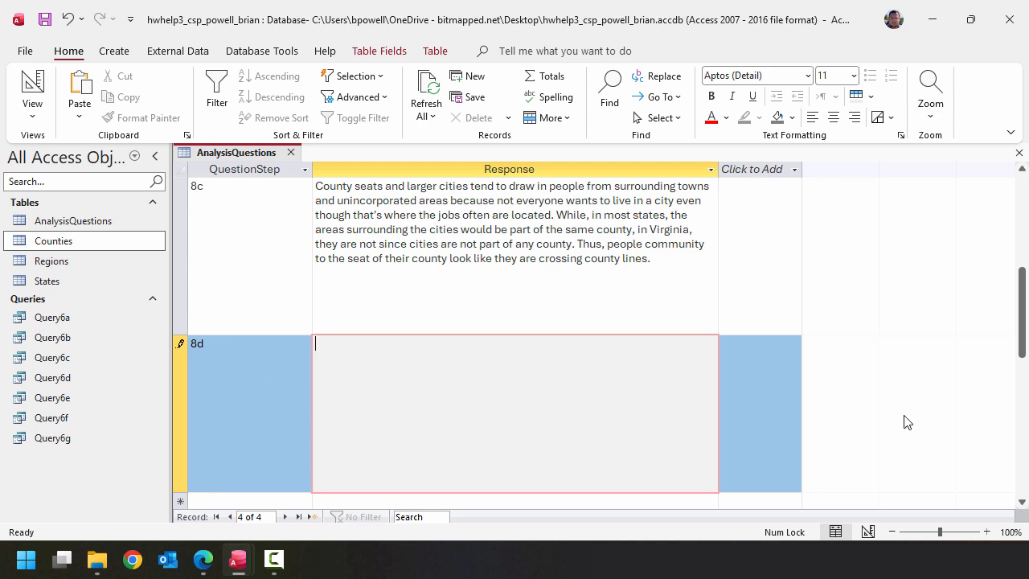
text(Counties in the Mideast region tend to be geographically smaller, and it is common for metro areas to span multiple counties. Workers commuting within the same metro area may end up crossing county lines on their way to work just because of the size of those counties.  By comparison, counties in the Far West region are often enormous. Most metro areas are contained in one county, so it's much less common for people to cross county lines during their commutes.)
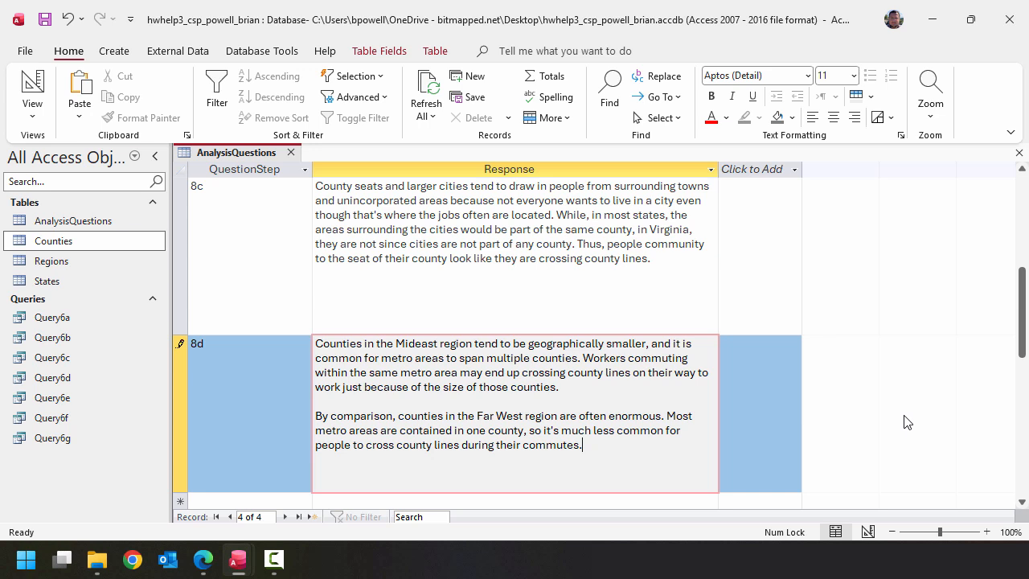
- Start record 8e in AnalysisQuestions, ready for its response
key(Tab)
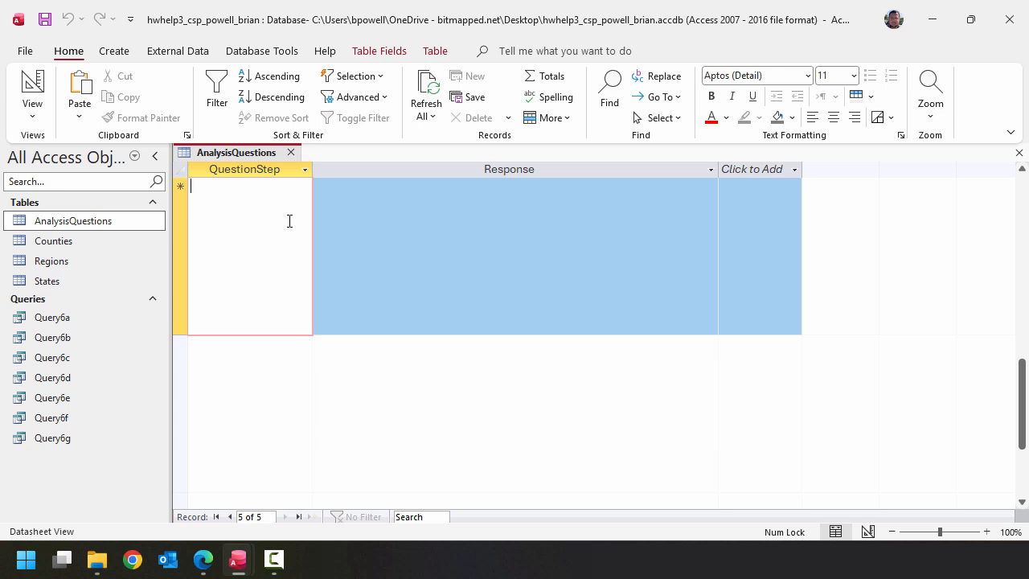
text(8e)
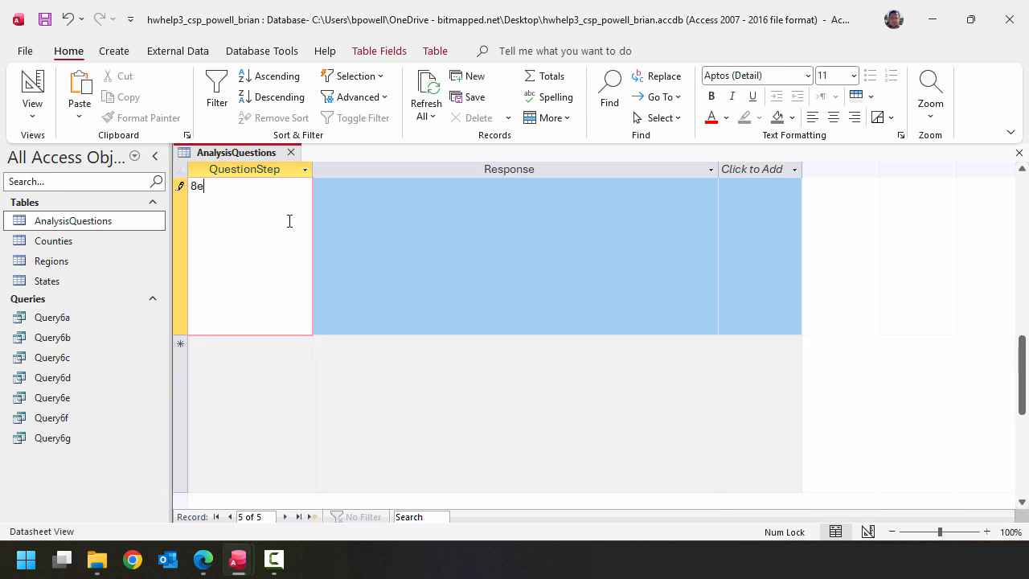
click(353, 241)
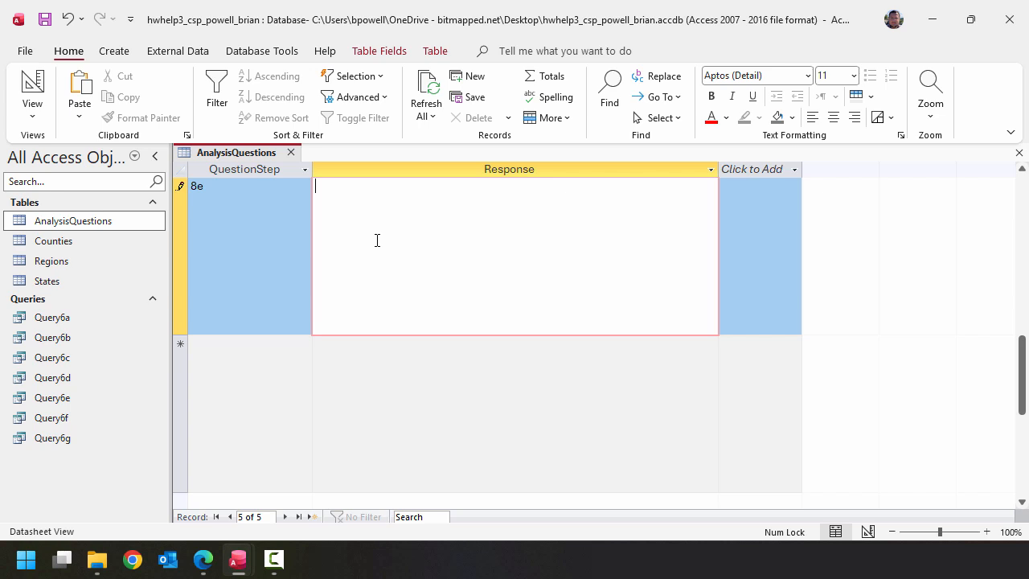
- Open Query6g and examine the DaytimeGrowth values of the counties with the largest gains and losses, and close the query
double_click(96, 438)
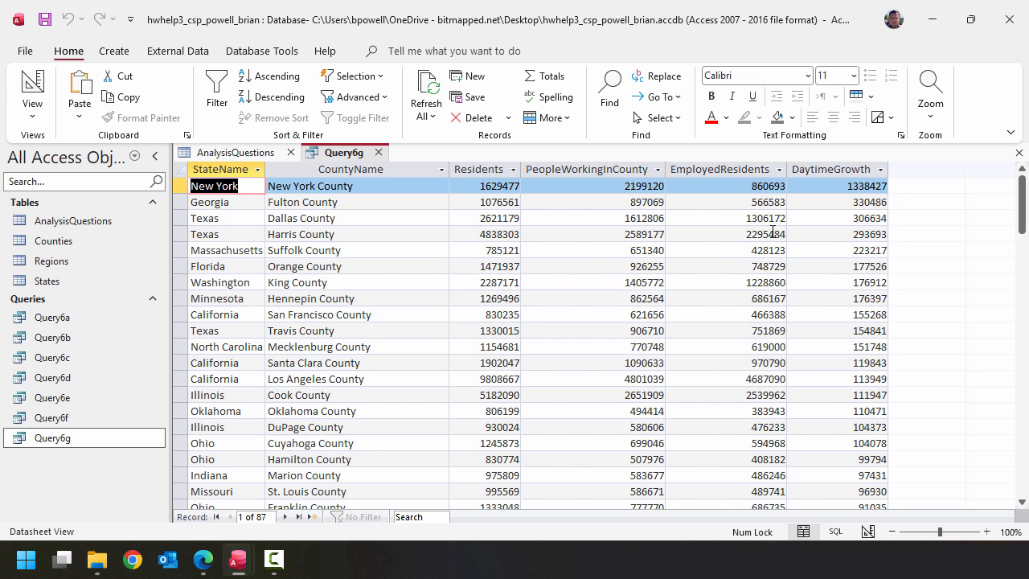
click(846, 187)
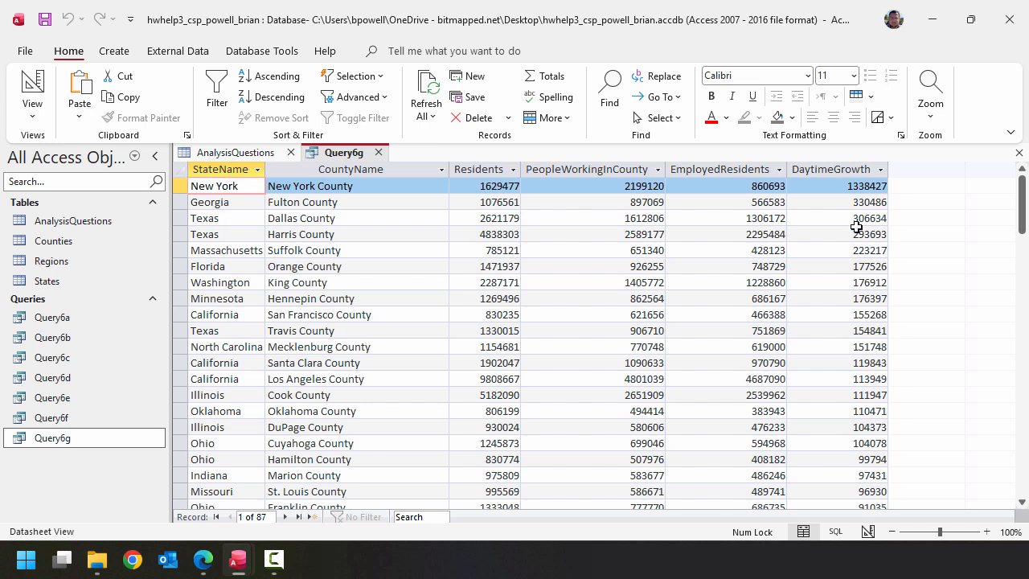
click(867, 187)
click(863, 202)
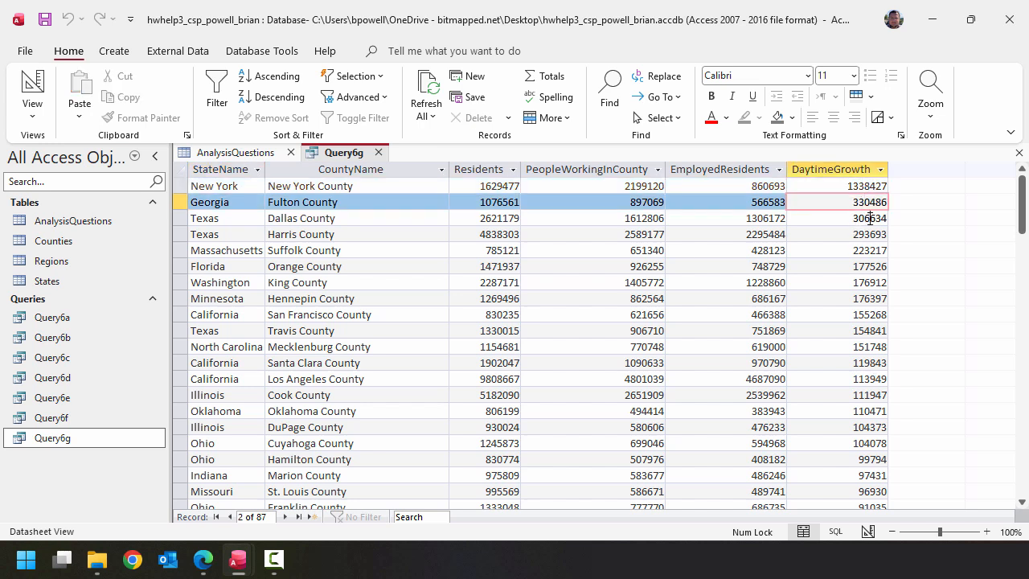
click(861, 218)
click(858, 234)
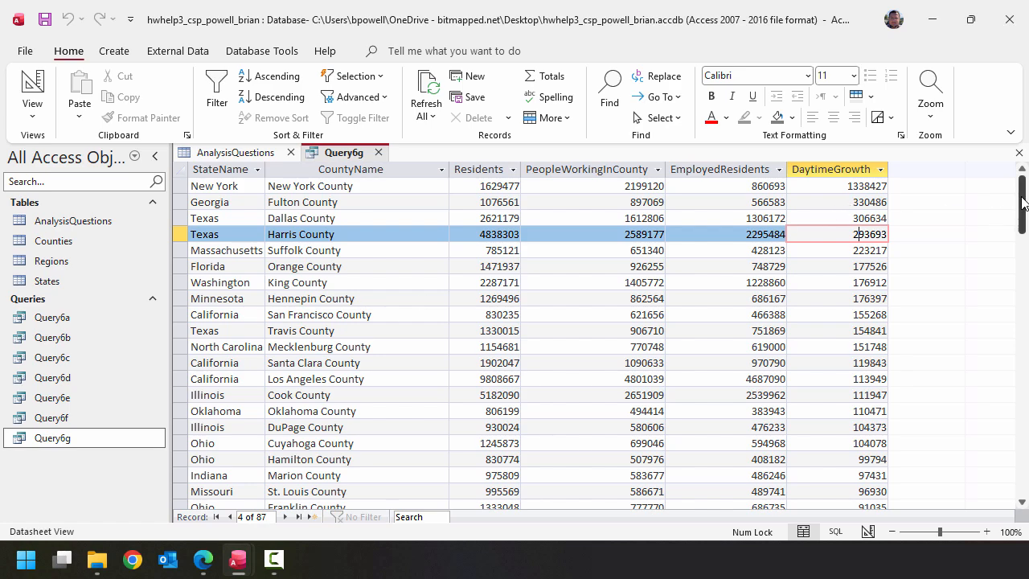
drag(1024, 200, 1024, 426)
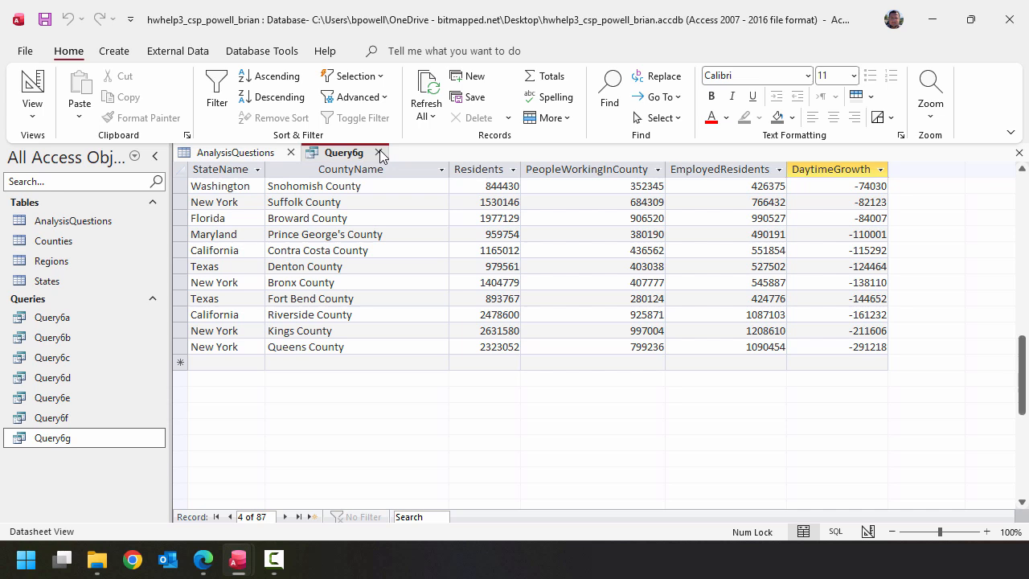
click(378, 153)
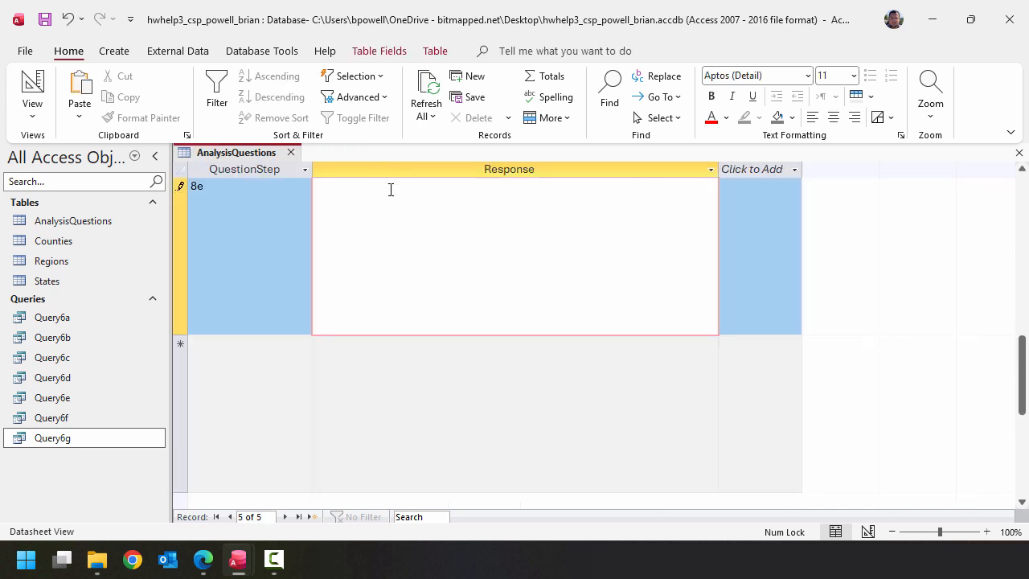
- Fill record 8e with the prepared response on urban daytime gains and suburban losses, and close AnalysisQuestions with its layout changes saved
text(The counties with large positive daytime gains tend to include urban city centers, which would make sense as beign where jobs are that people would commute to. The counties with negative changes are more suburban areas, where people live and go home at night.)
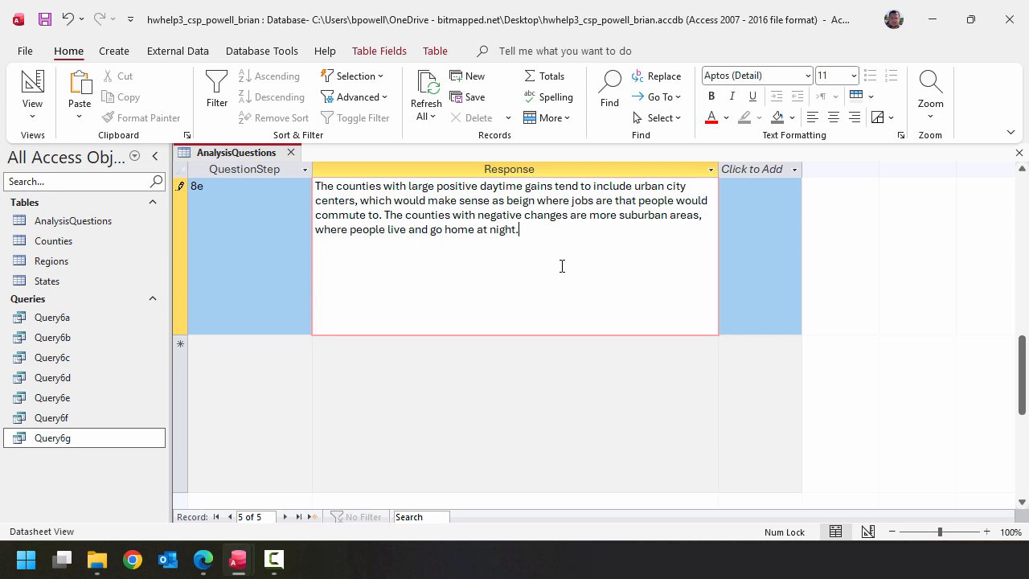
click(426, 371)
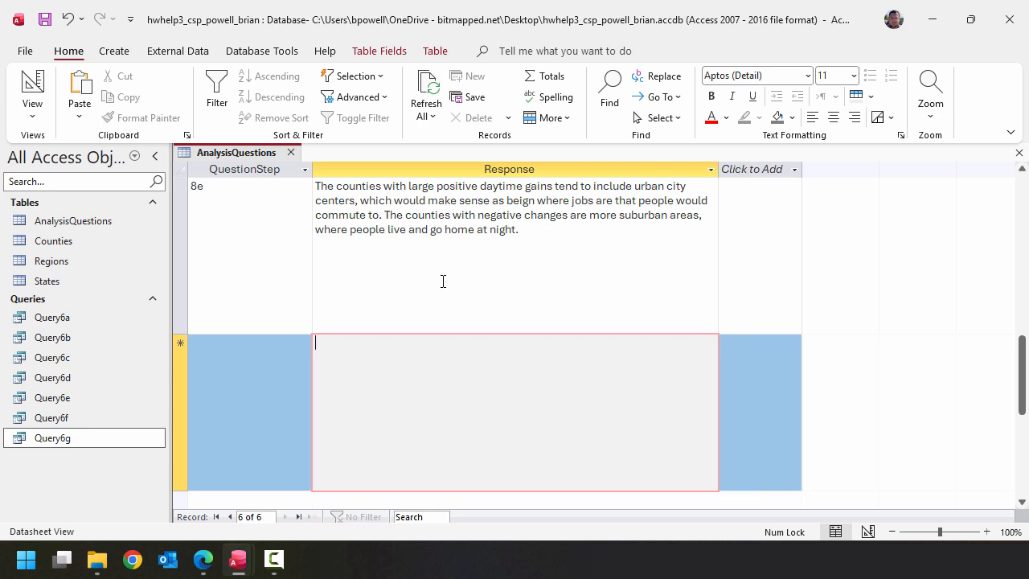
click(291, 153)
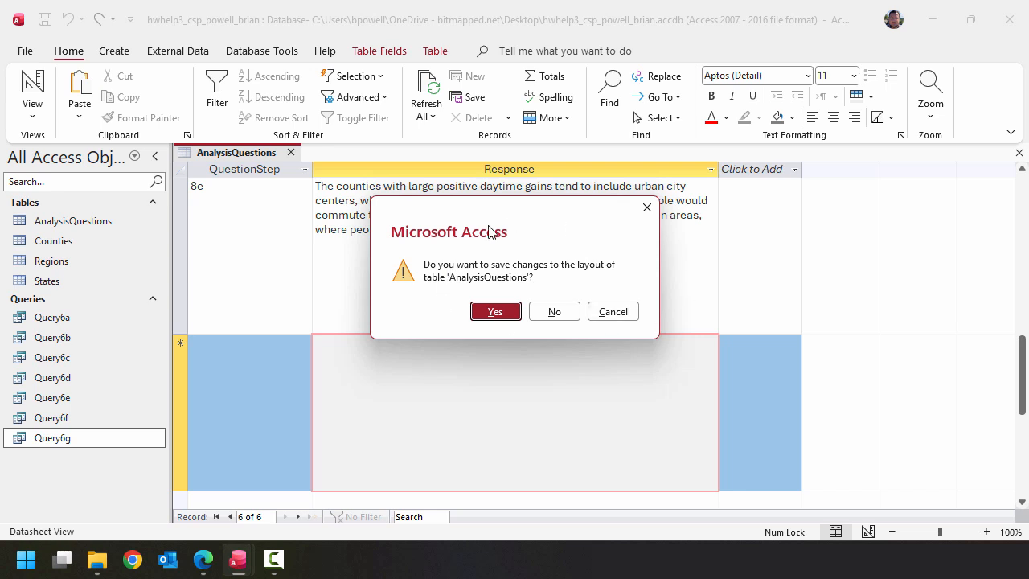
click(495, 311)
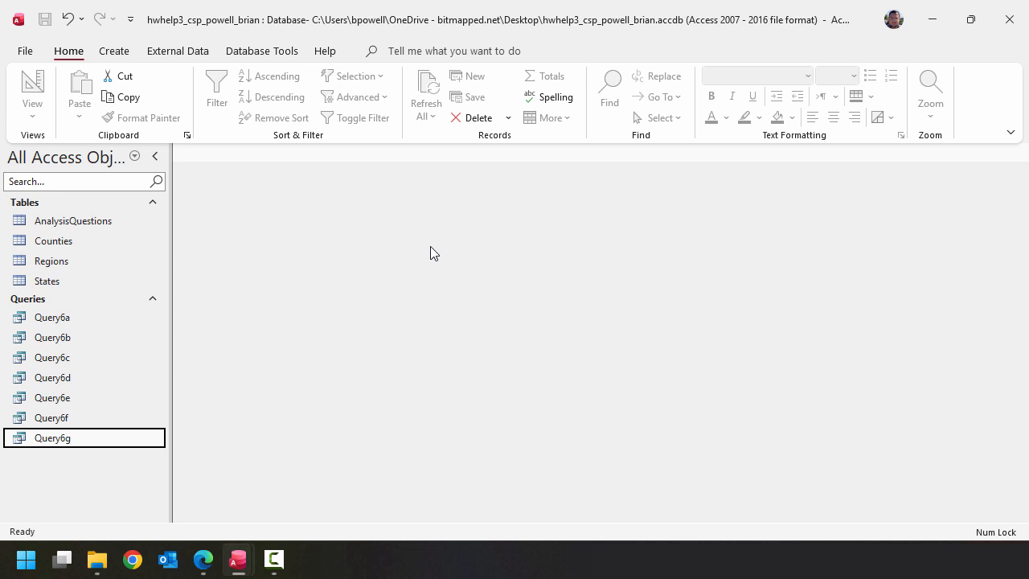
- Compact and repair the database
click(265, 53)
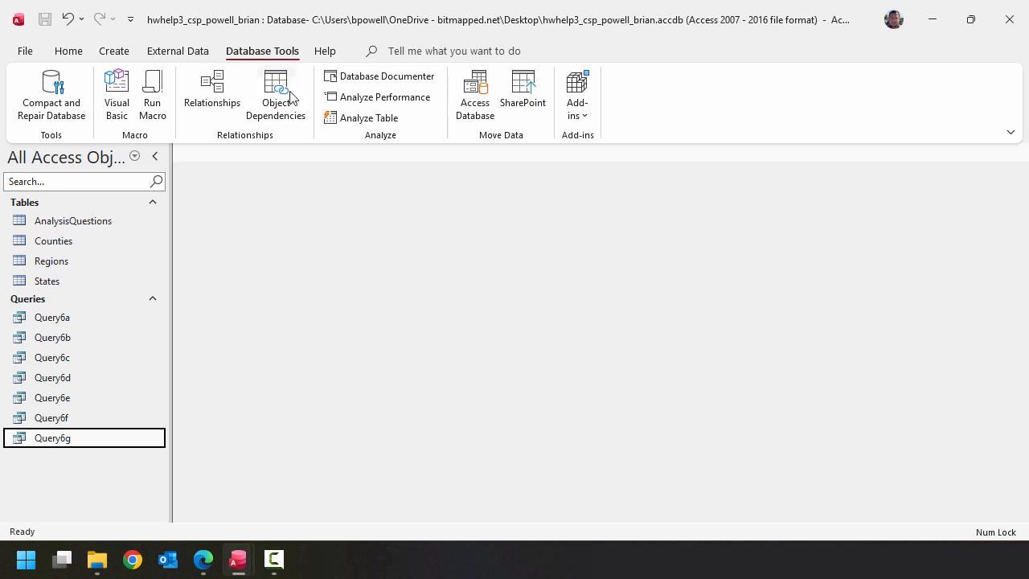
click(78, 110)
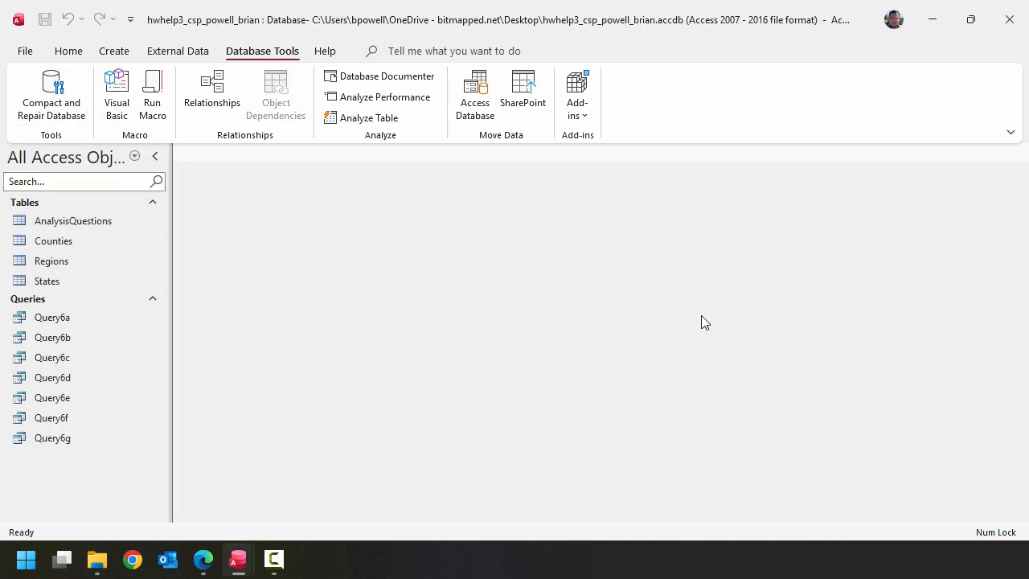